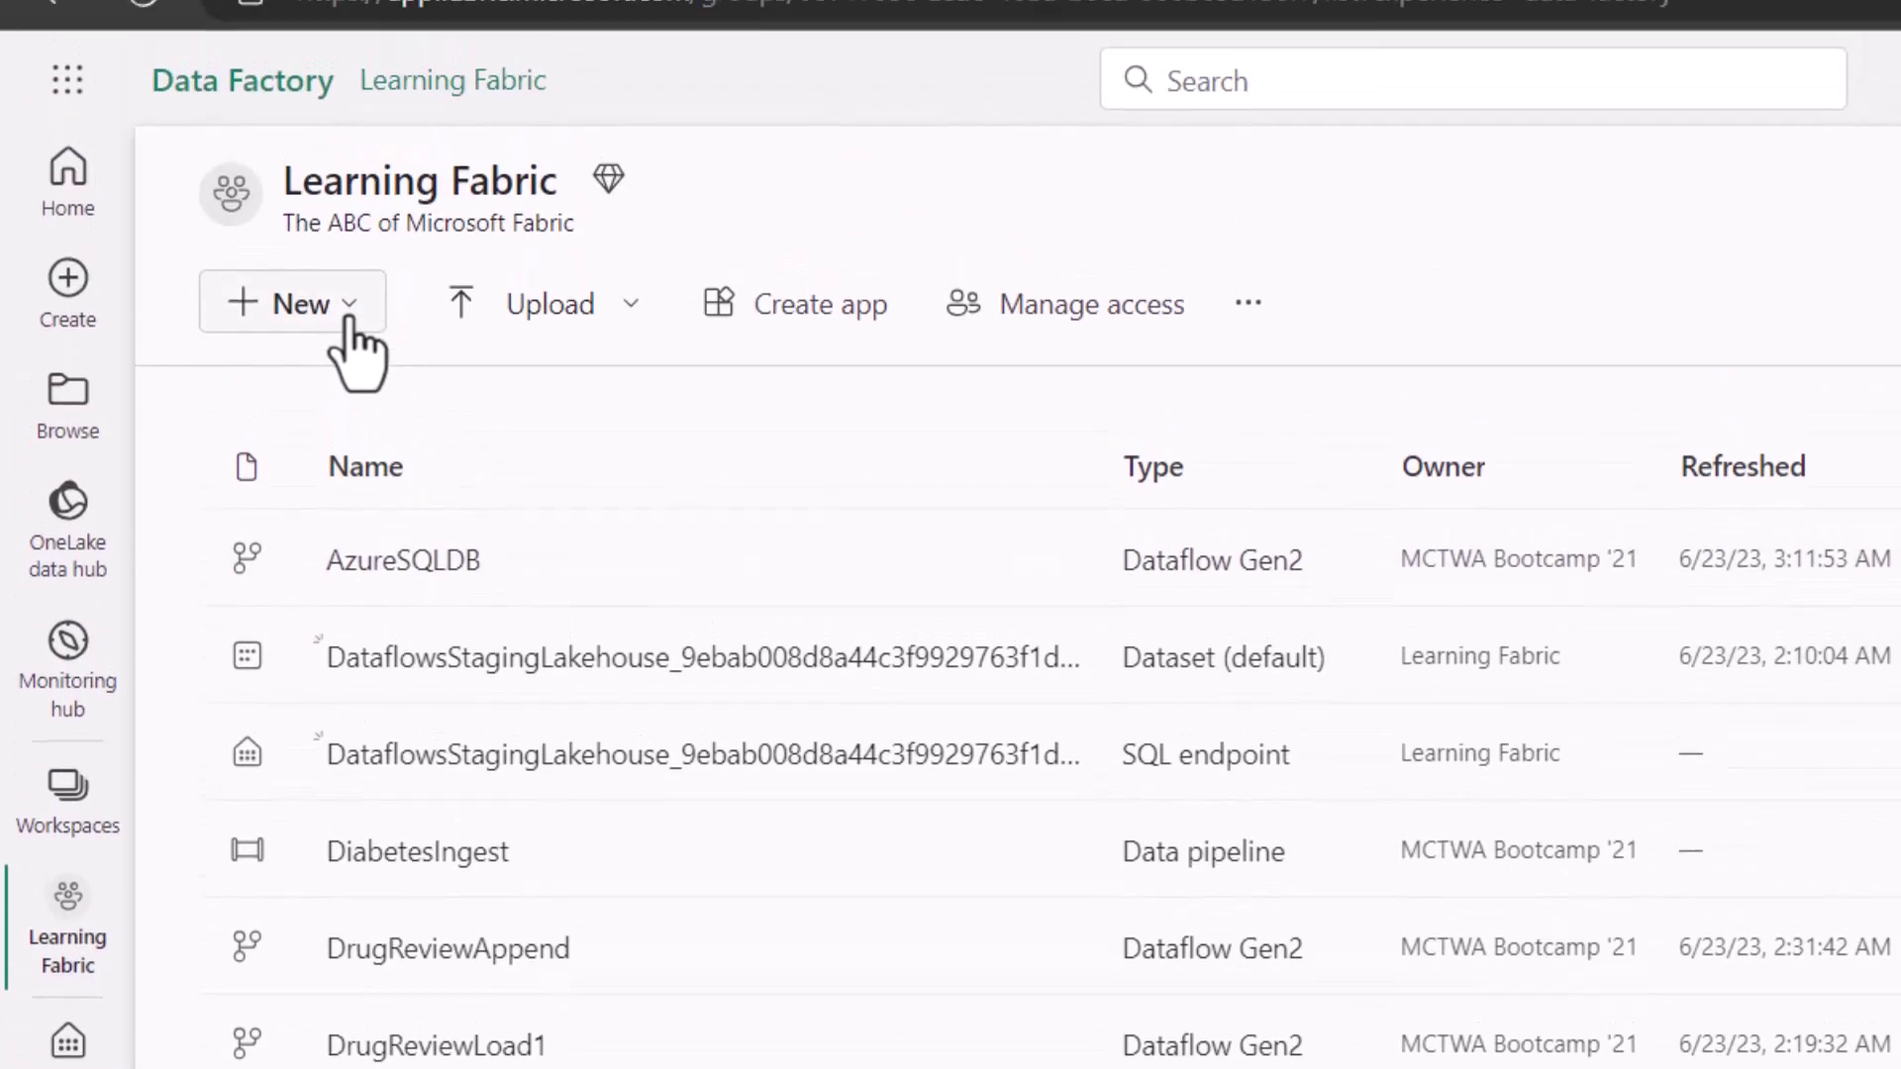
# Create a new Dataflow Gen2 and choose Import from Excel as its data source.
pyautogui.click(349, 317)
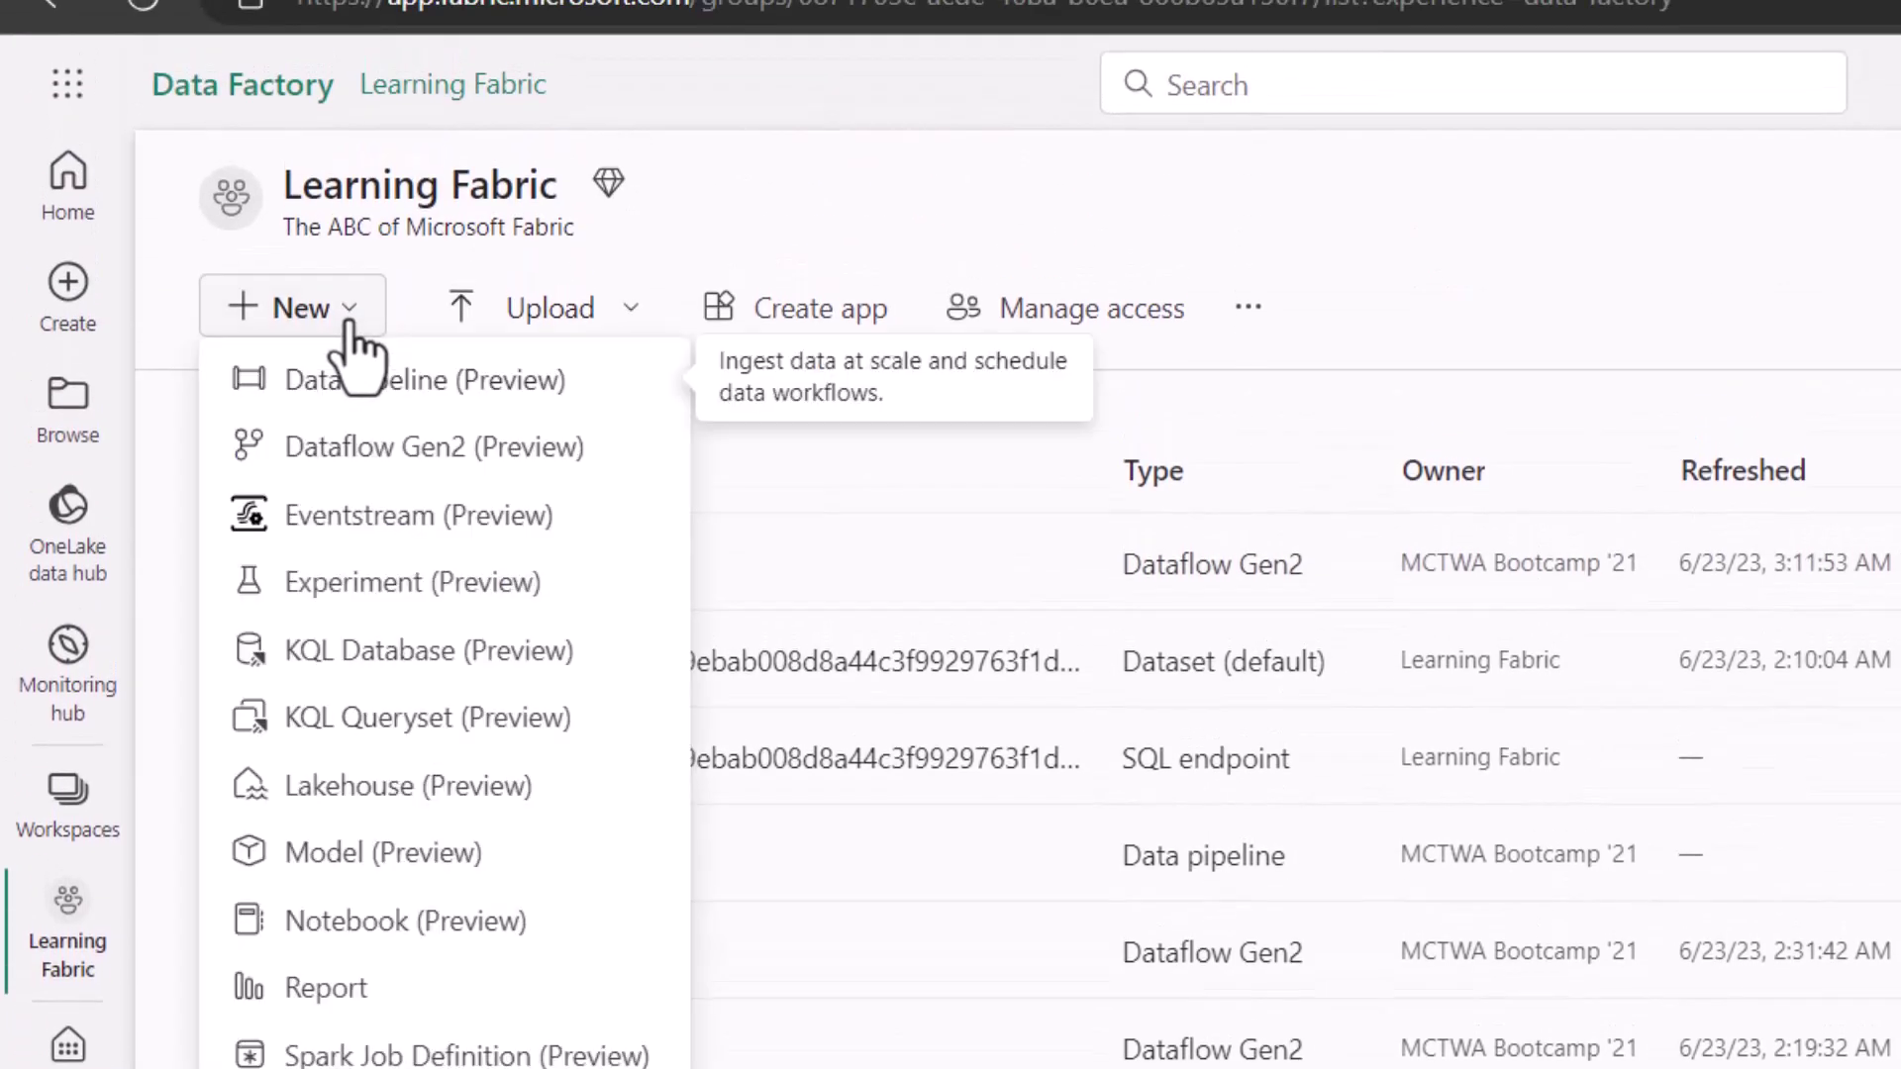
pyautogui.click(396, 457)
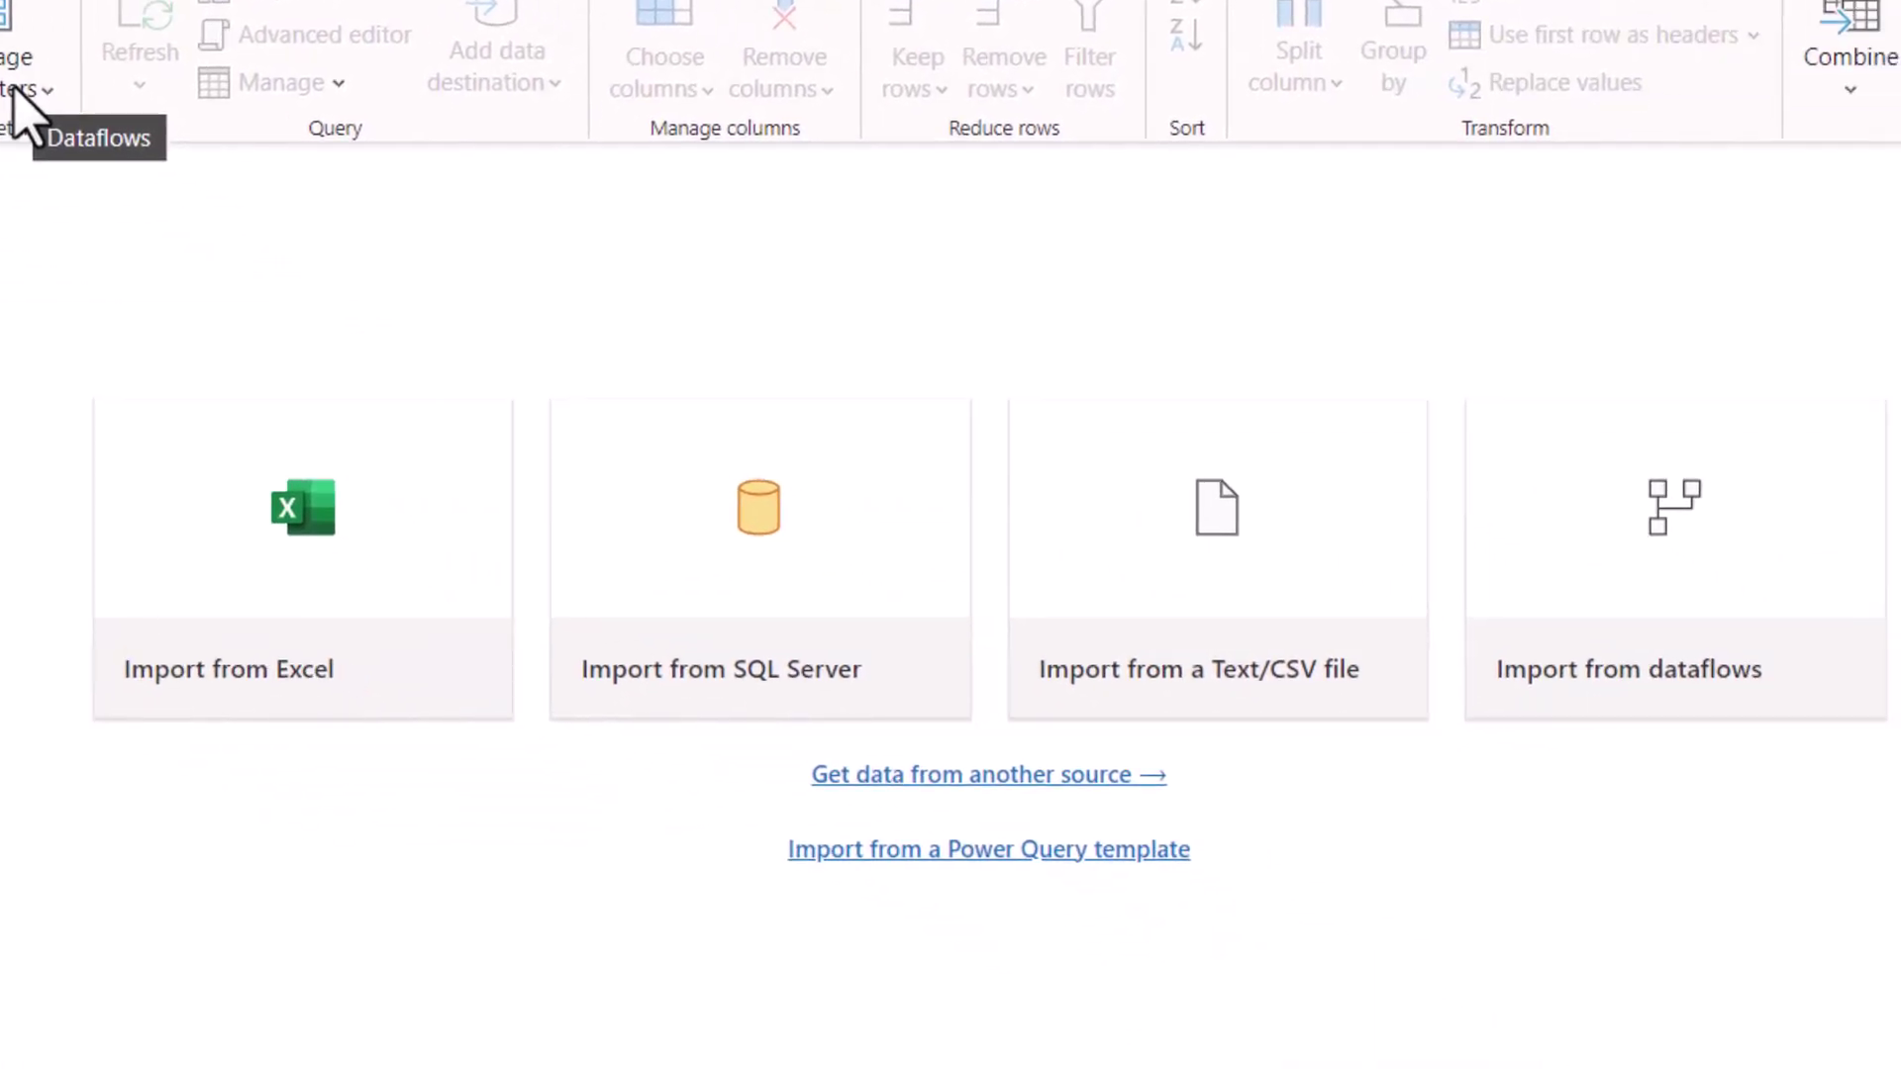
pyautogui.click(274, 516)
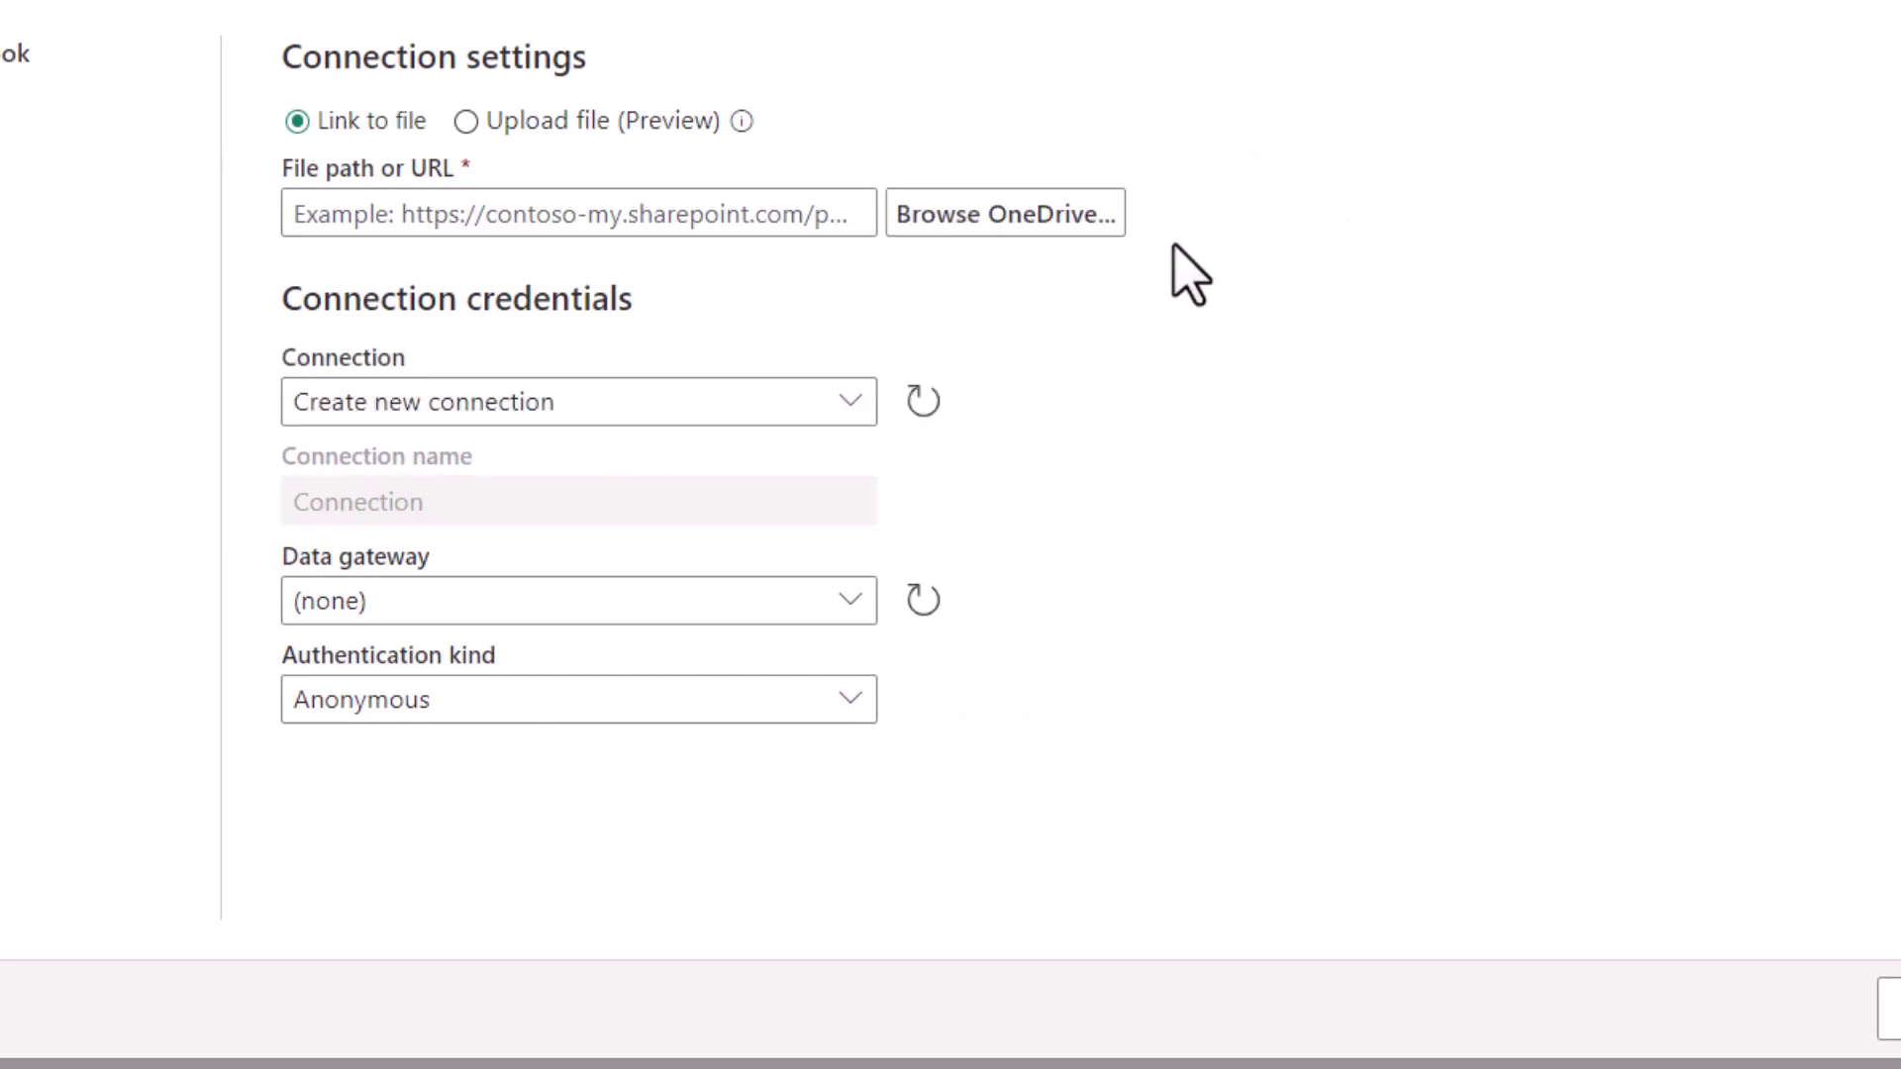
# Link to business_data.xlsx from OneDrive's Apps > Microsoft Power Query > Uploaded Files folder.
pyautogui.click(527, 123)
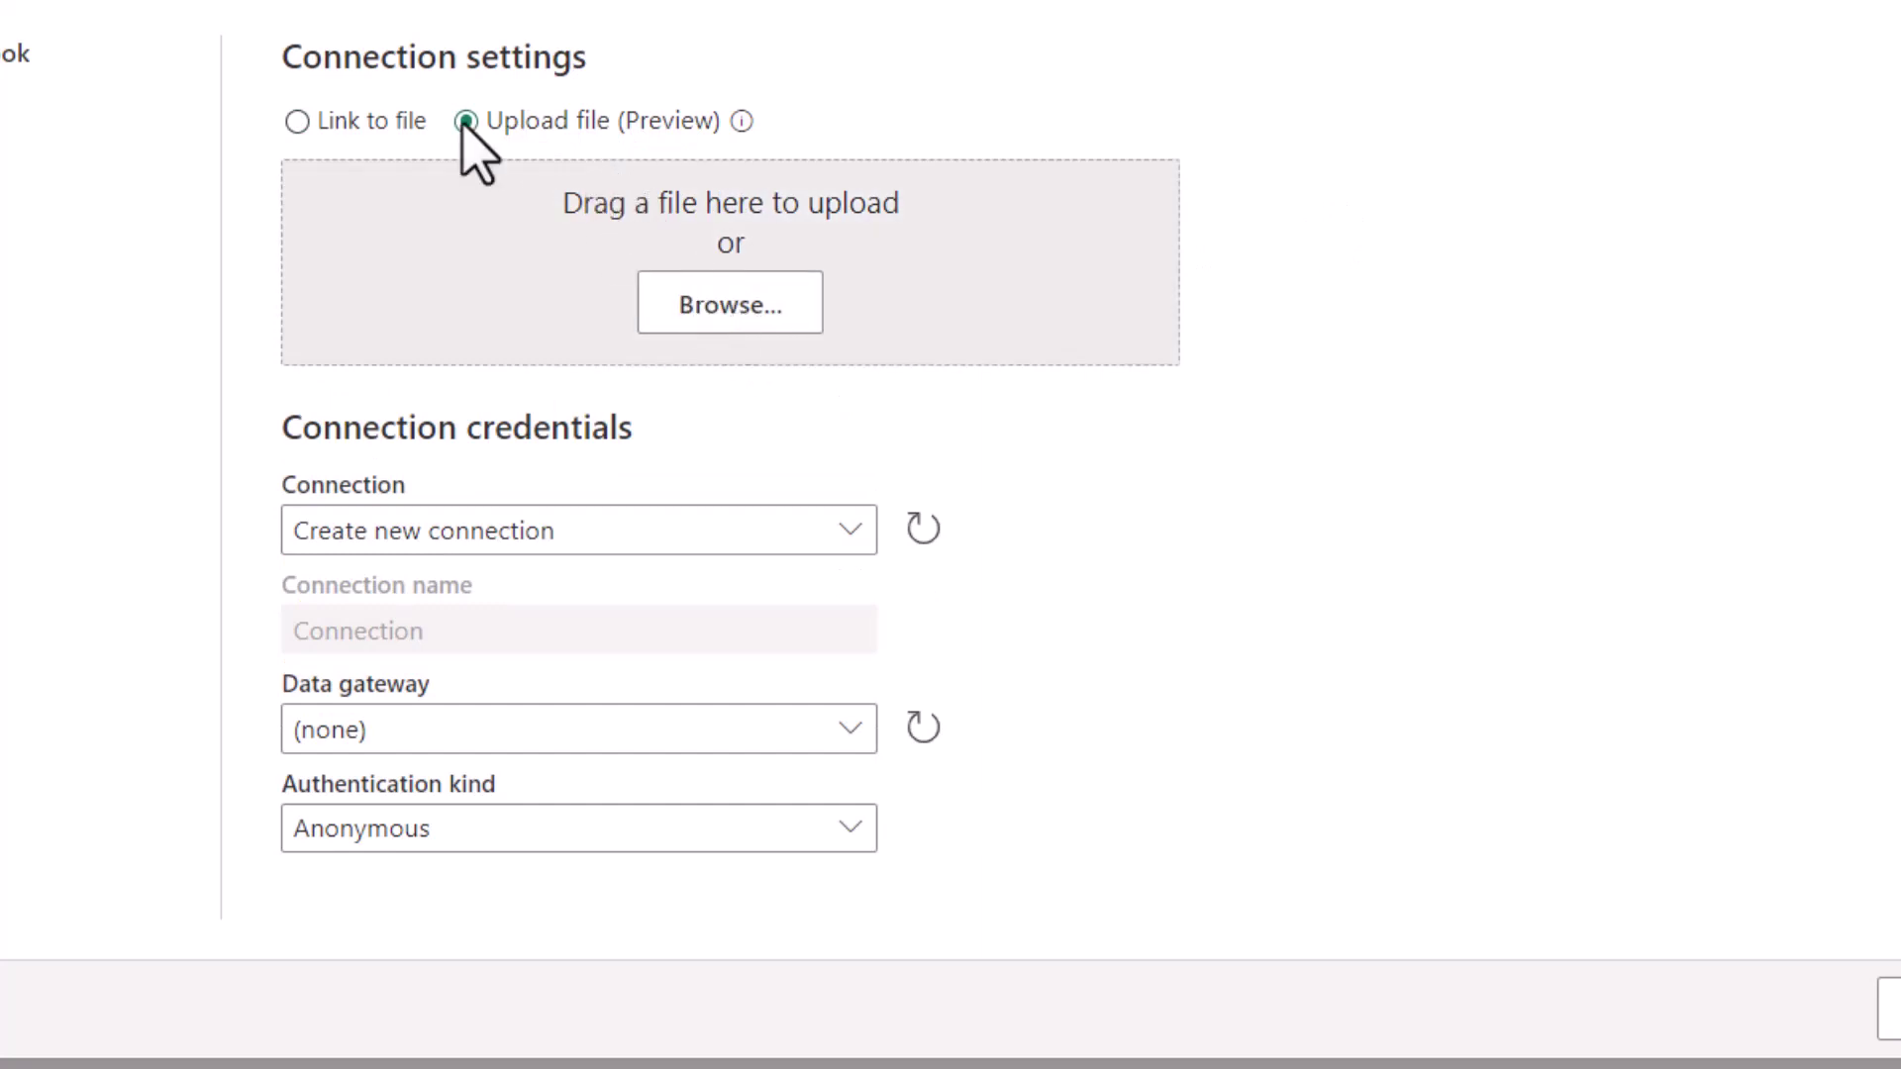
pyautogui.click(373, 122)
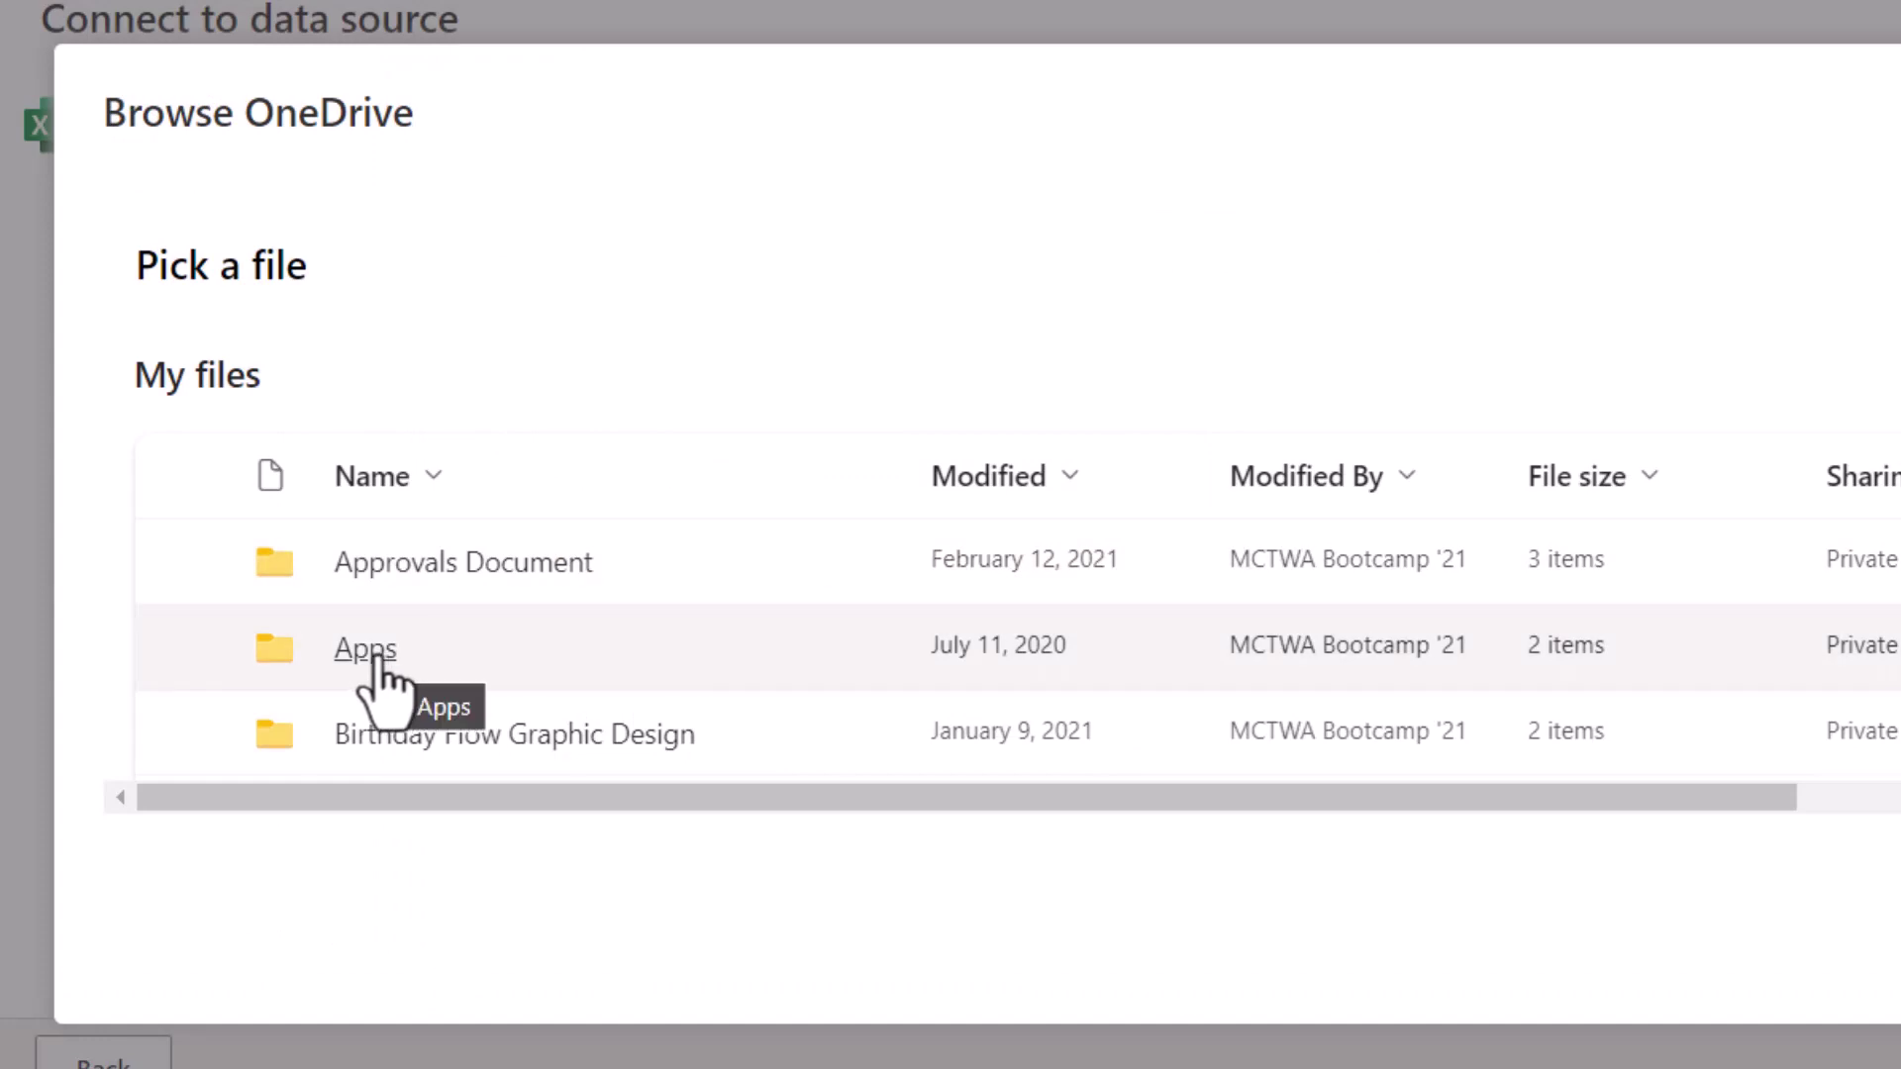
pyautogui.click(375, 655)
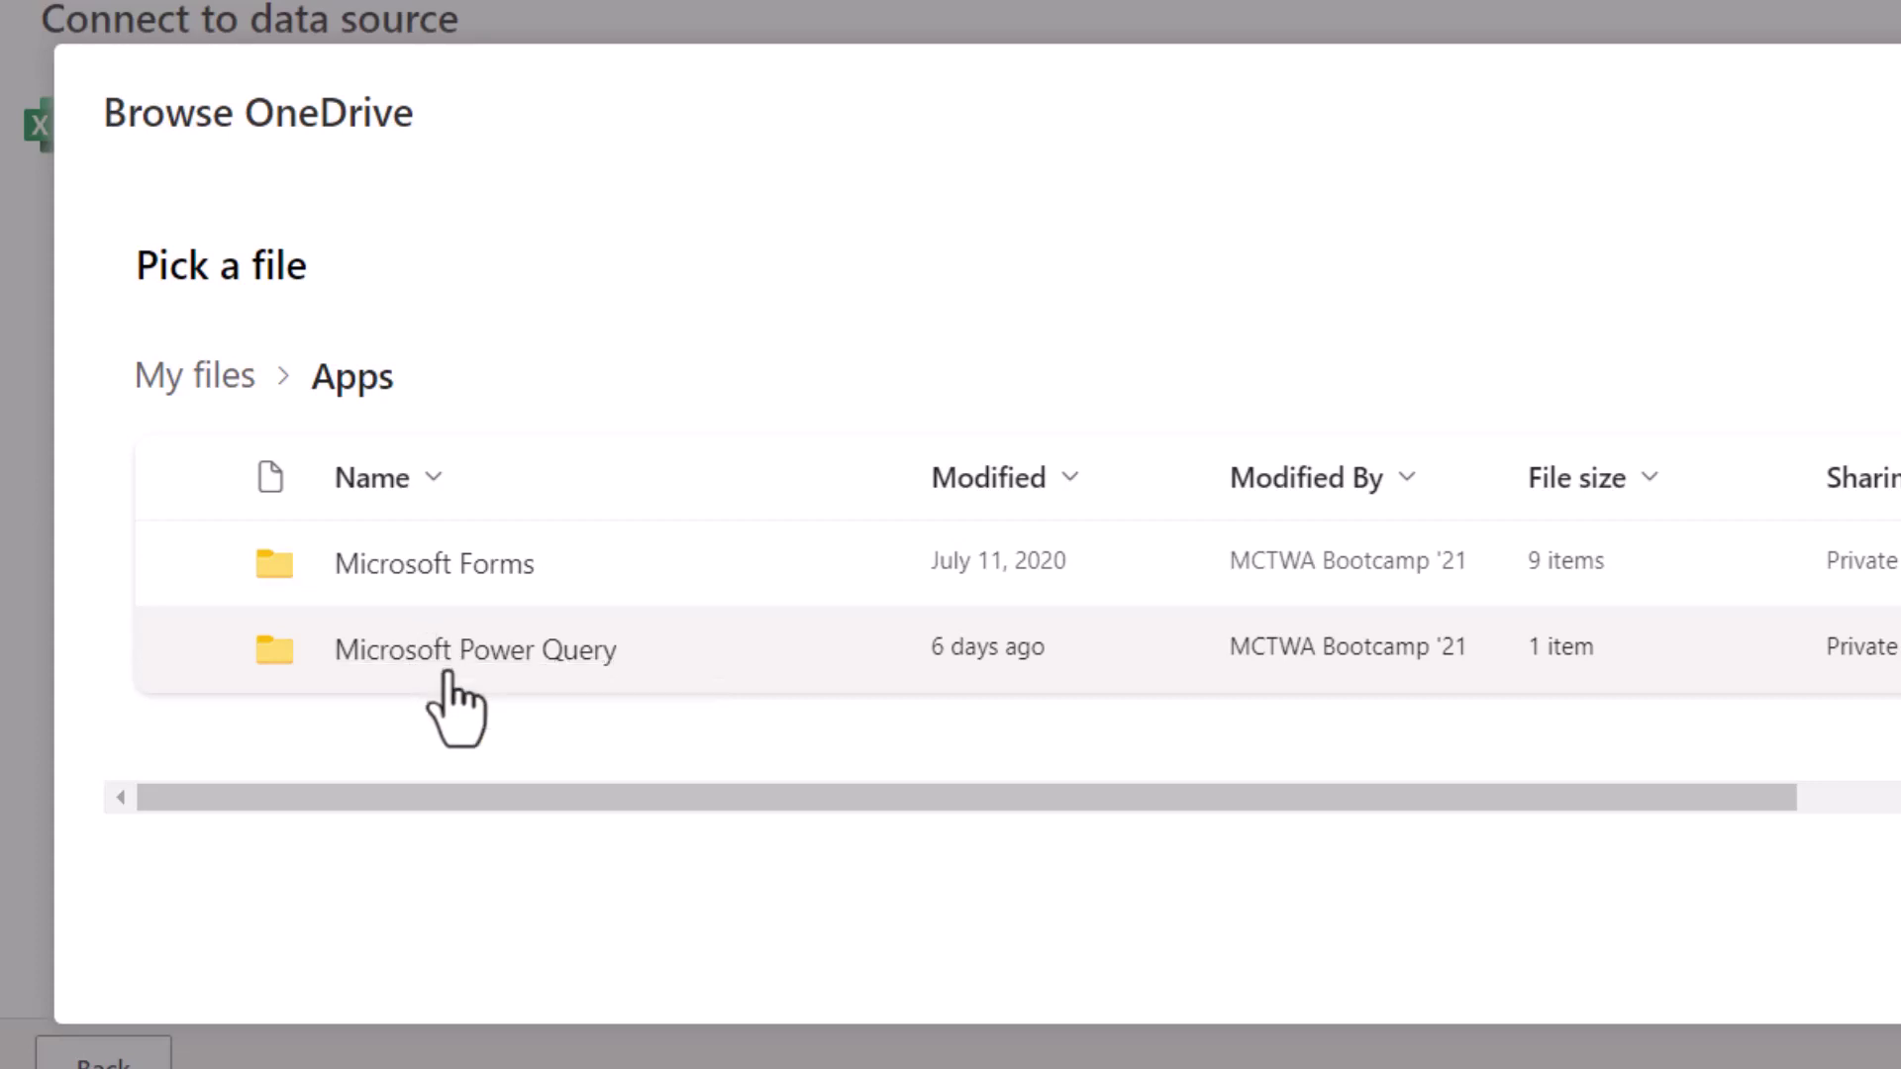
pyautogui.click(443, 649)
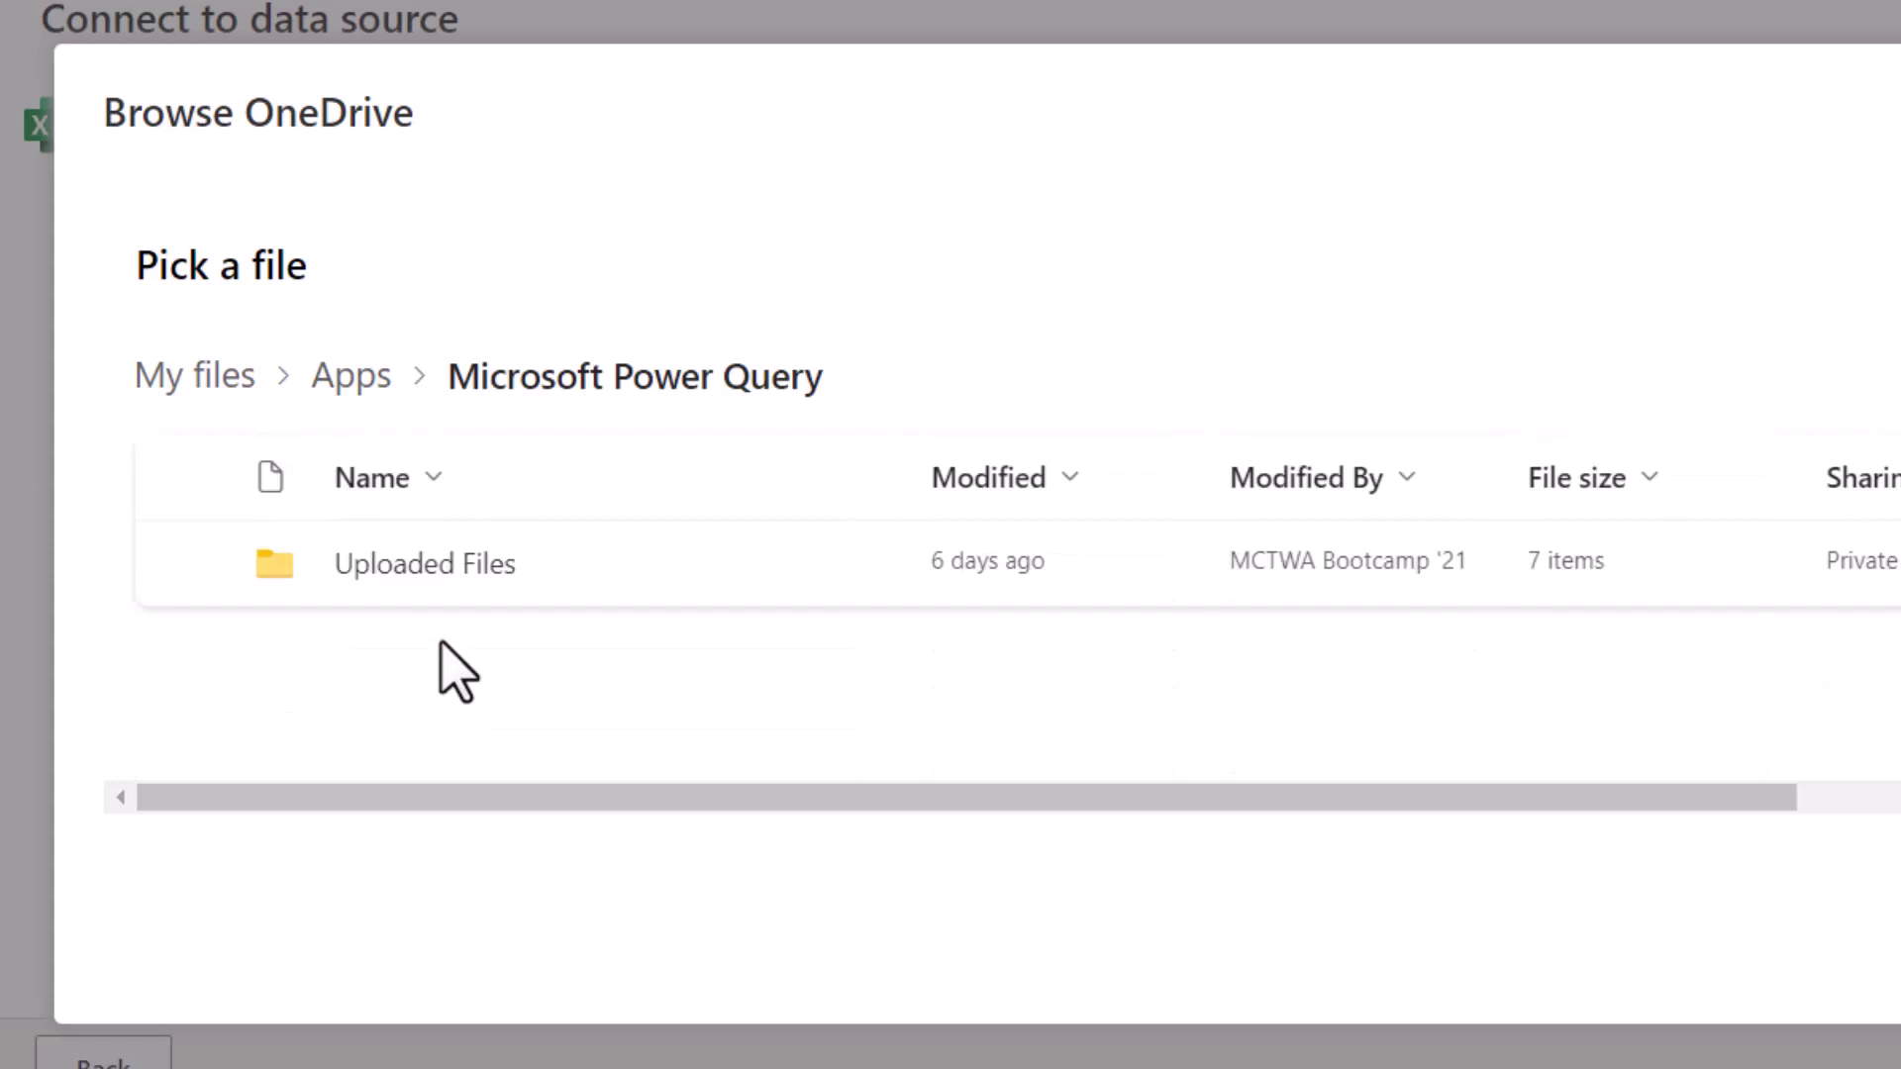
pyautogui.click(450, 566)
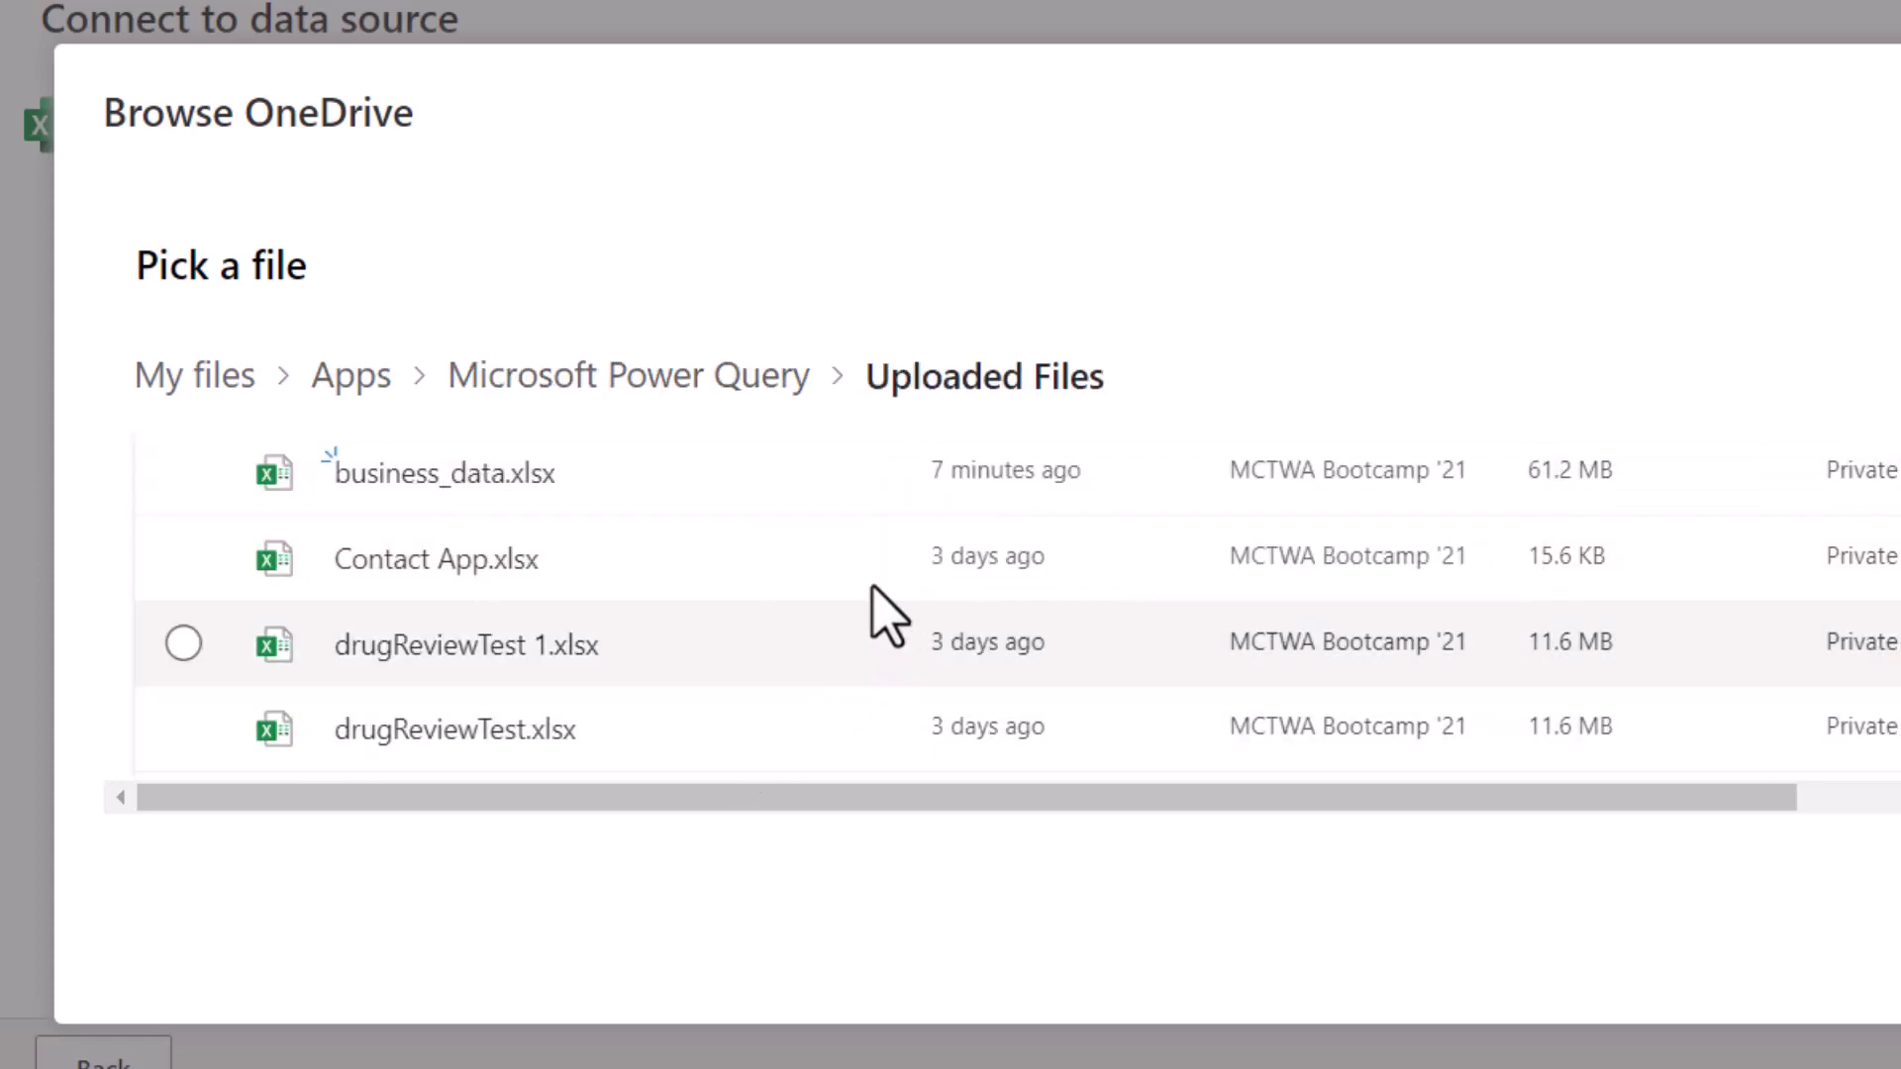
pyautogui.click(185, 473)
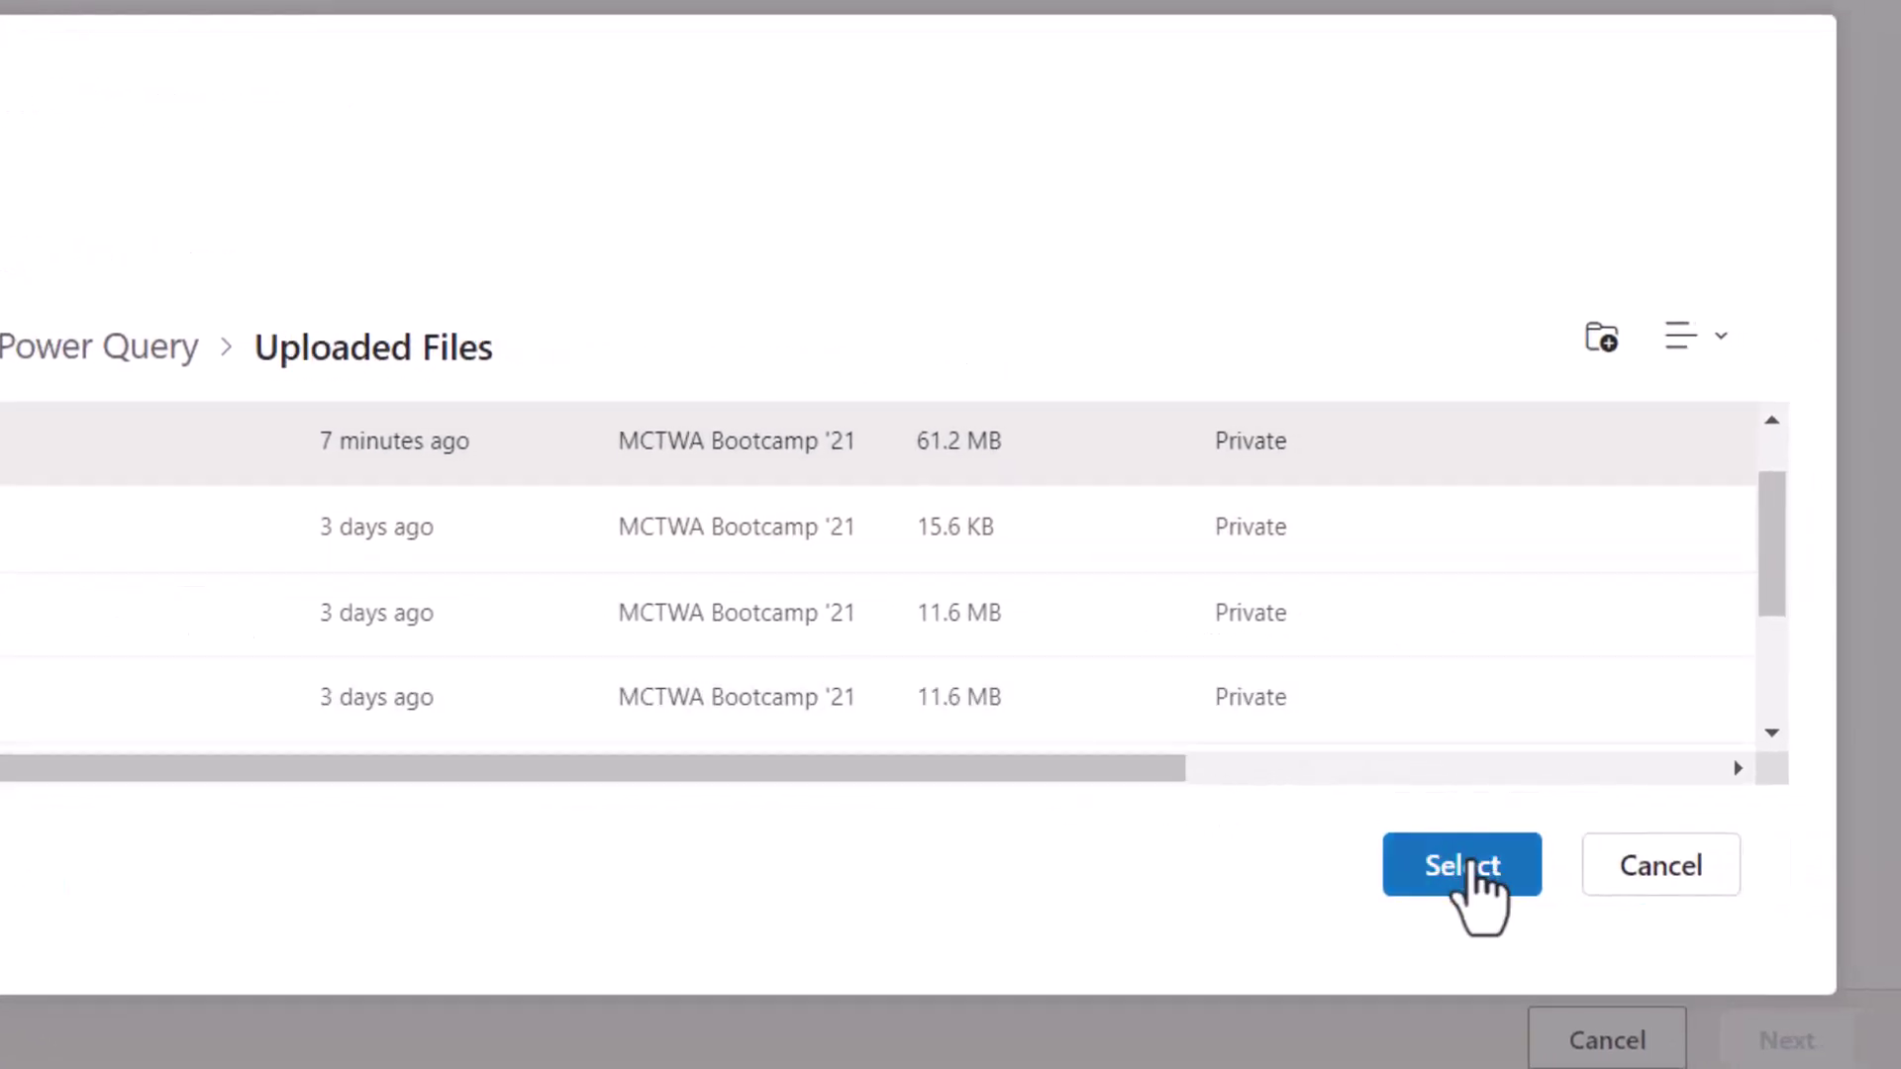
pyautogui.click(1467, 865)
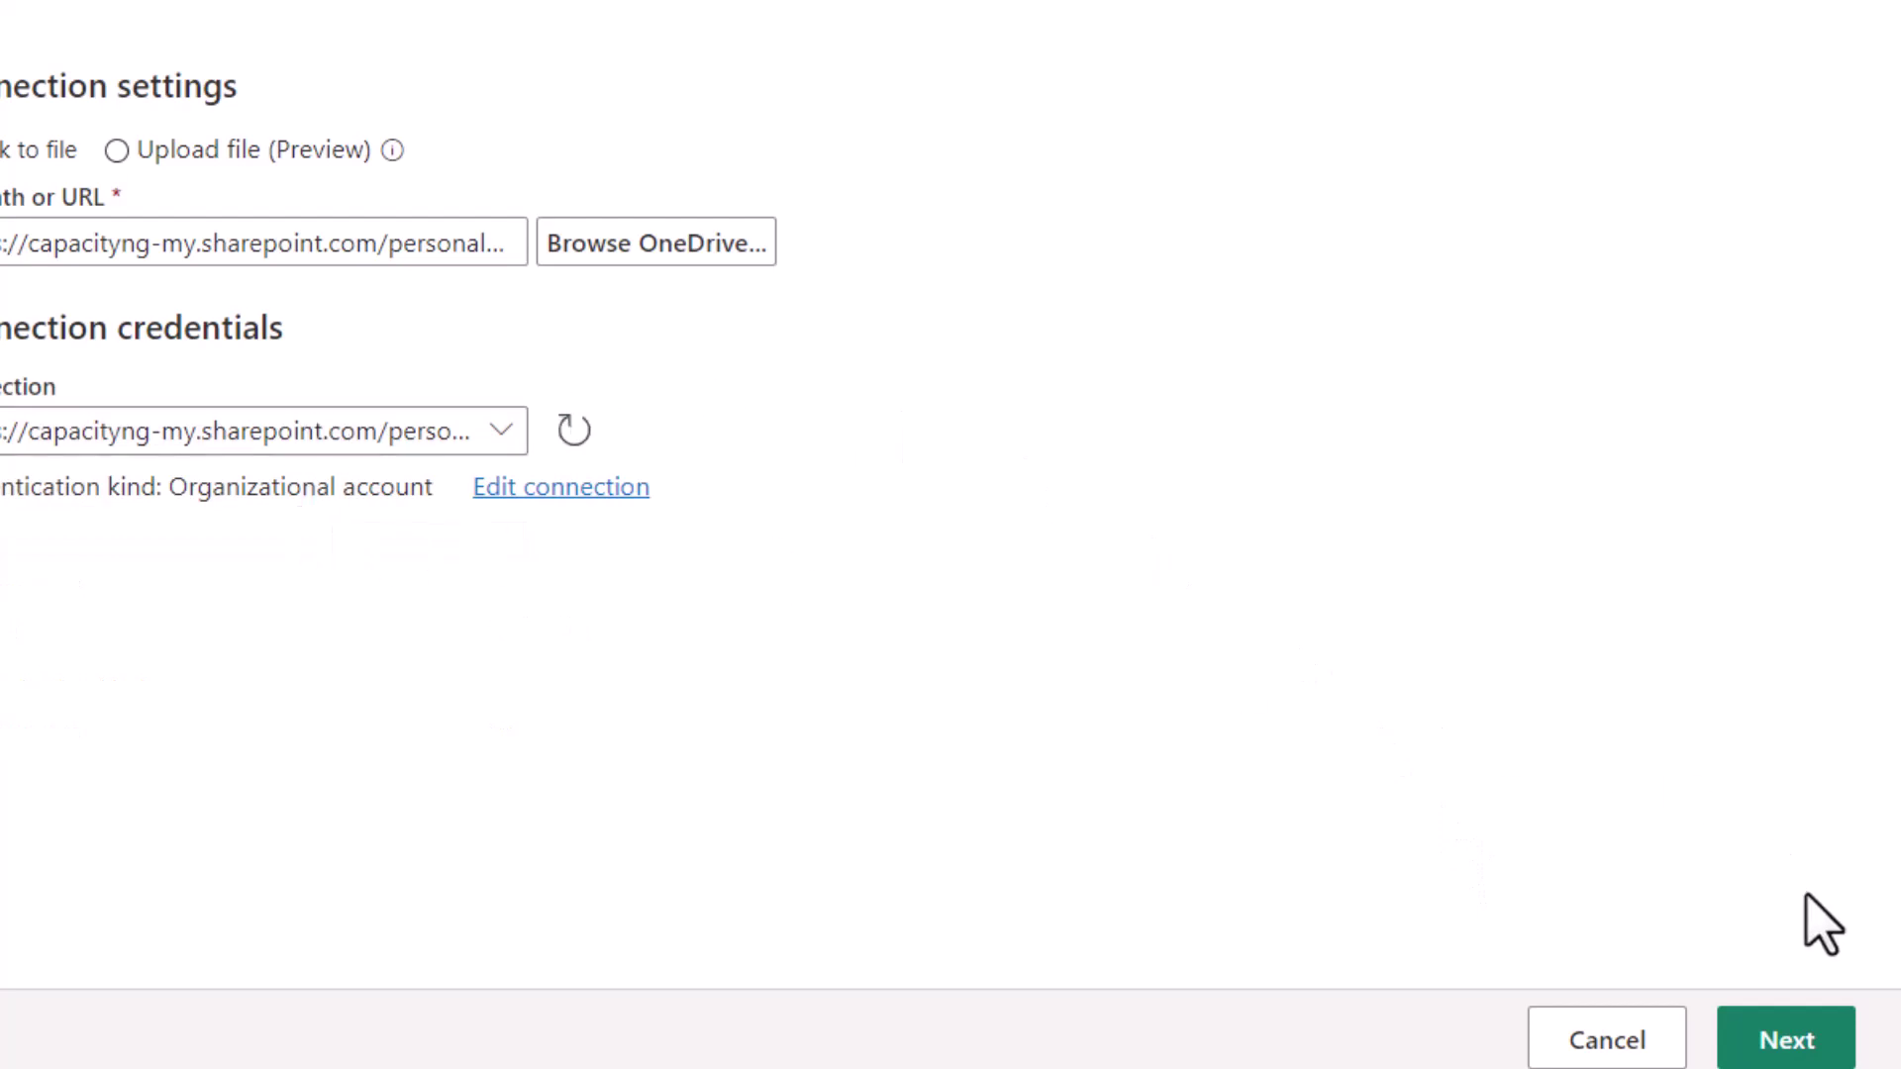
# Connect to the workbook, tick the business_data table and create the query from it.
pyautogui.click(1821, 1045)
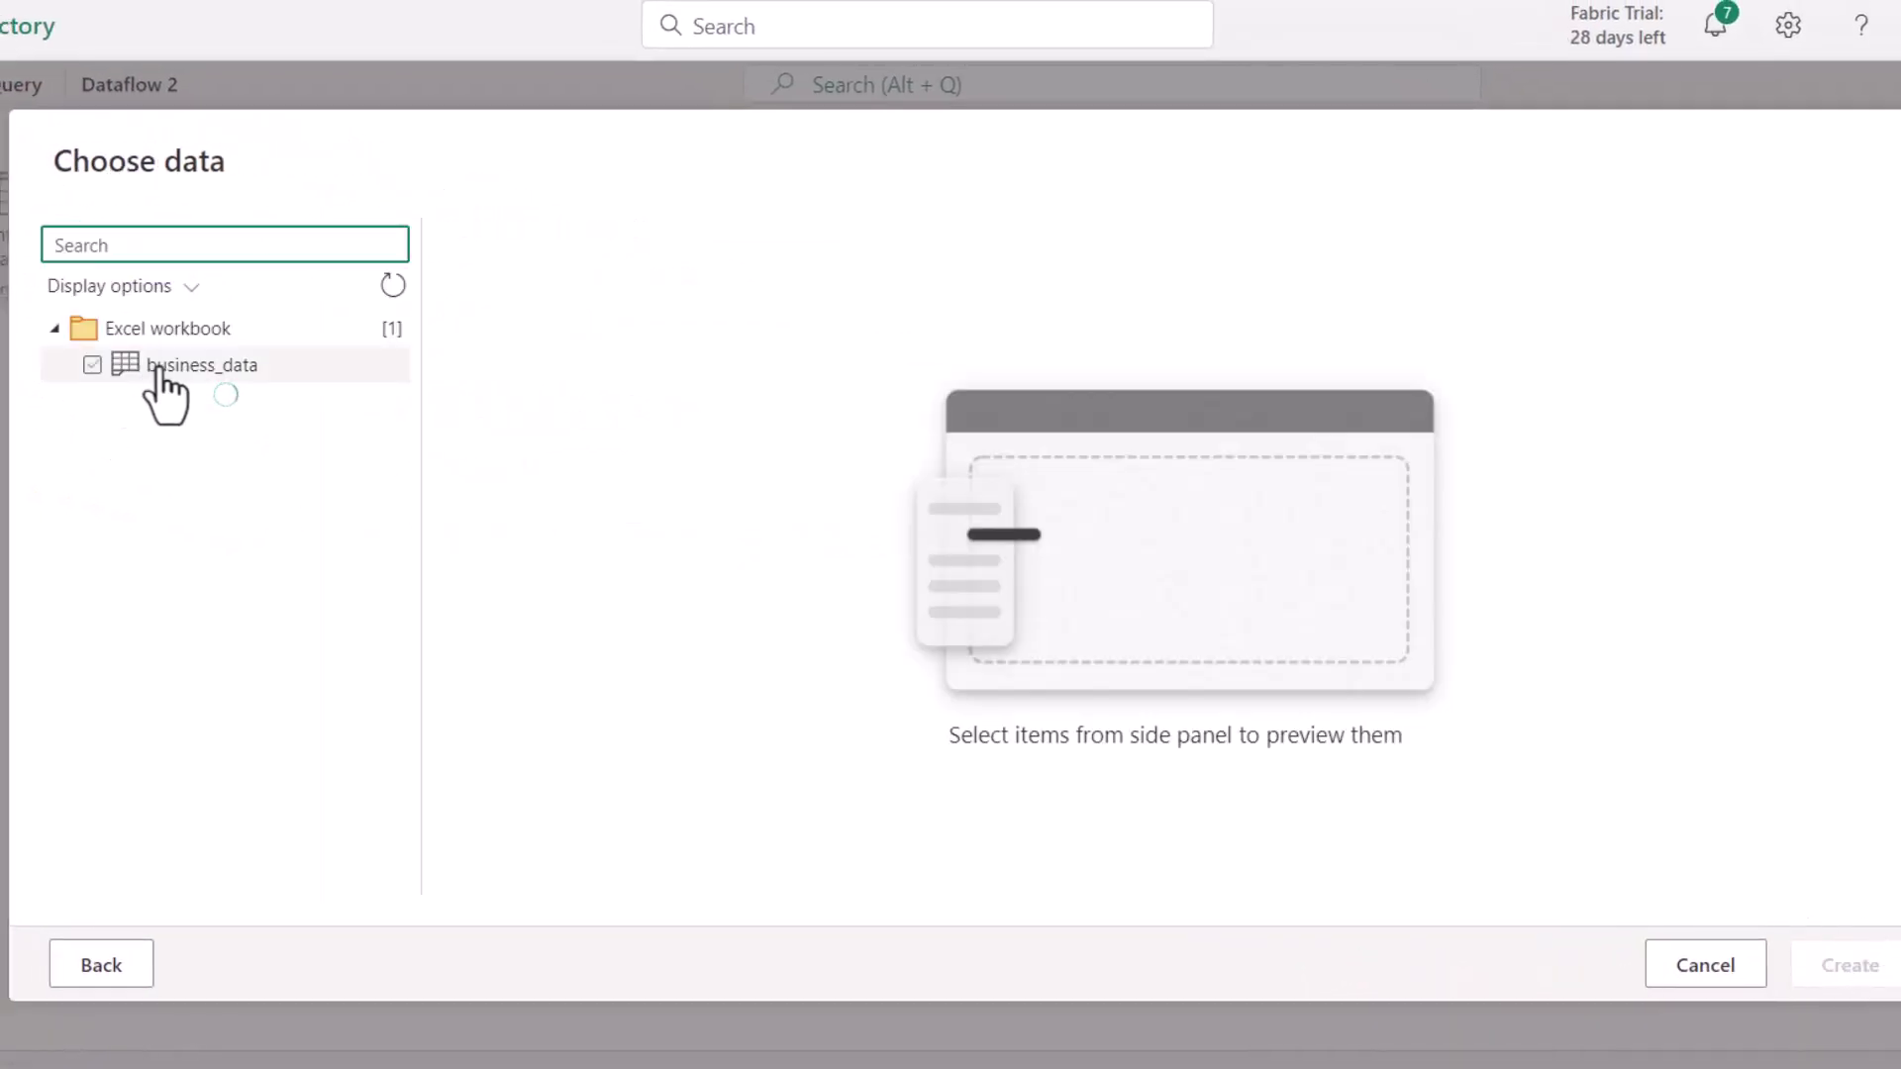
pyautogui.click(156, 368)
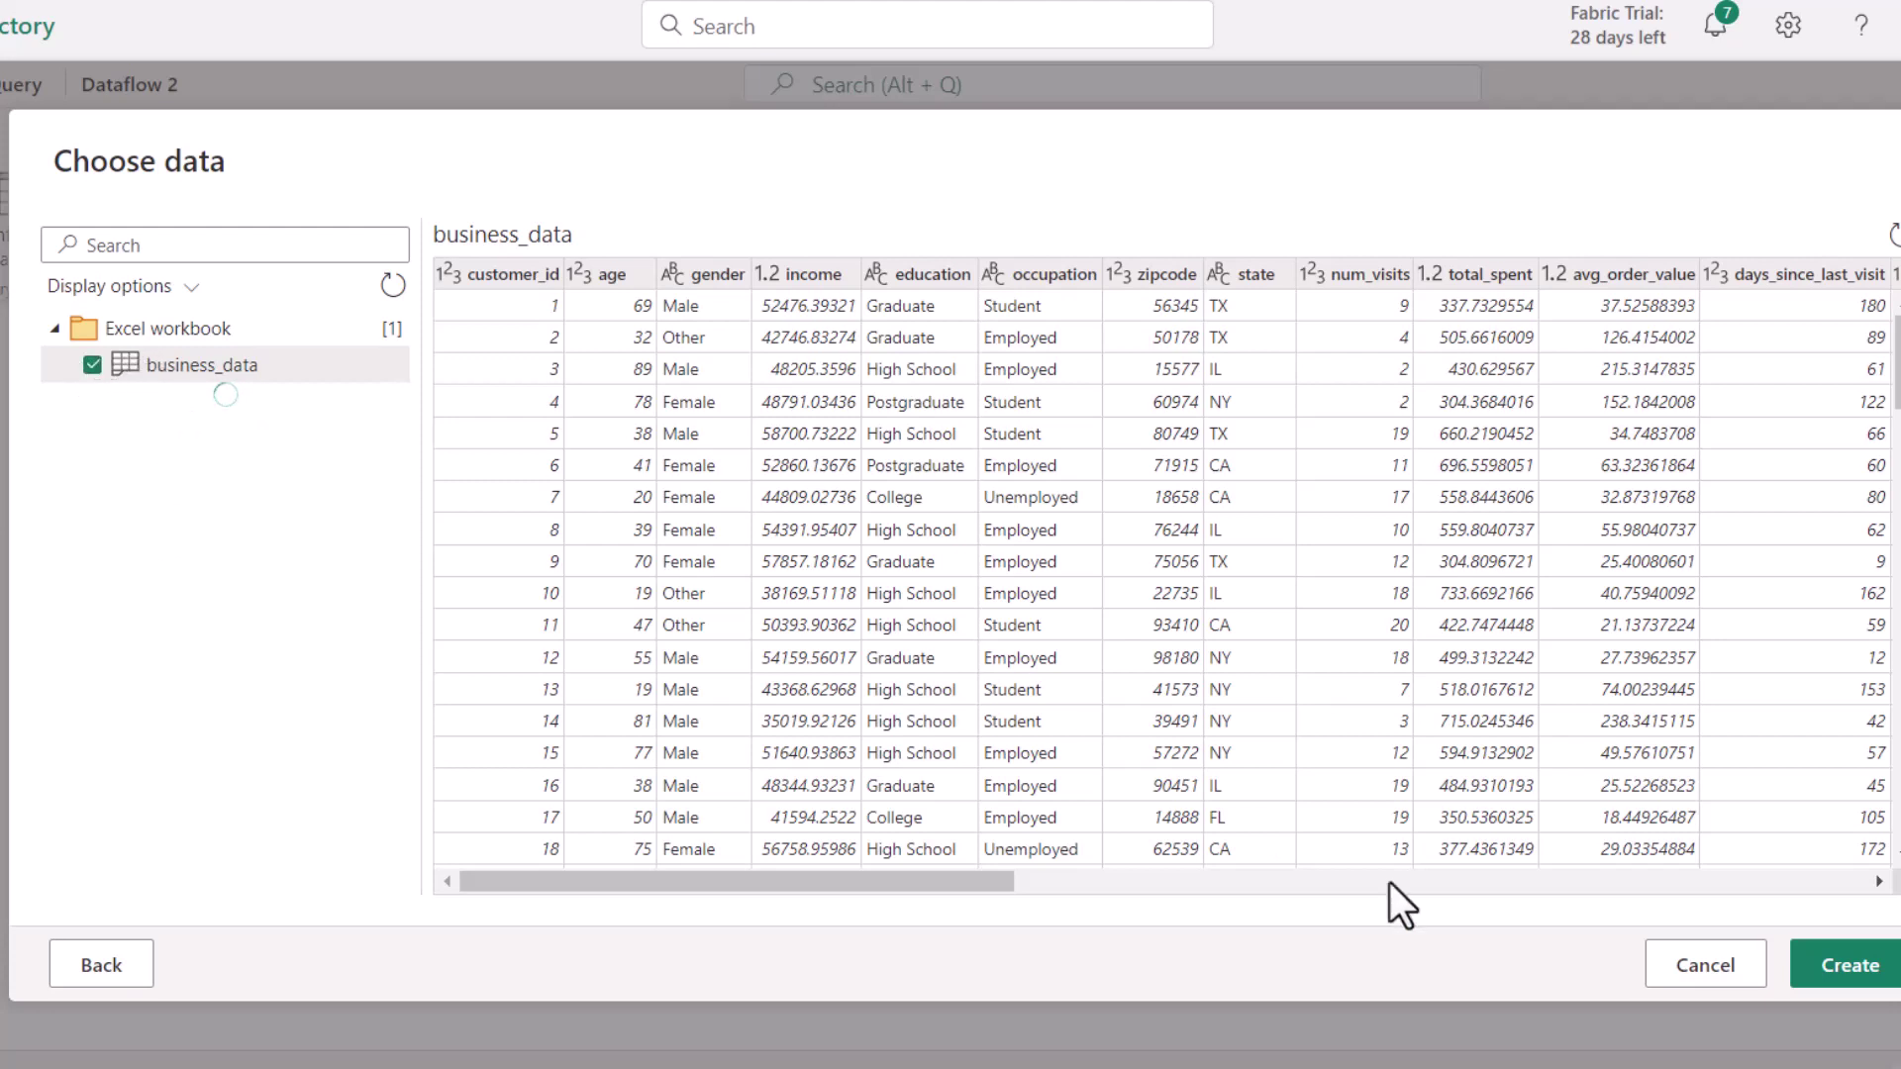
pyautogui.click(1858, 964)
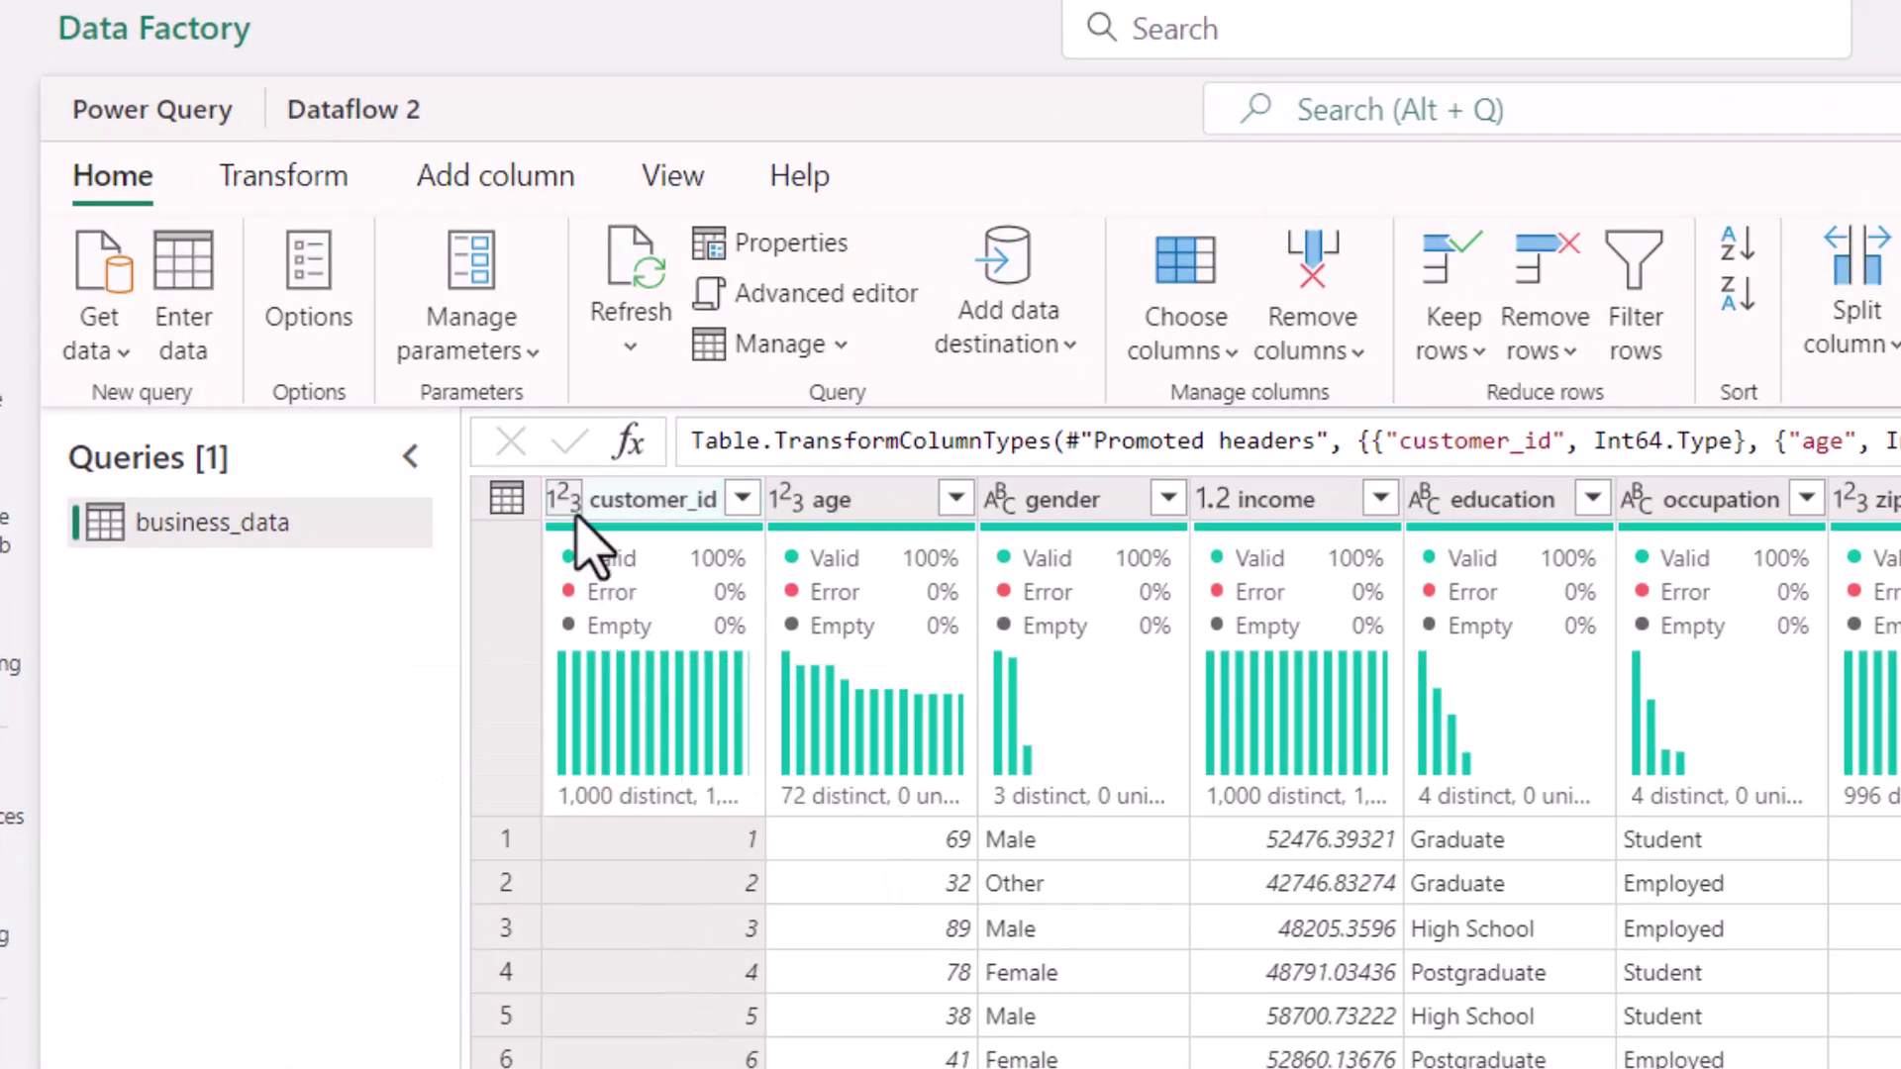
# Change customer_id to Text, replacing the current type, and bring up the data destination choices.
pyautogui.click(567, 499)
pyautogui.click(652, 1000)
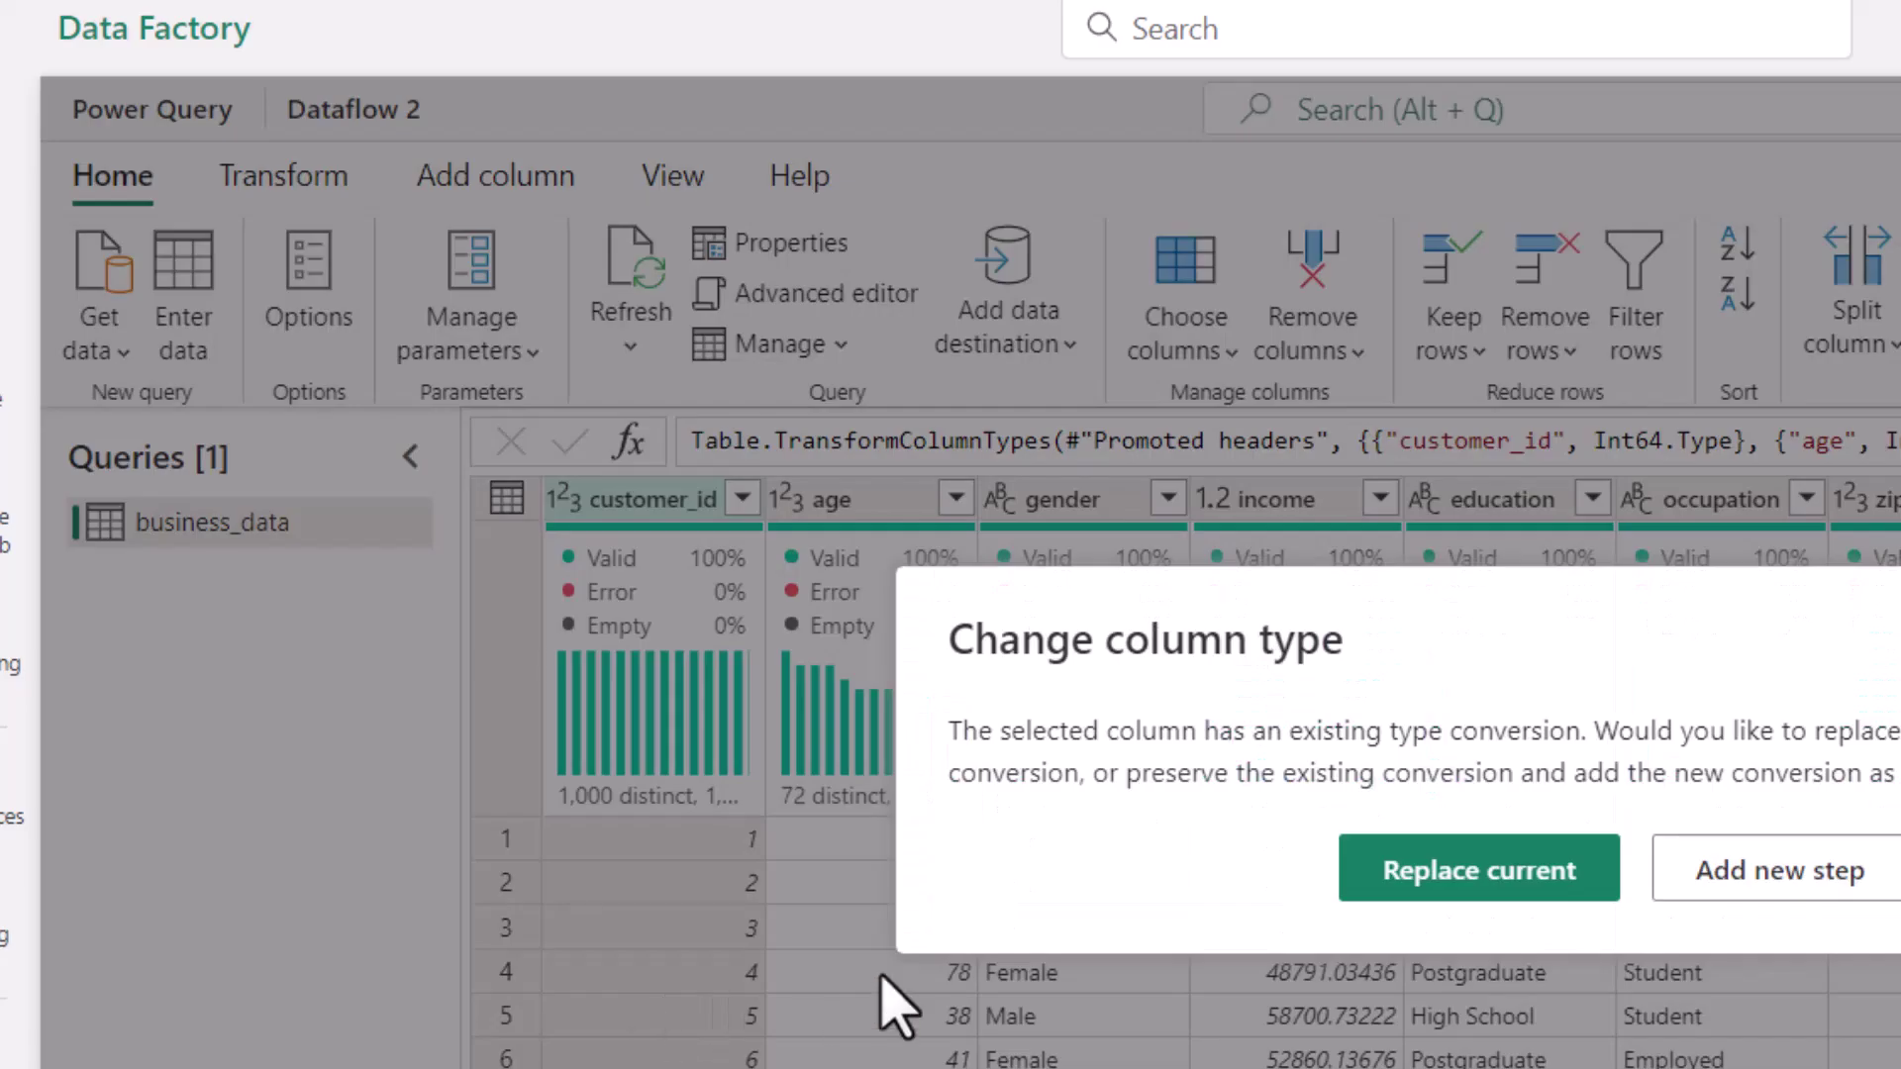
pyautogui.click(1476, 869)
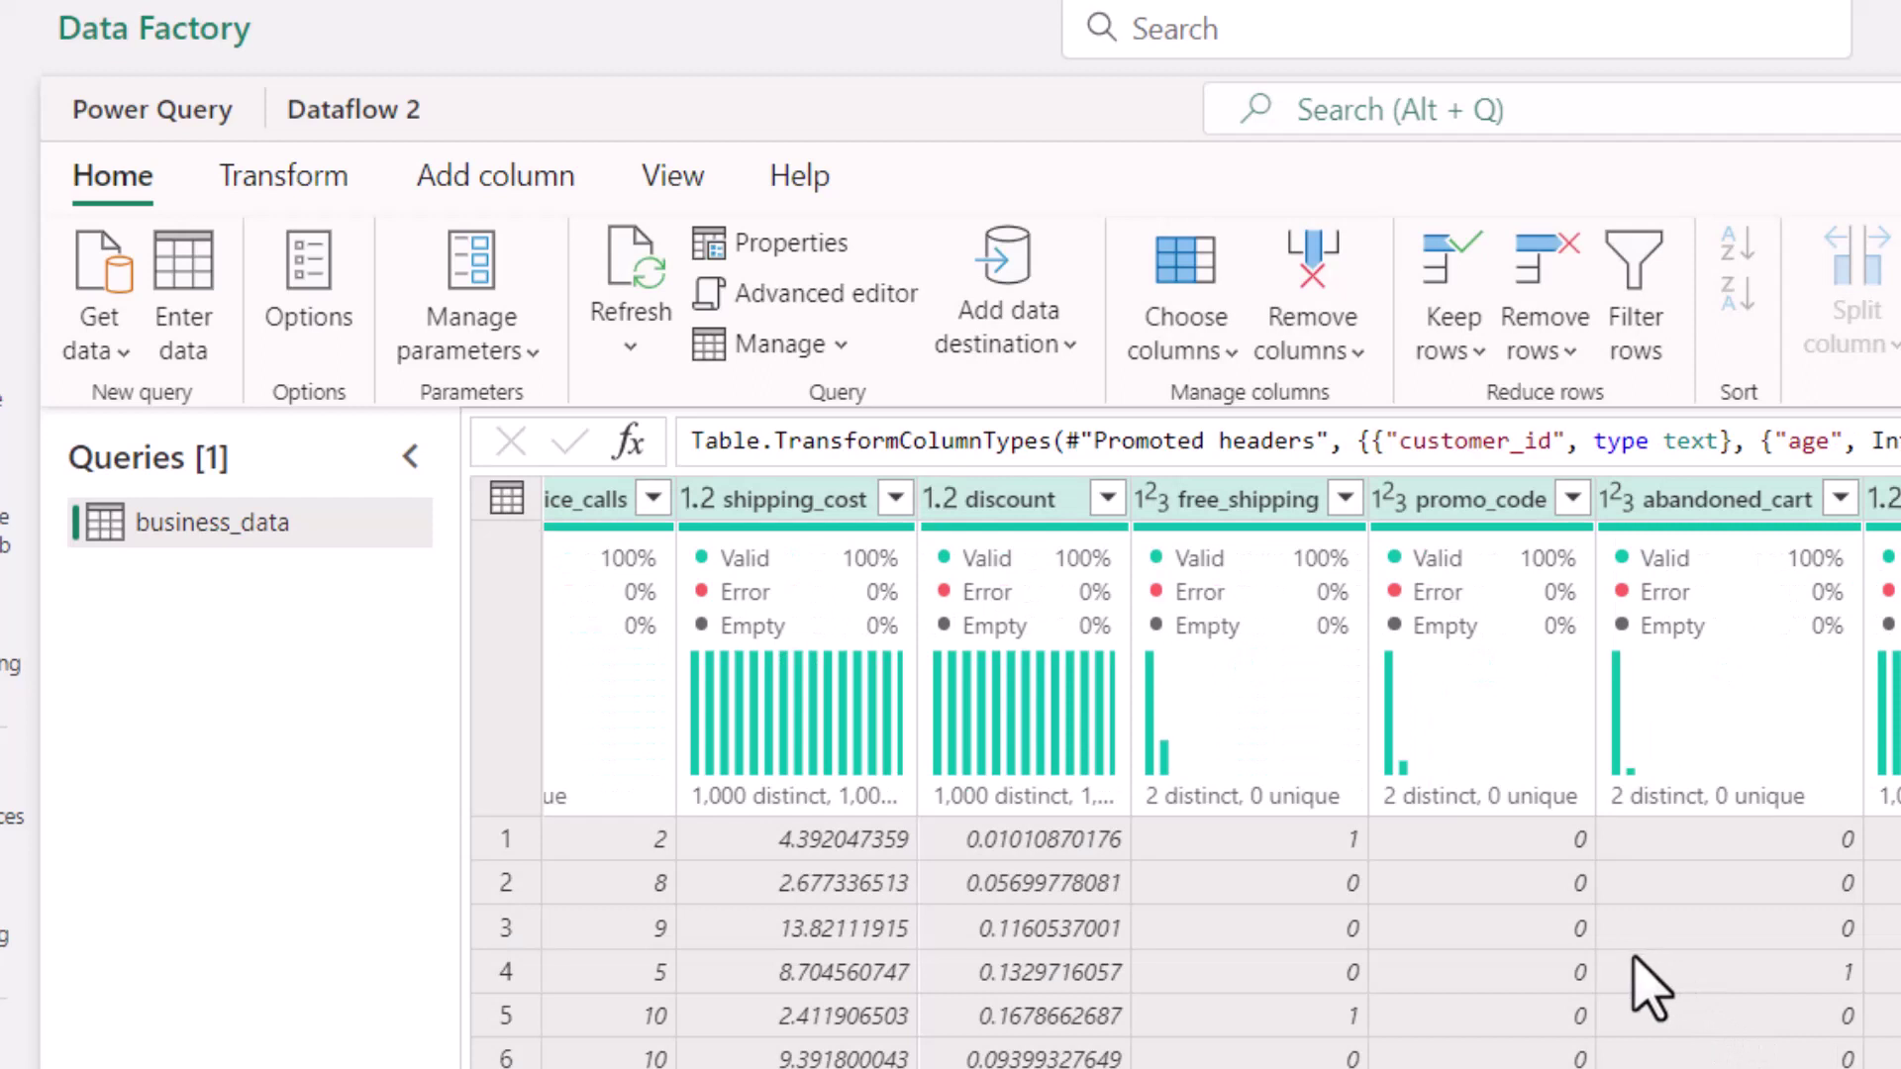
pyautogui.click(1020, 336)
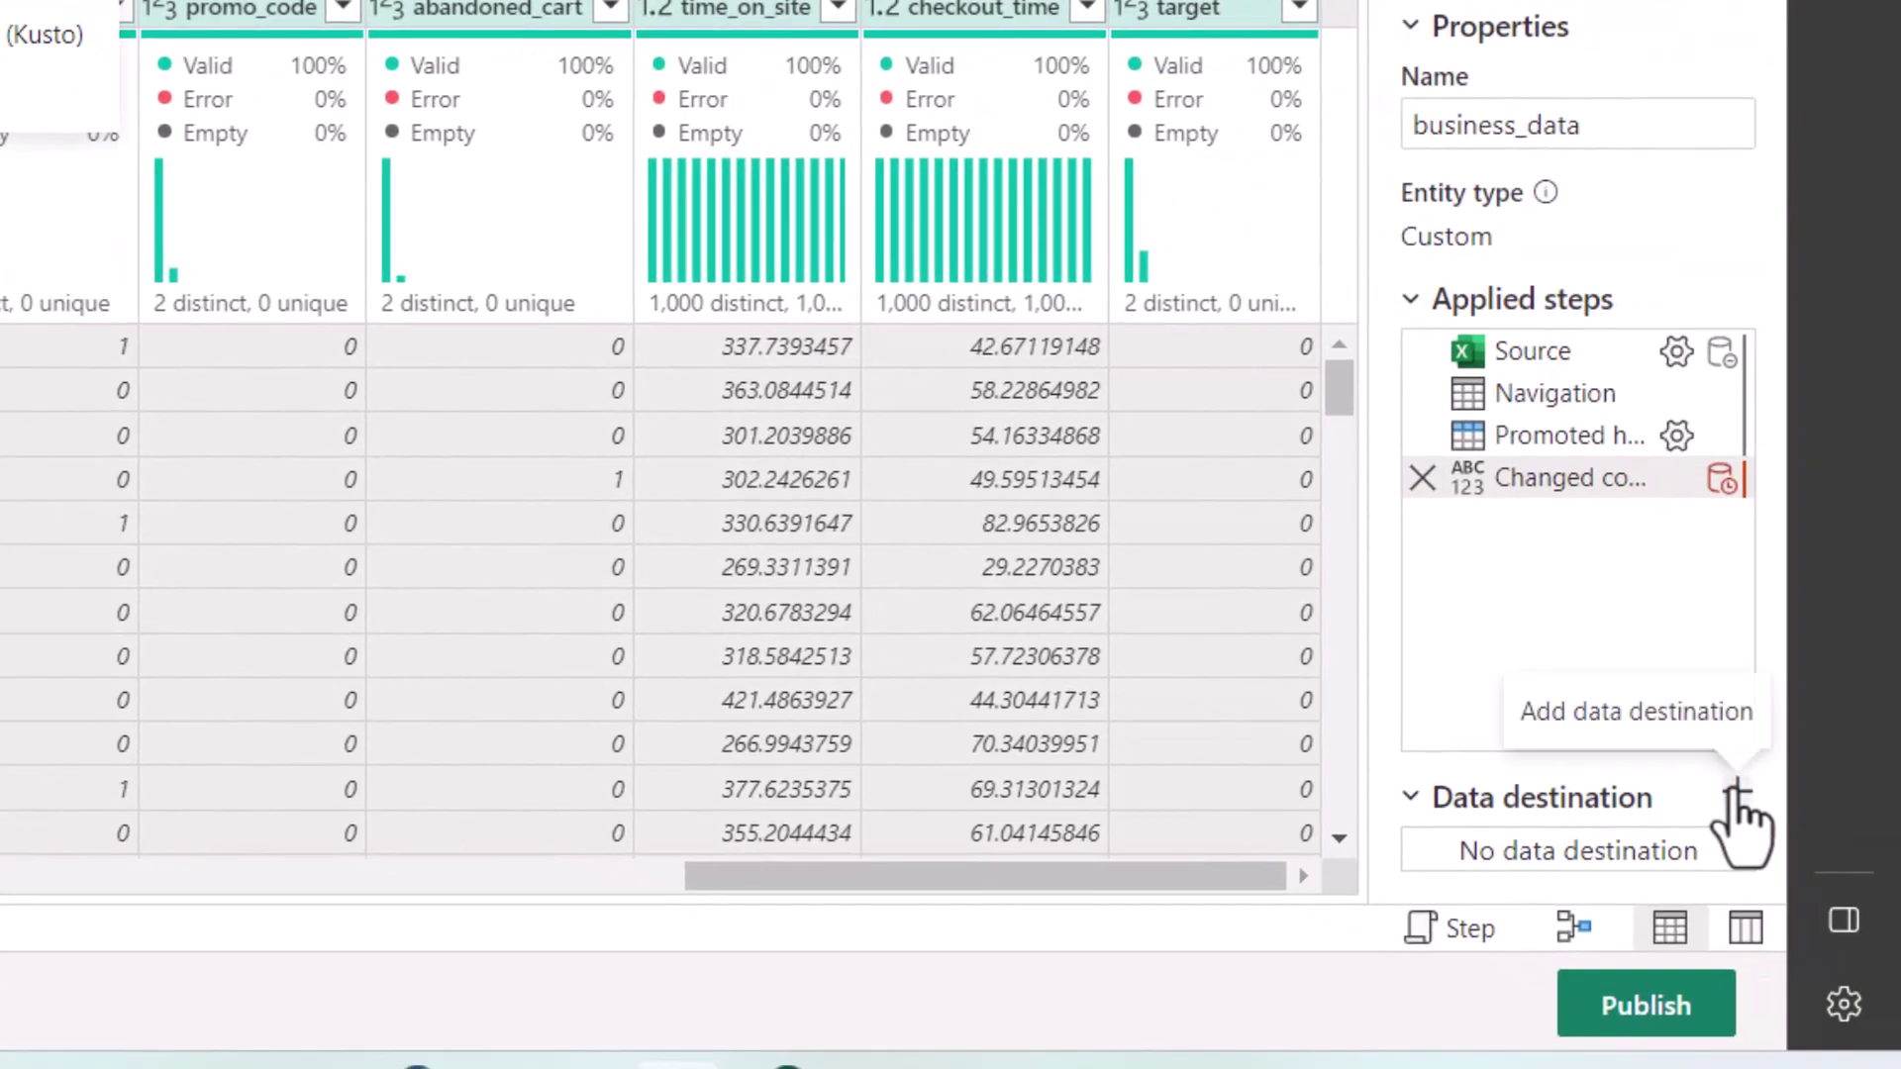
pyautogui.click(1738, 795)
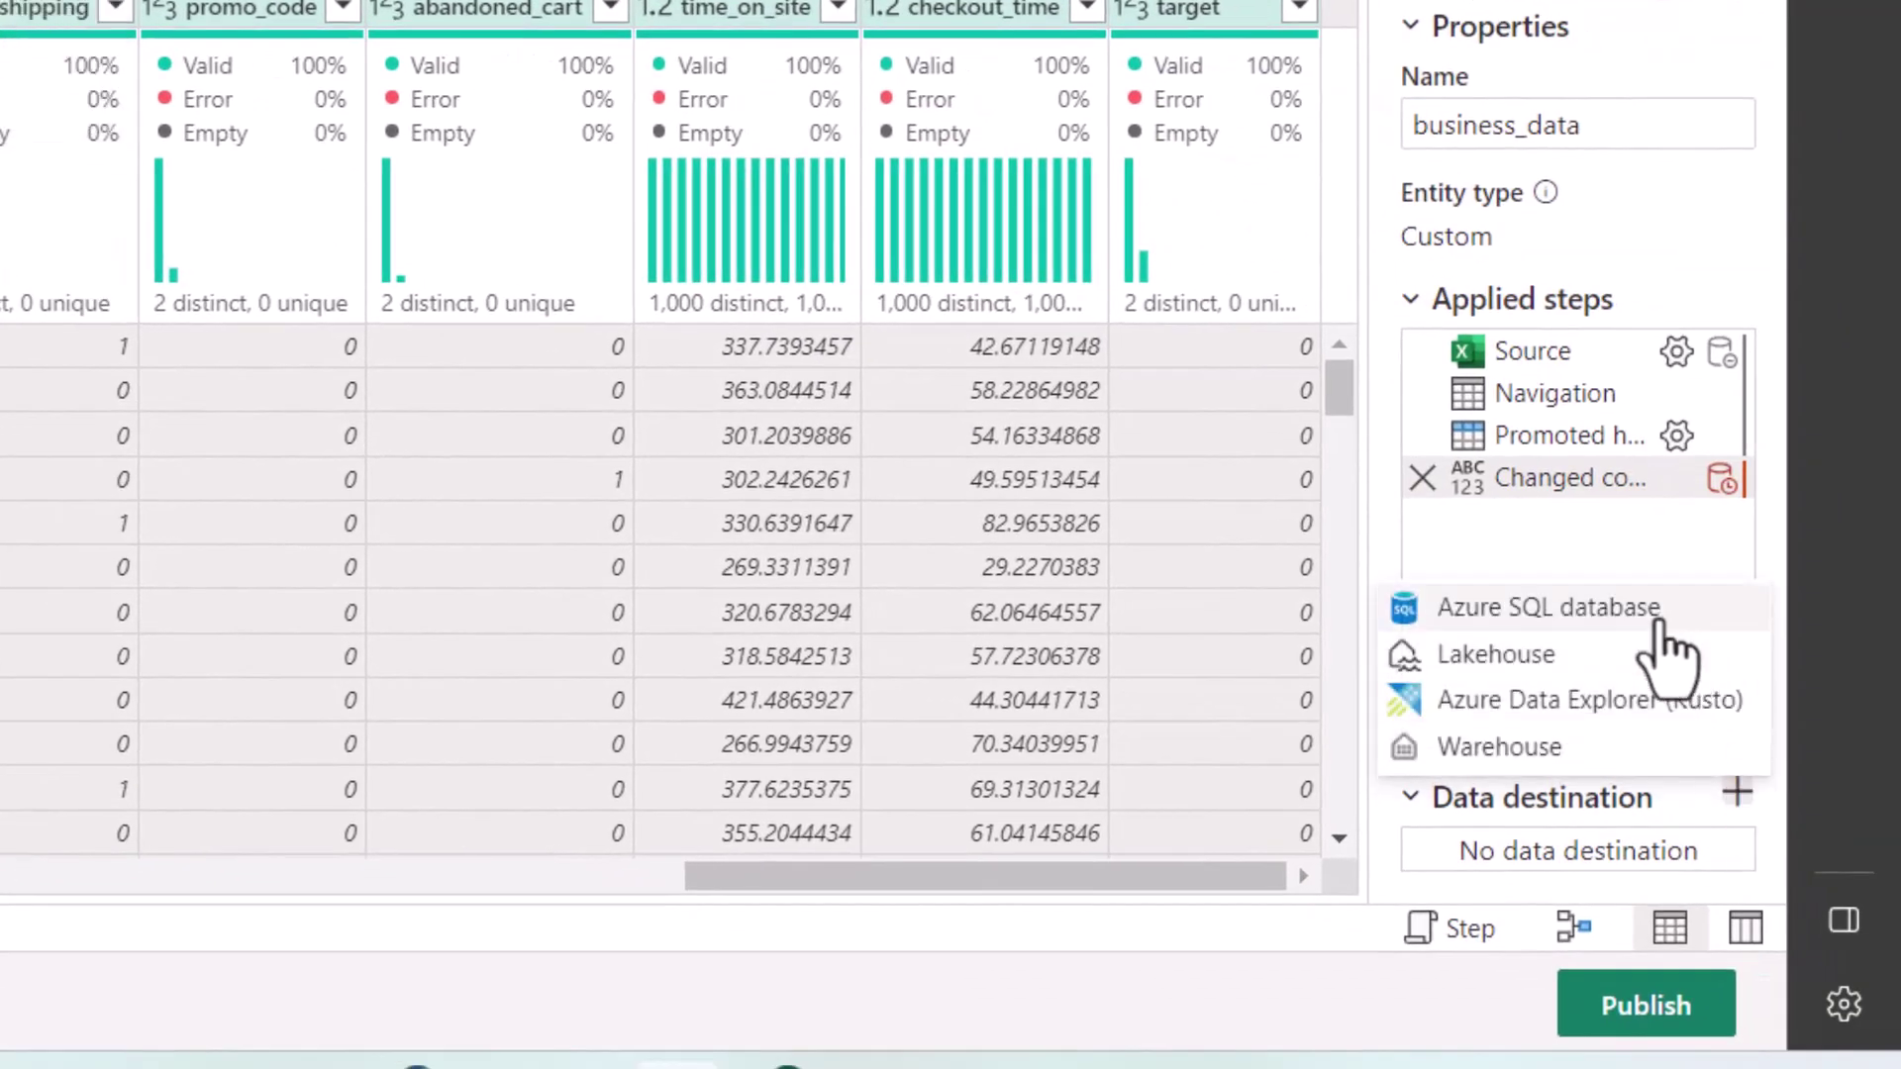
# Send the query output to the PracticalFabric lakehouse in the Learning Fabric workspace.
pyautogui.click(1527, 662)
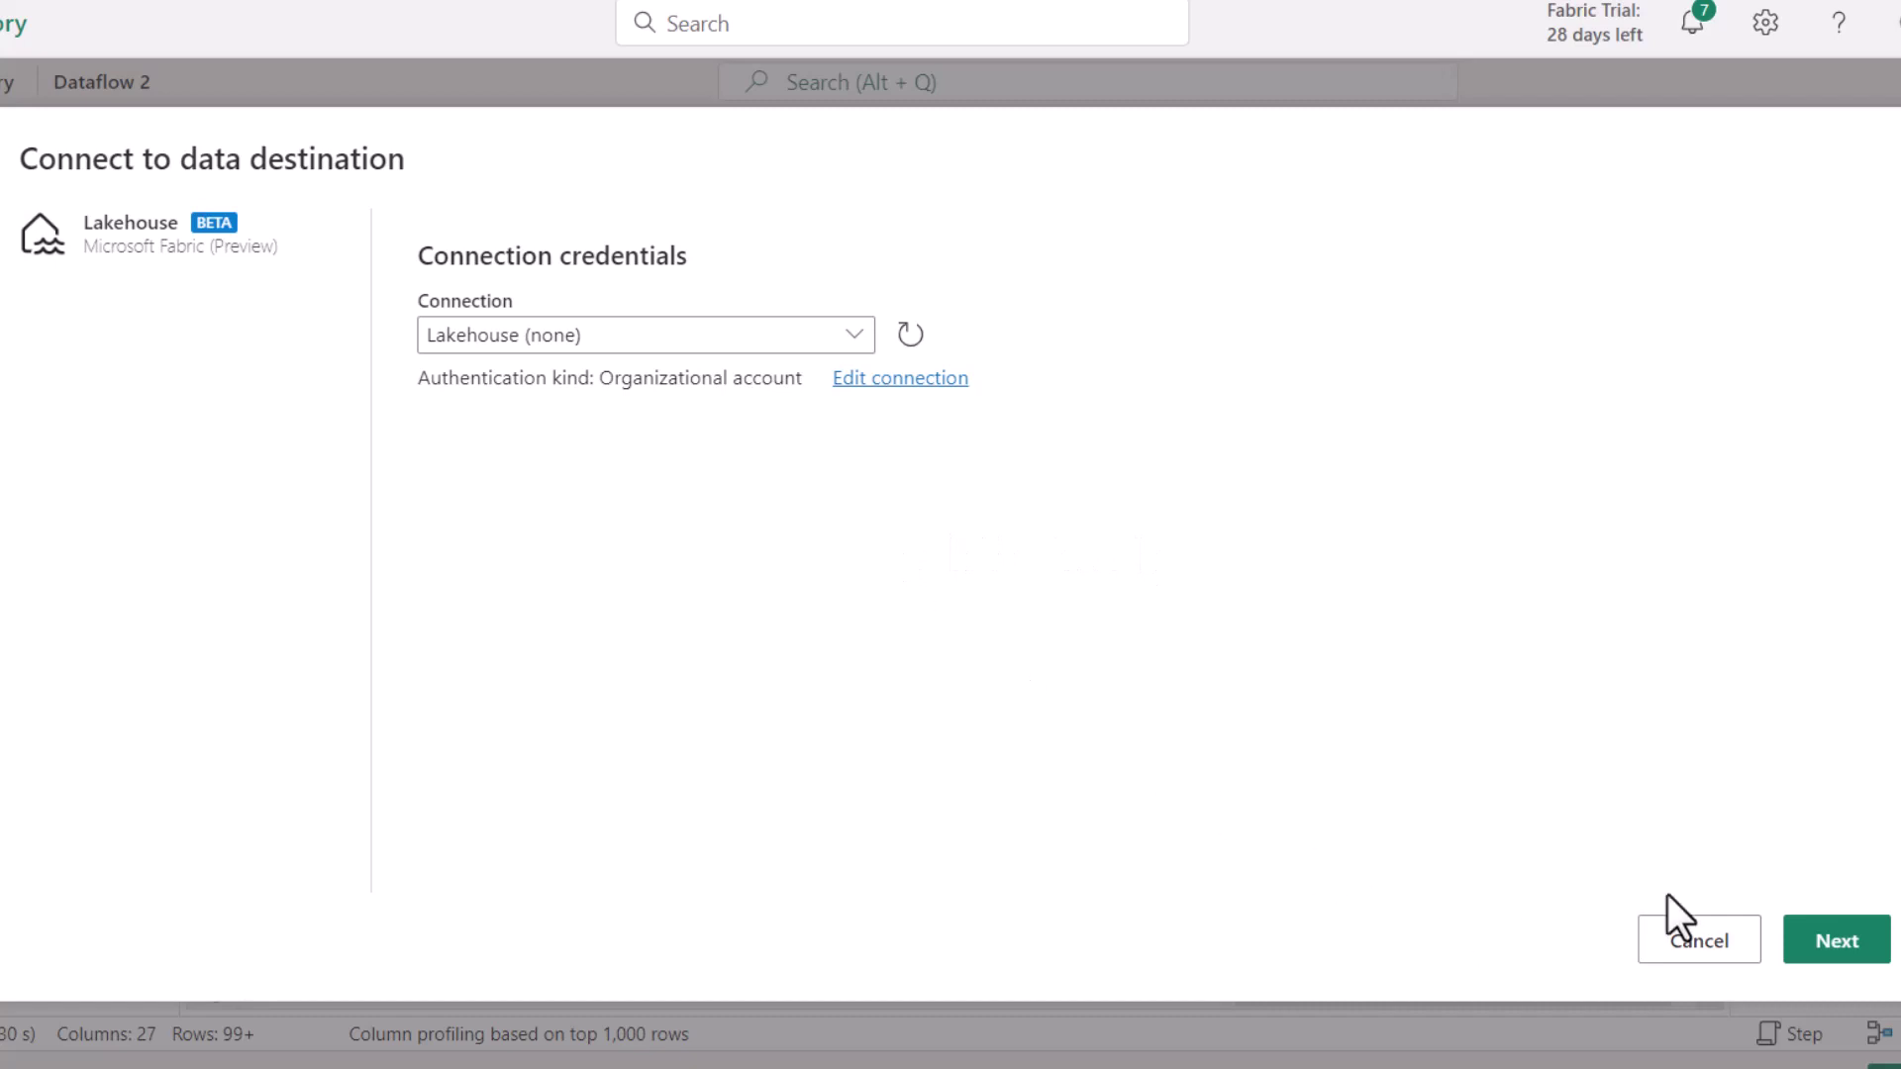
pyautogui.click(1827, 940)
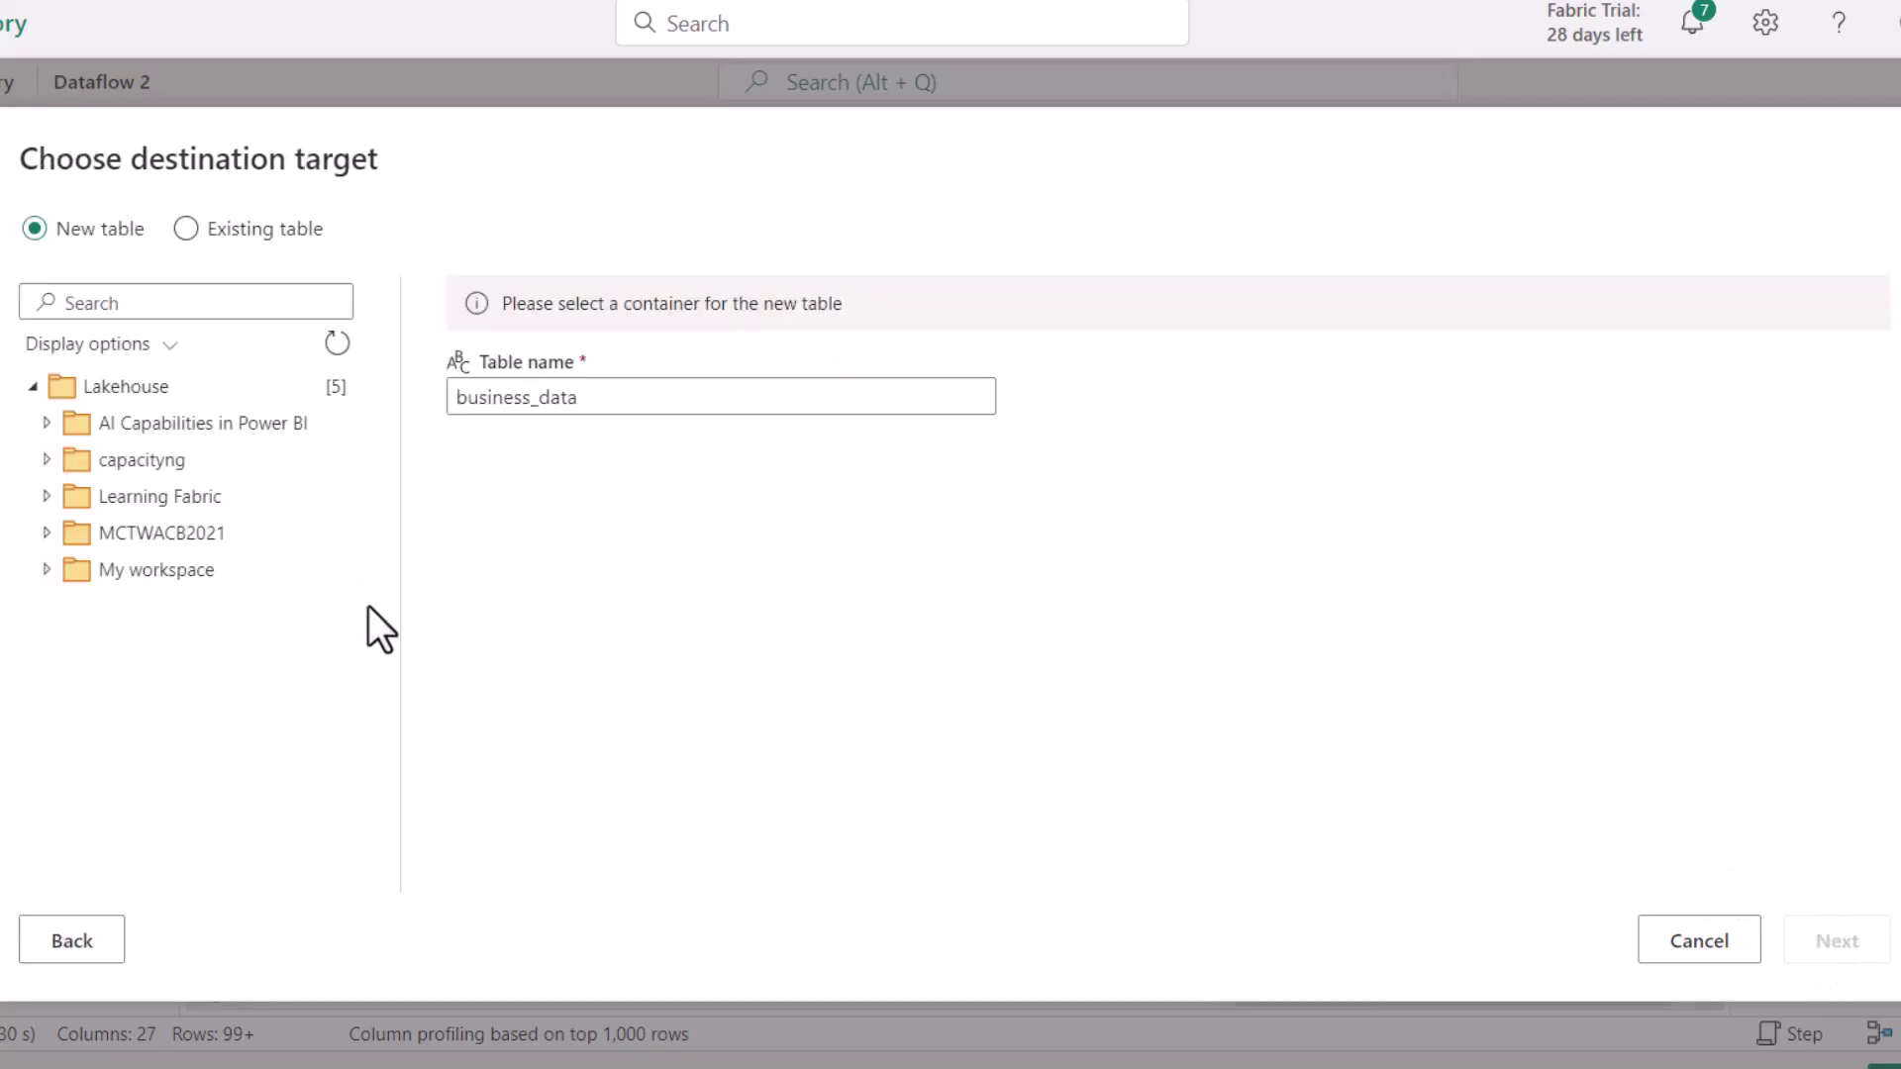
pyautogui.click(46, 496)
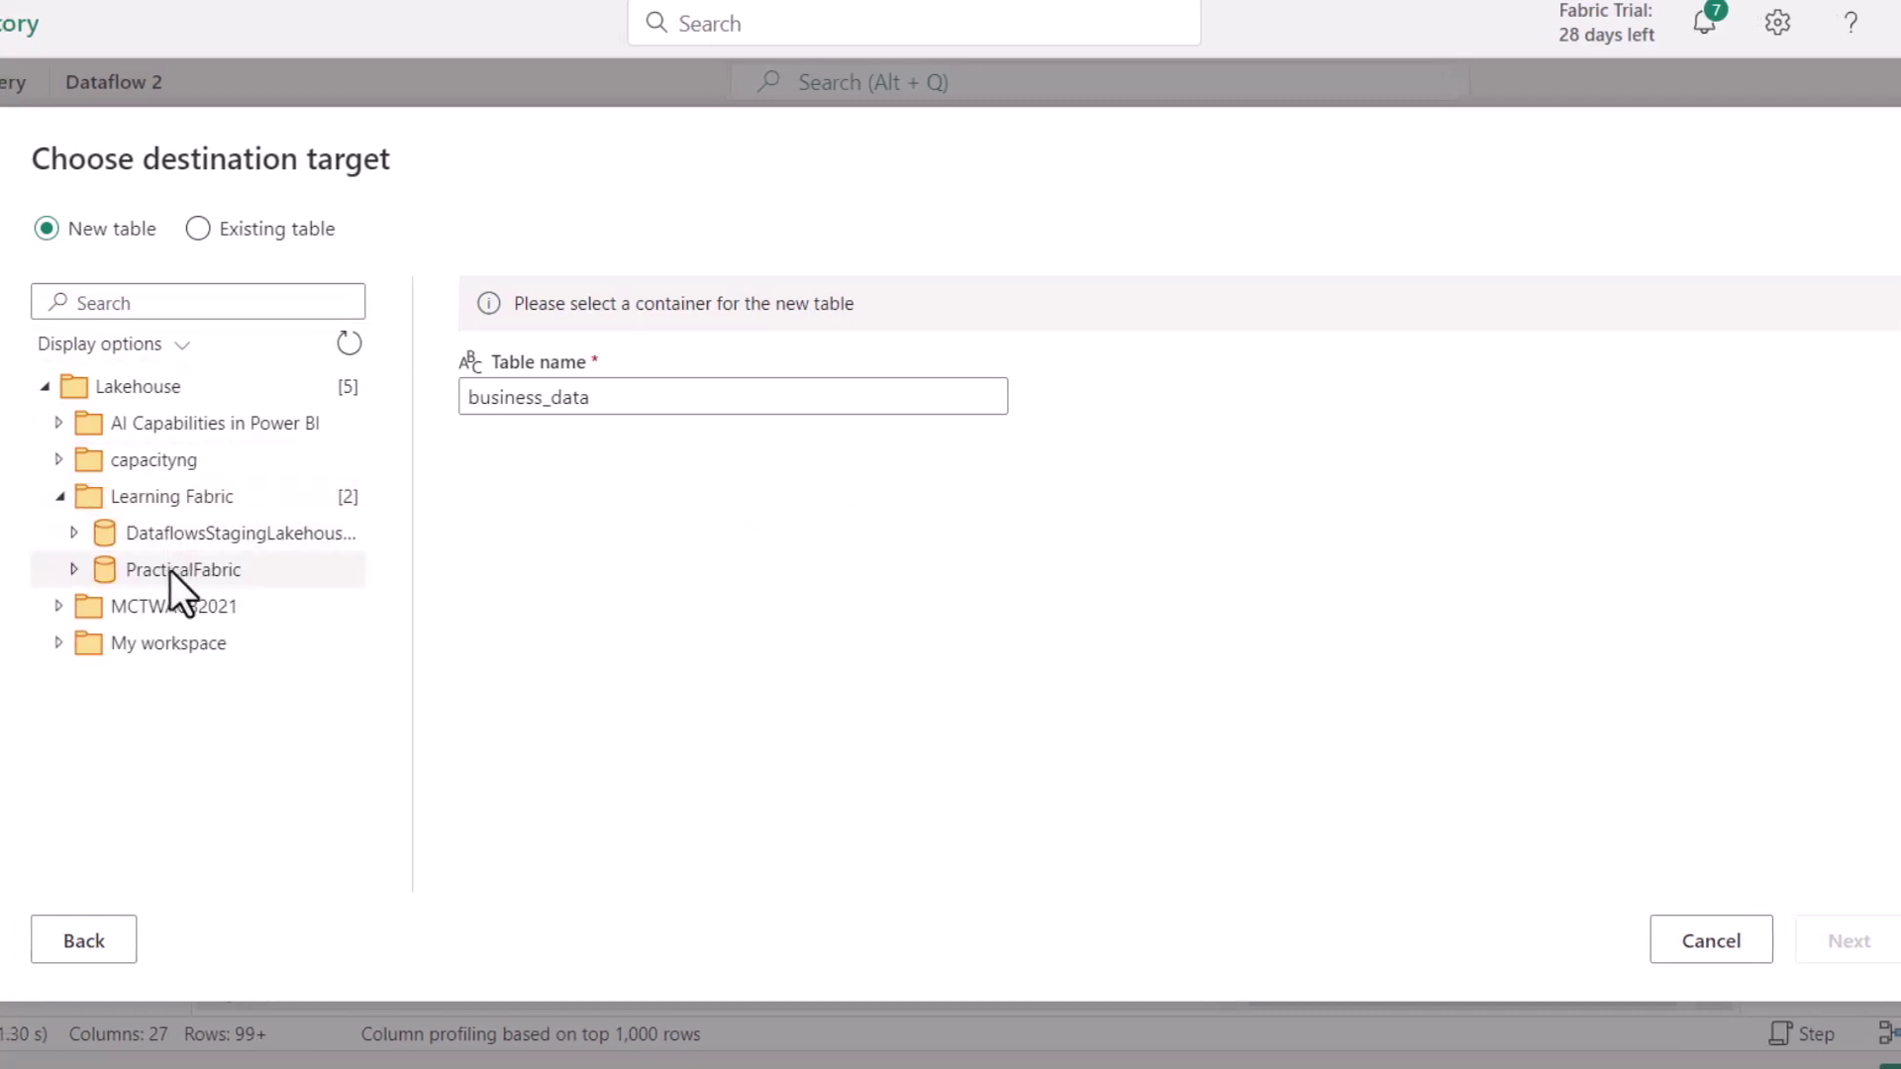
pyautogui.click(170, 569)
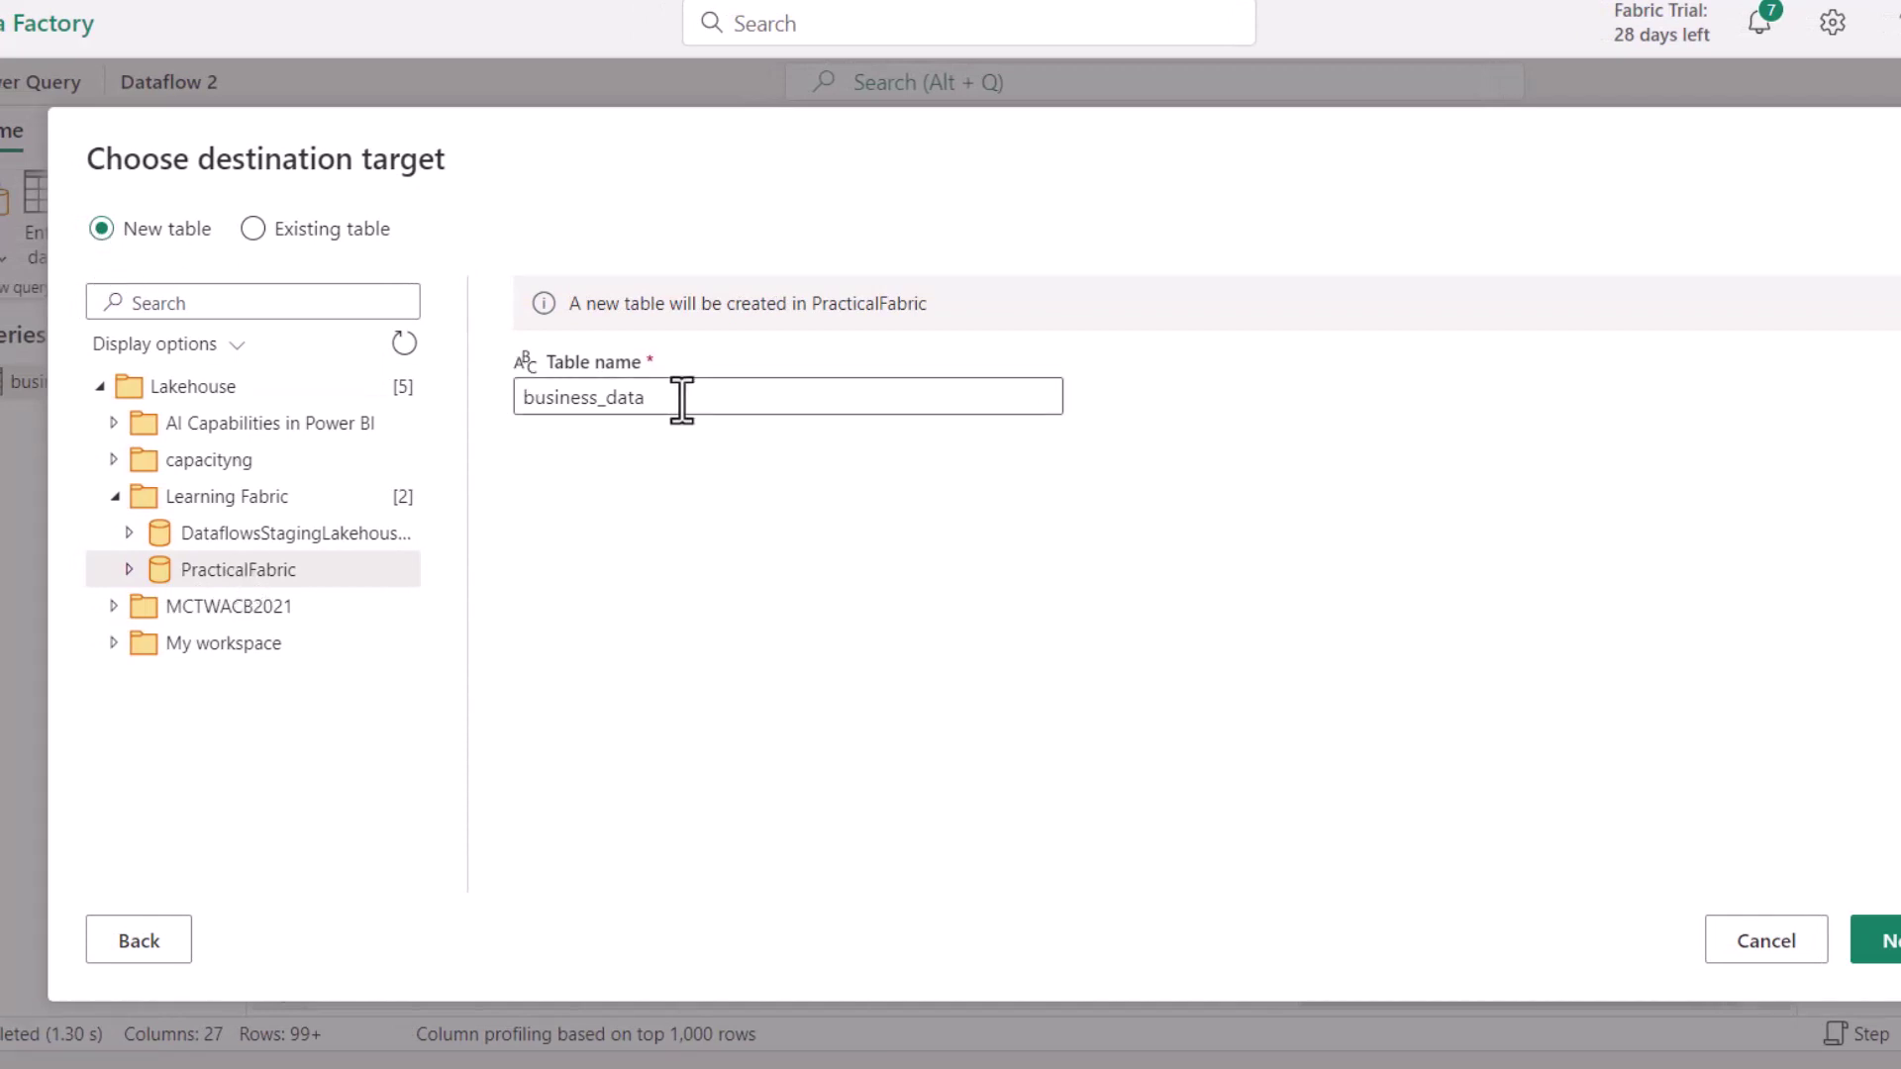
pyautogui.click(1881, 941)
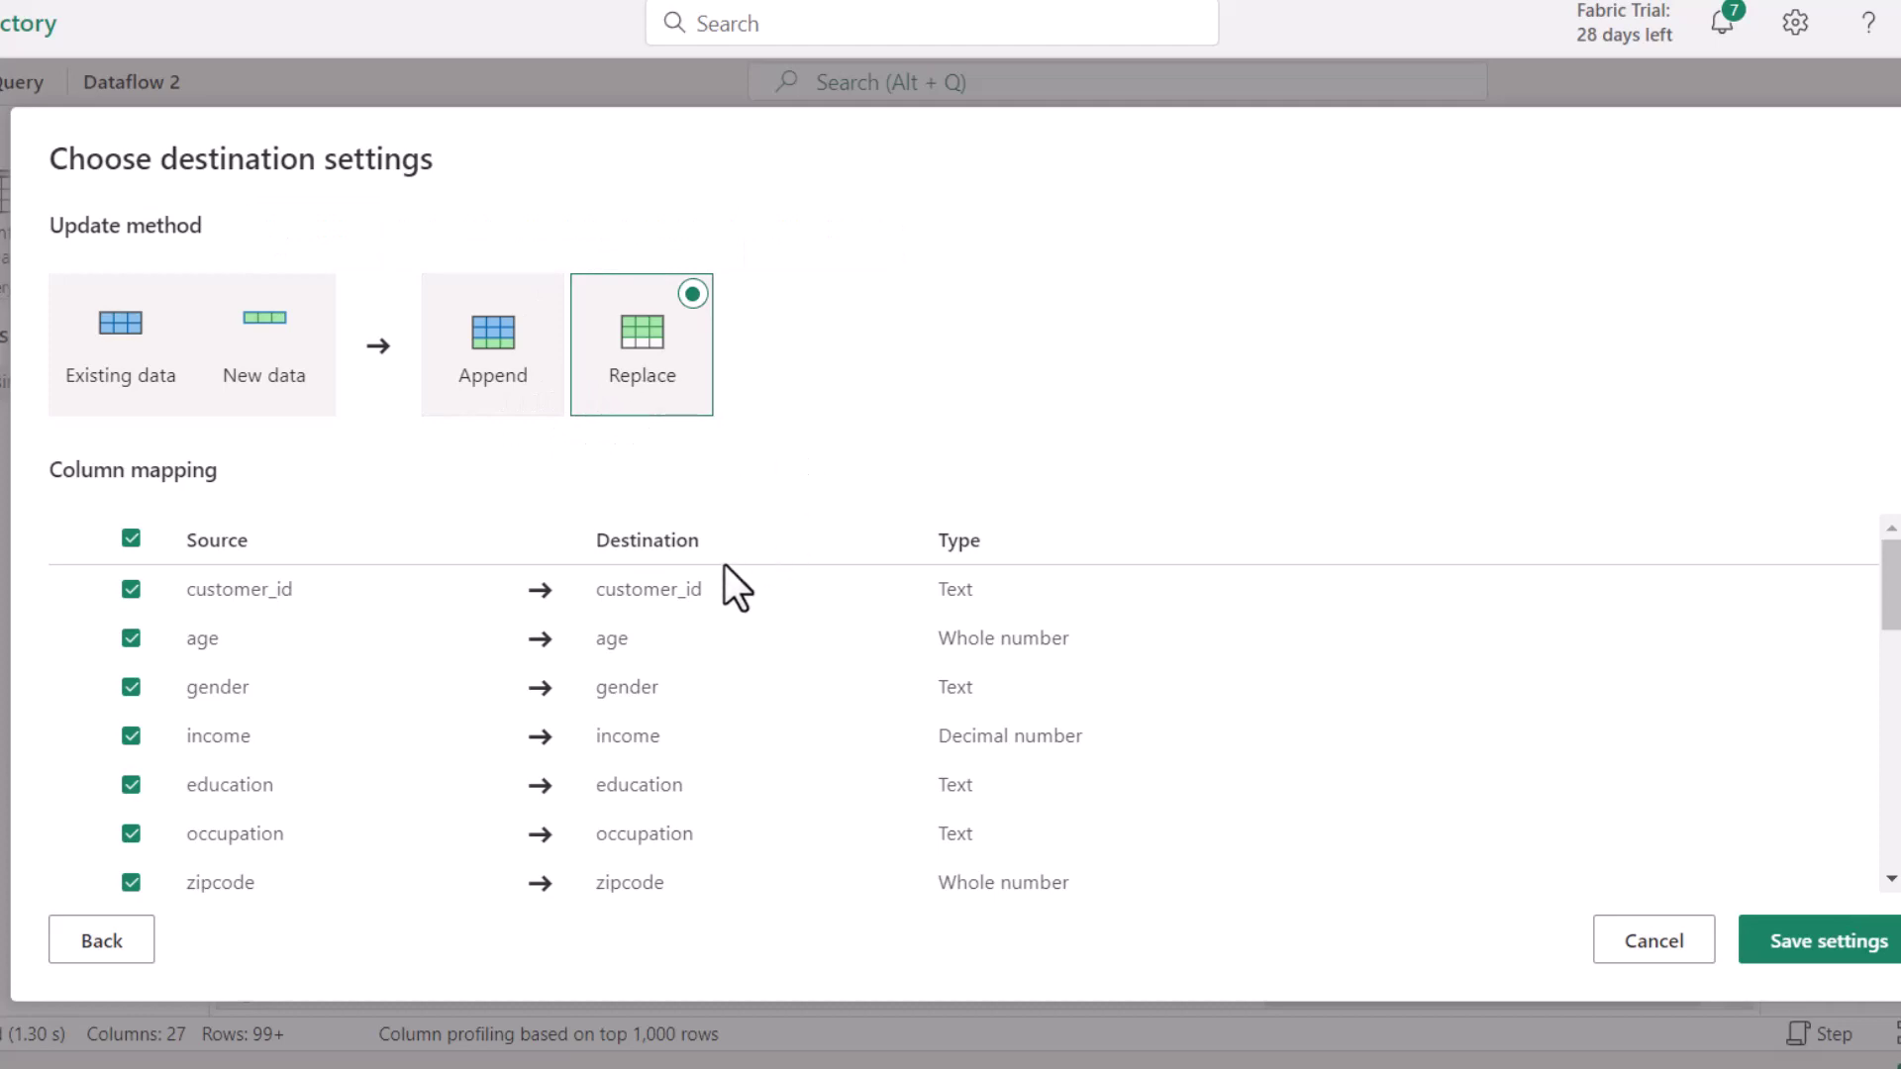
# Review the Replace update method and the column mapping with all columns checked.
pyautogui.scroll(-6, 674, 634)
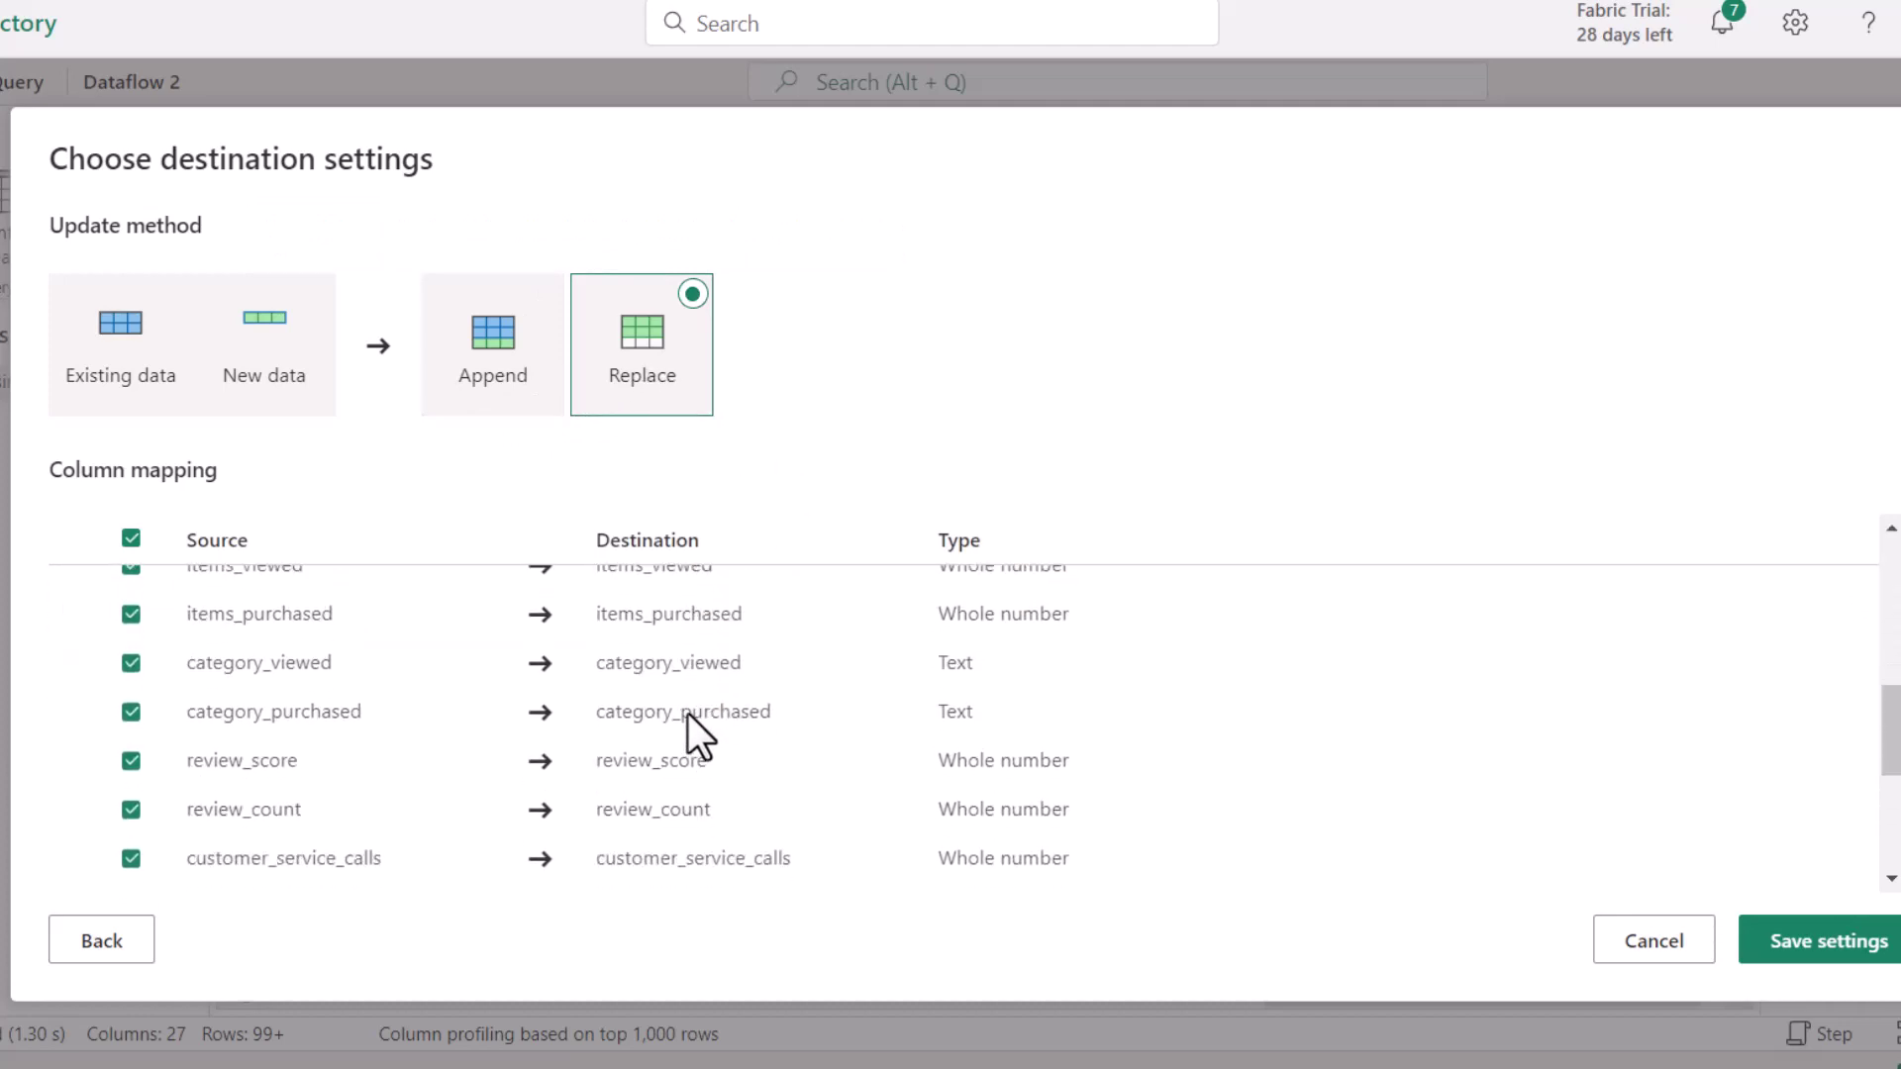
pyautogui.scroll(-5, 683, 715)
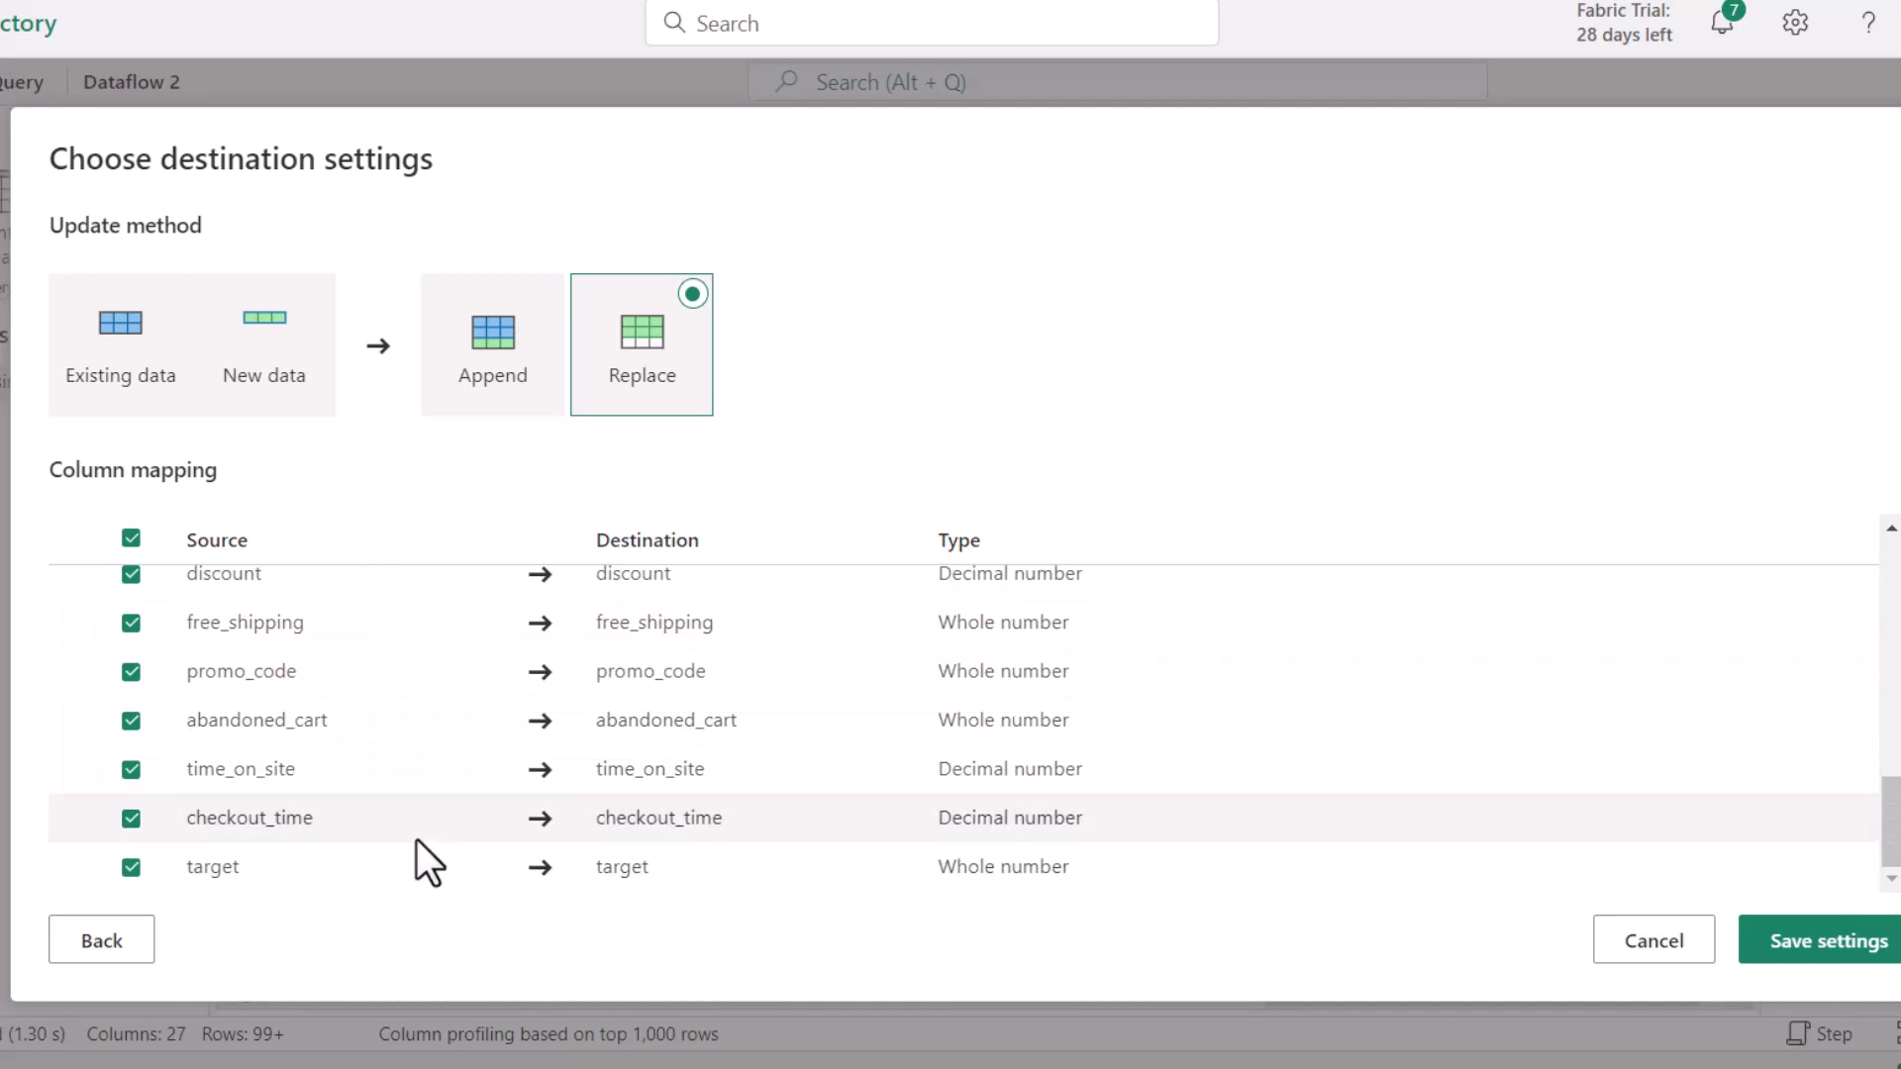
pyautogui.scroll(1, 417, 839)
pyautogui.scroll(10, 418, 839)
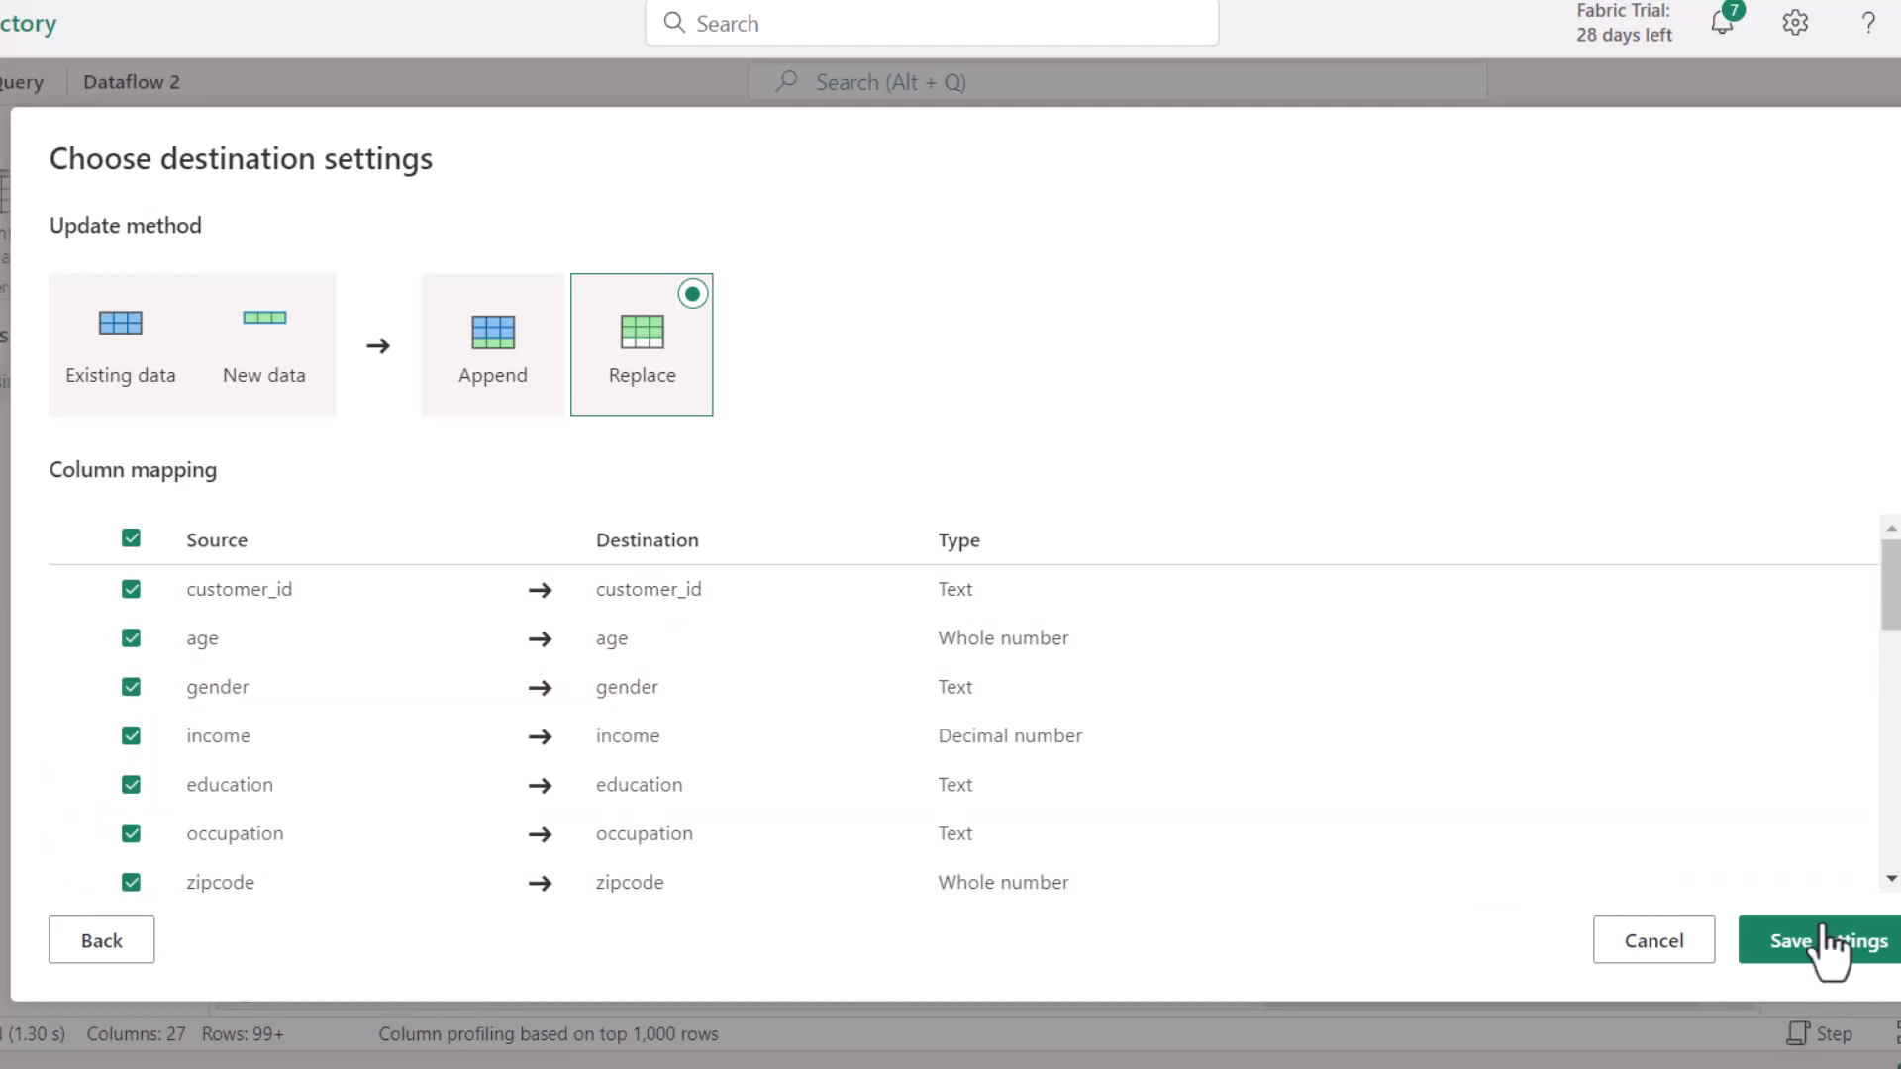
# Save the lakehouse destination settings and publish Dataflow 2 to Learning Fabric.
pyautogui.click(1852, 946)
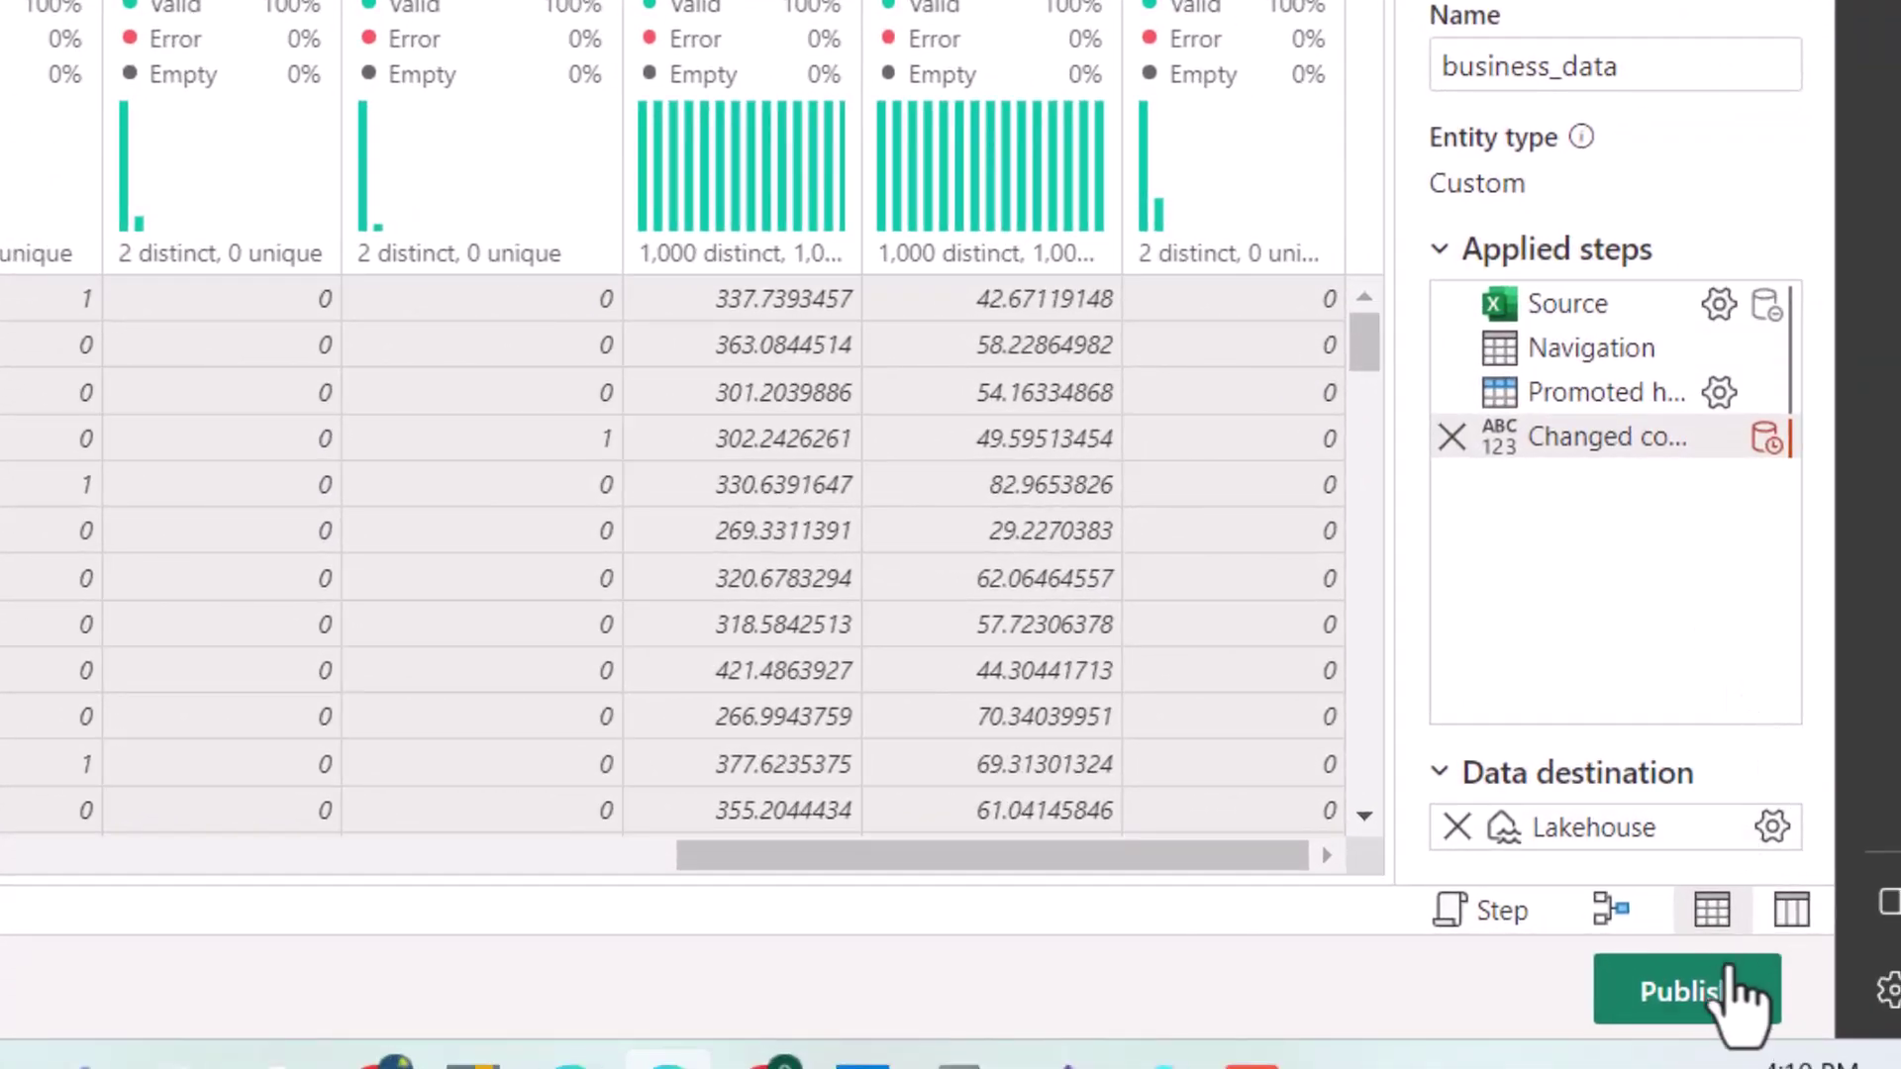
pyautogui.click(1695, 990)
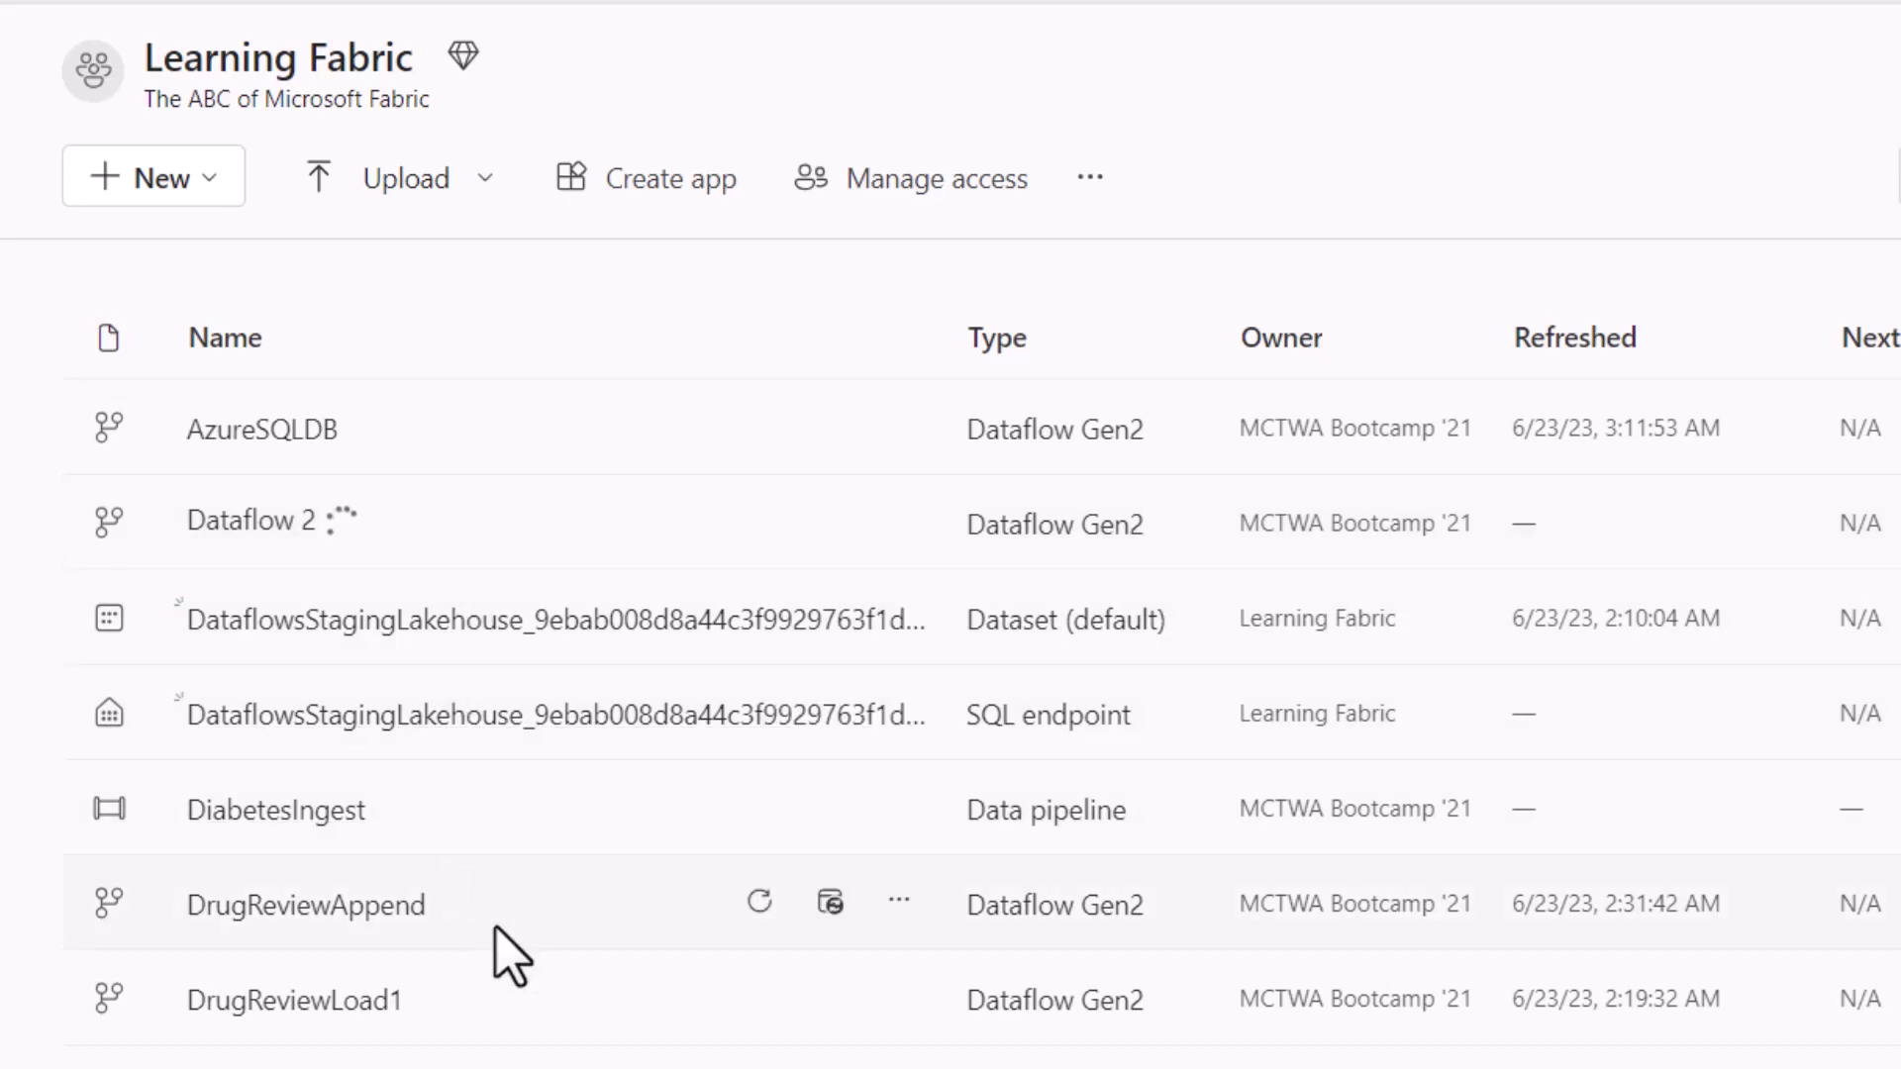
pyautogui.scroll(-1, 513, 956)
pyautogui.scroll(1, 597, 889)
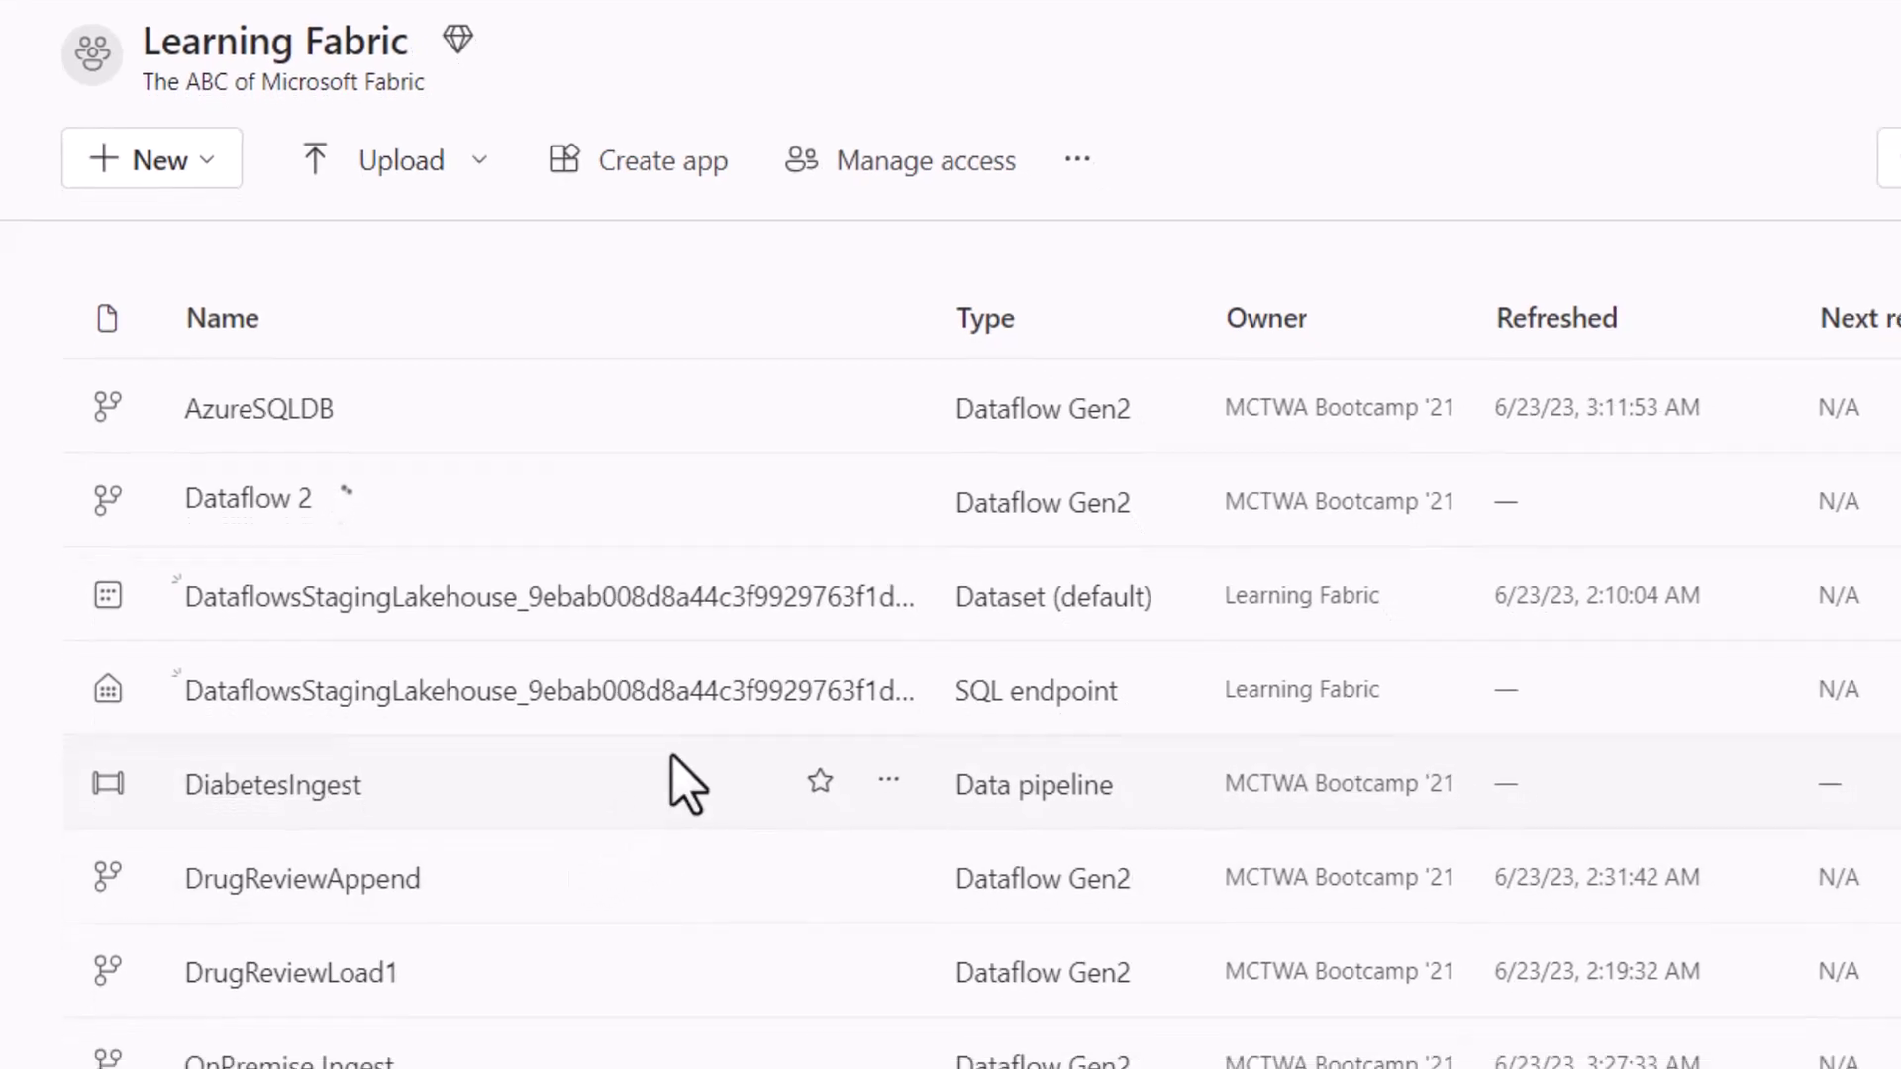
pyautogui.scroll(-1, 495, 872)
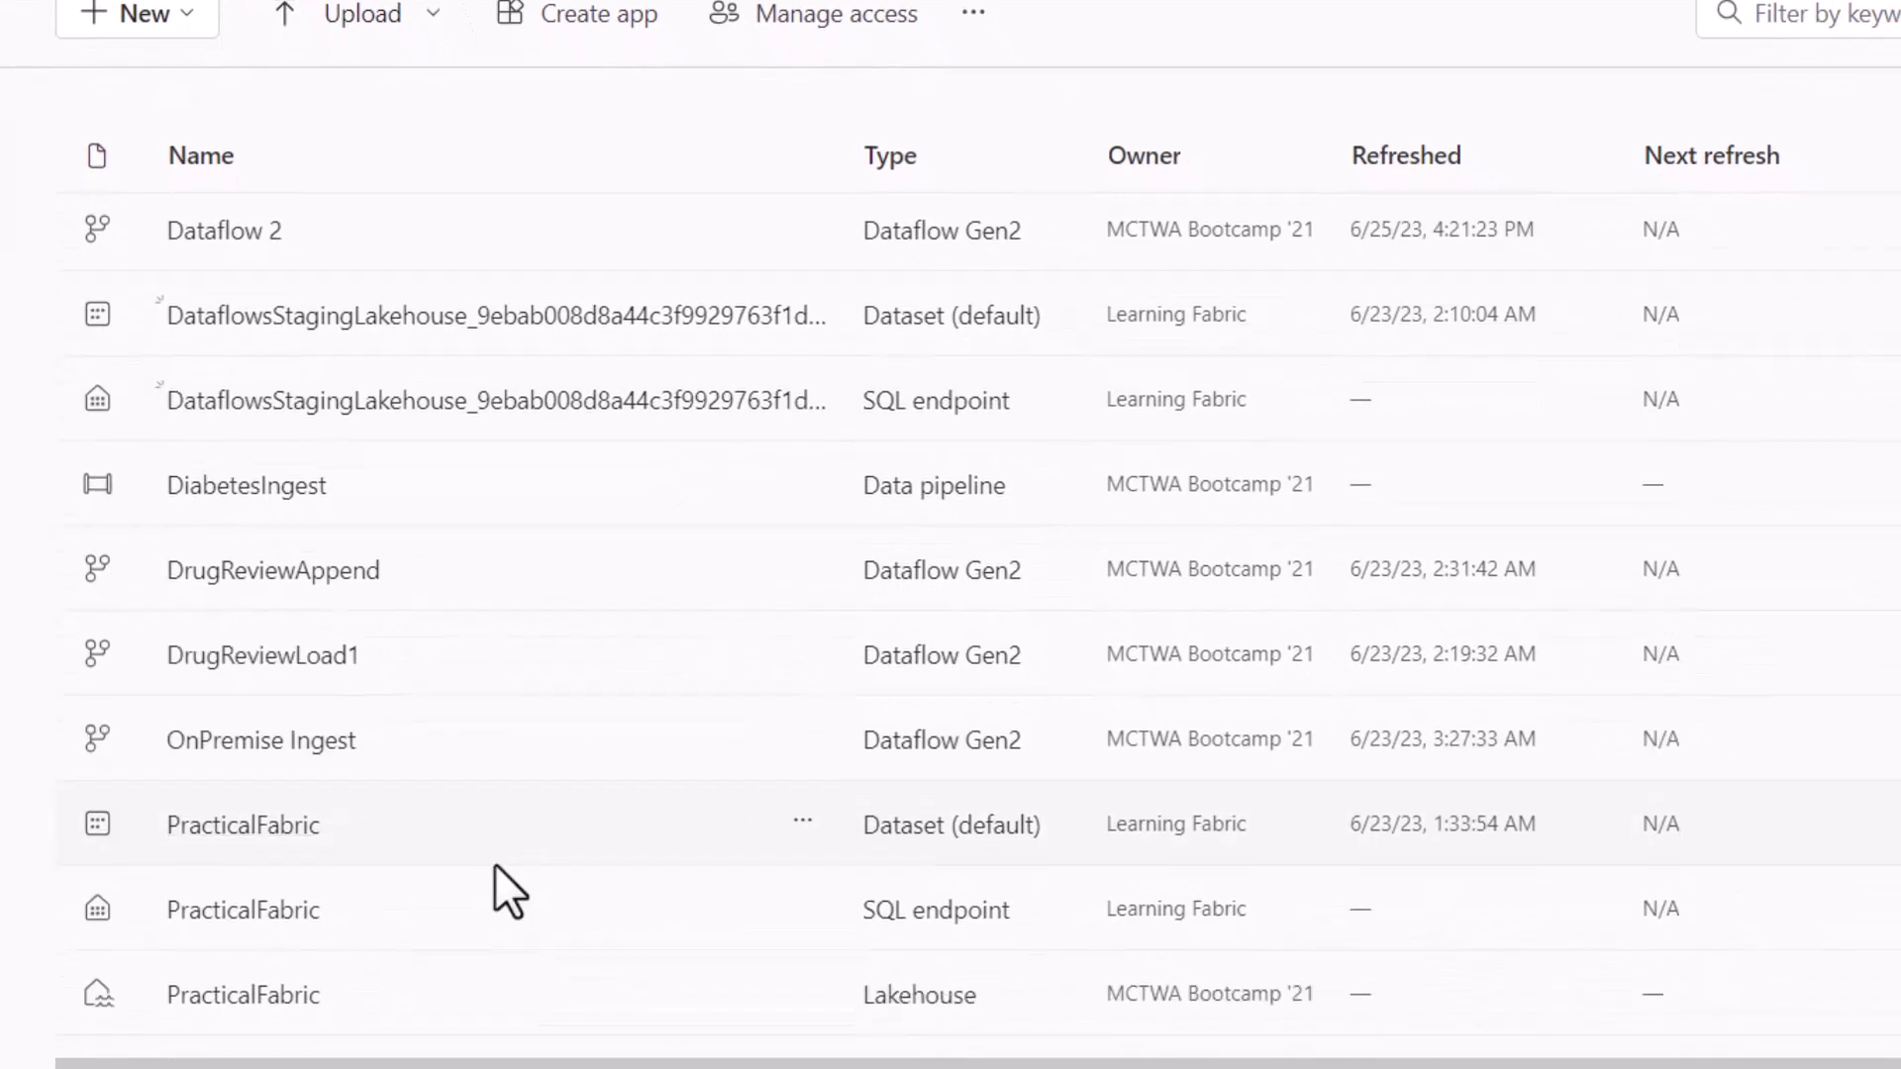
# Open the PracticalFabric lakehouse in its SQL endpoint view.
pyautogui.click(252, 995)
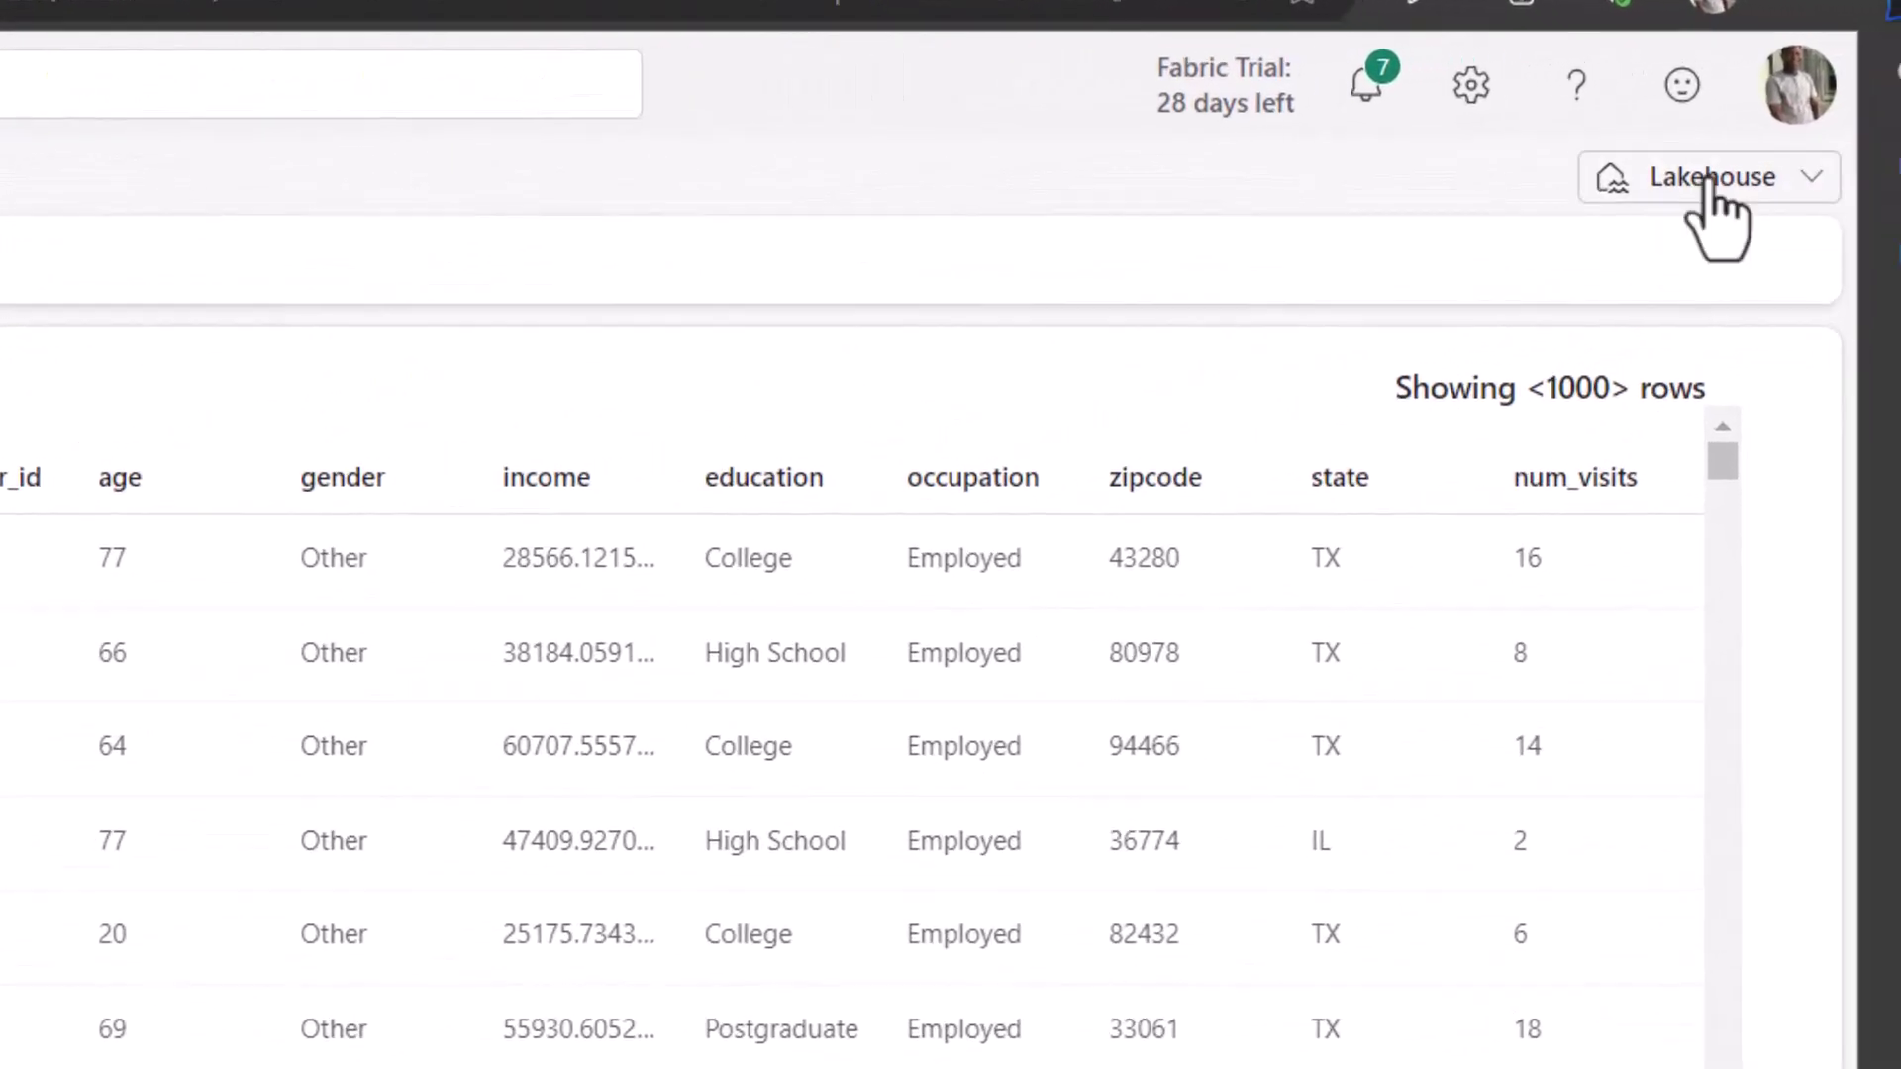
pyautogui.click(1710, 181)
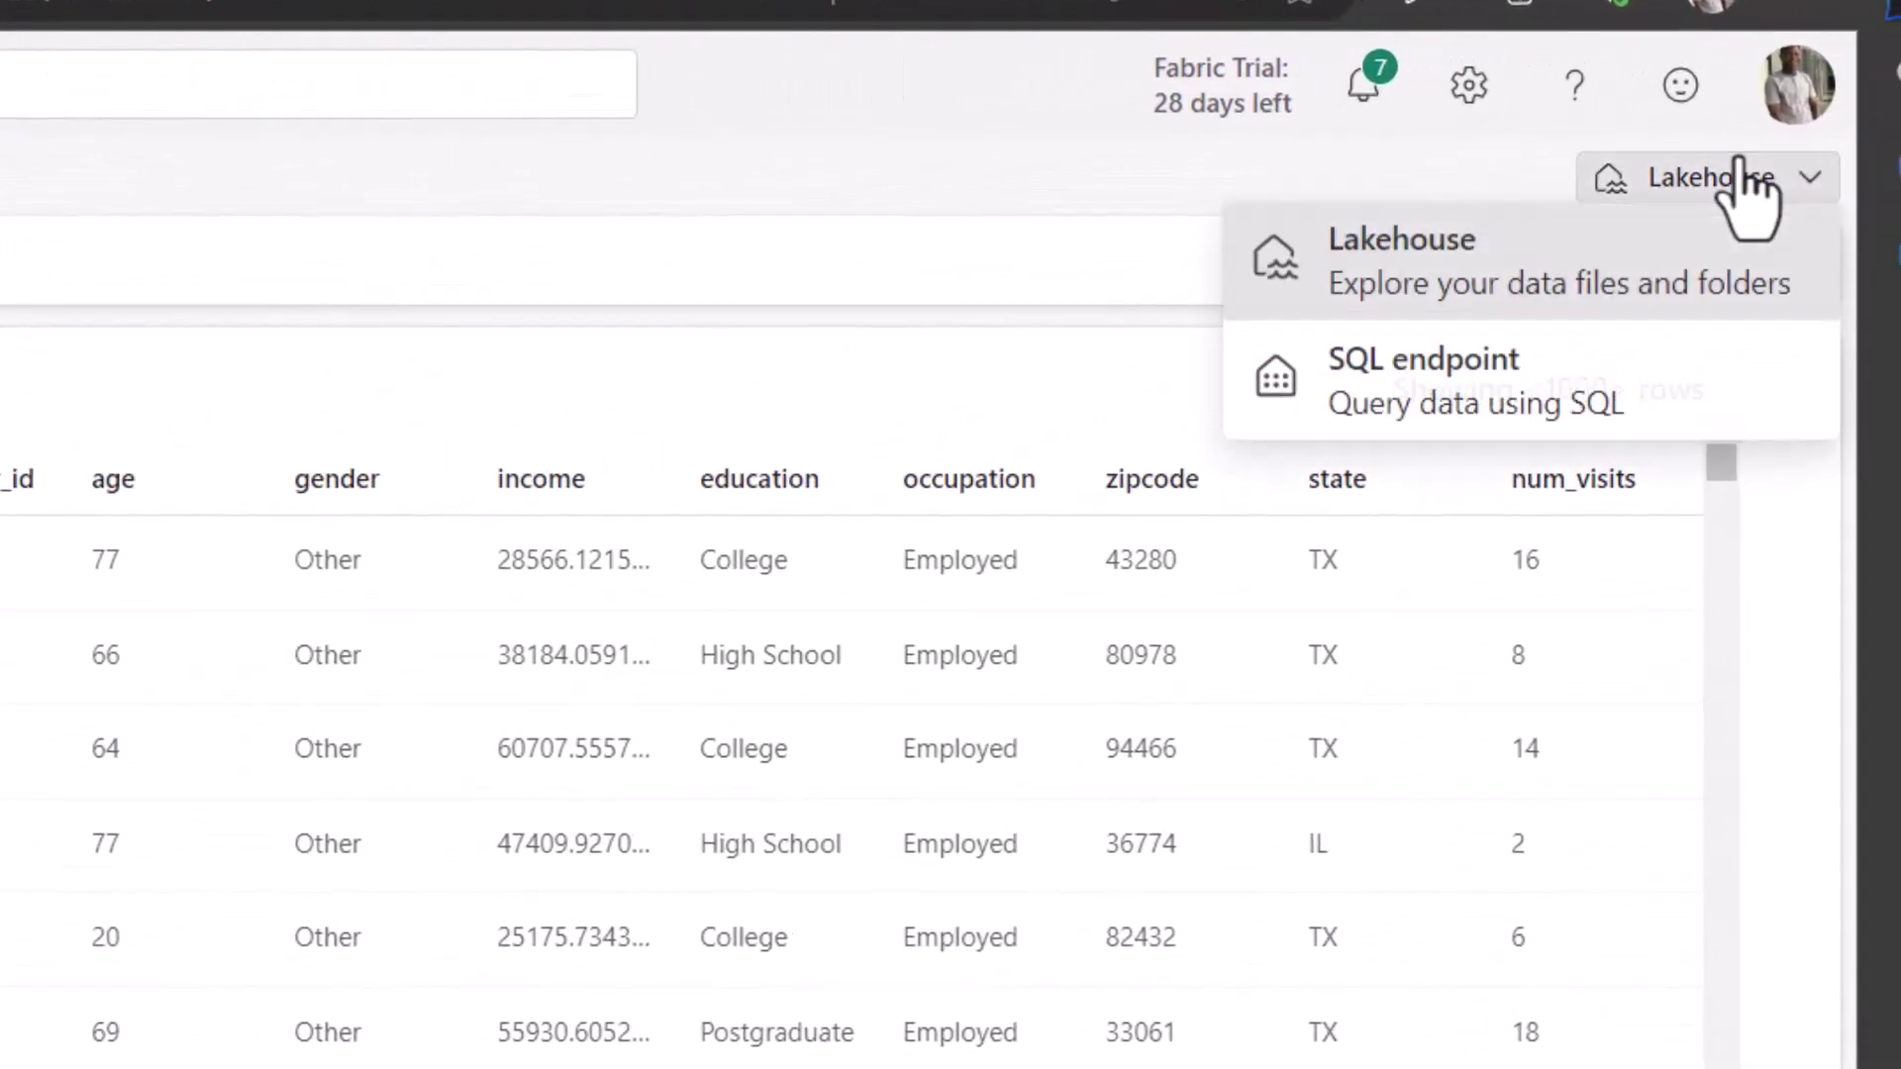
pyautogui.click(1398, 440)
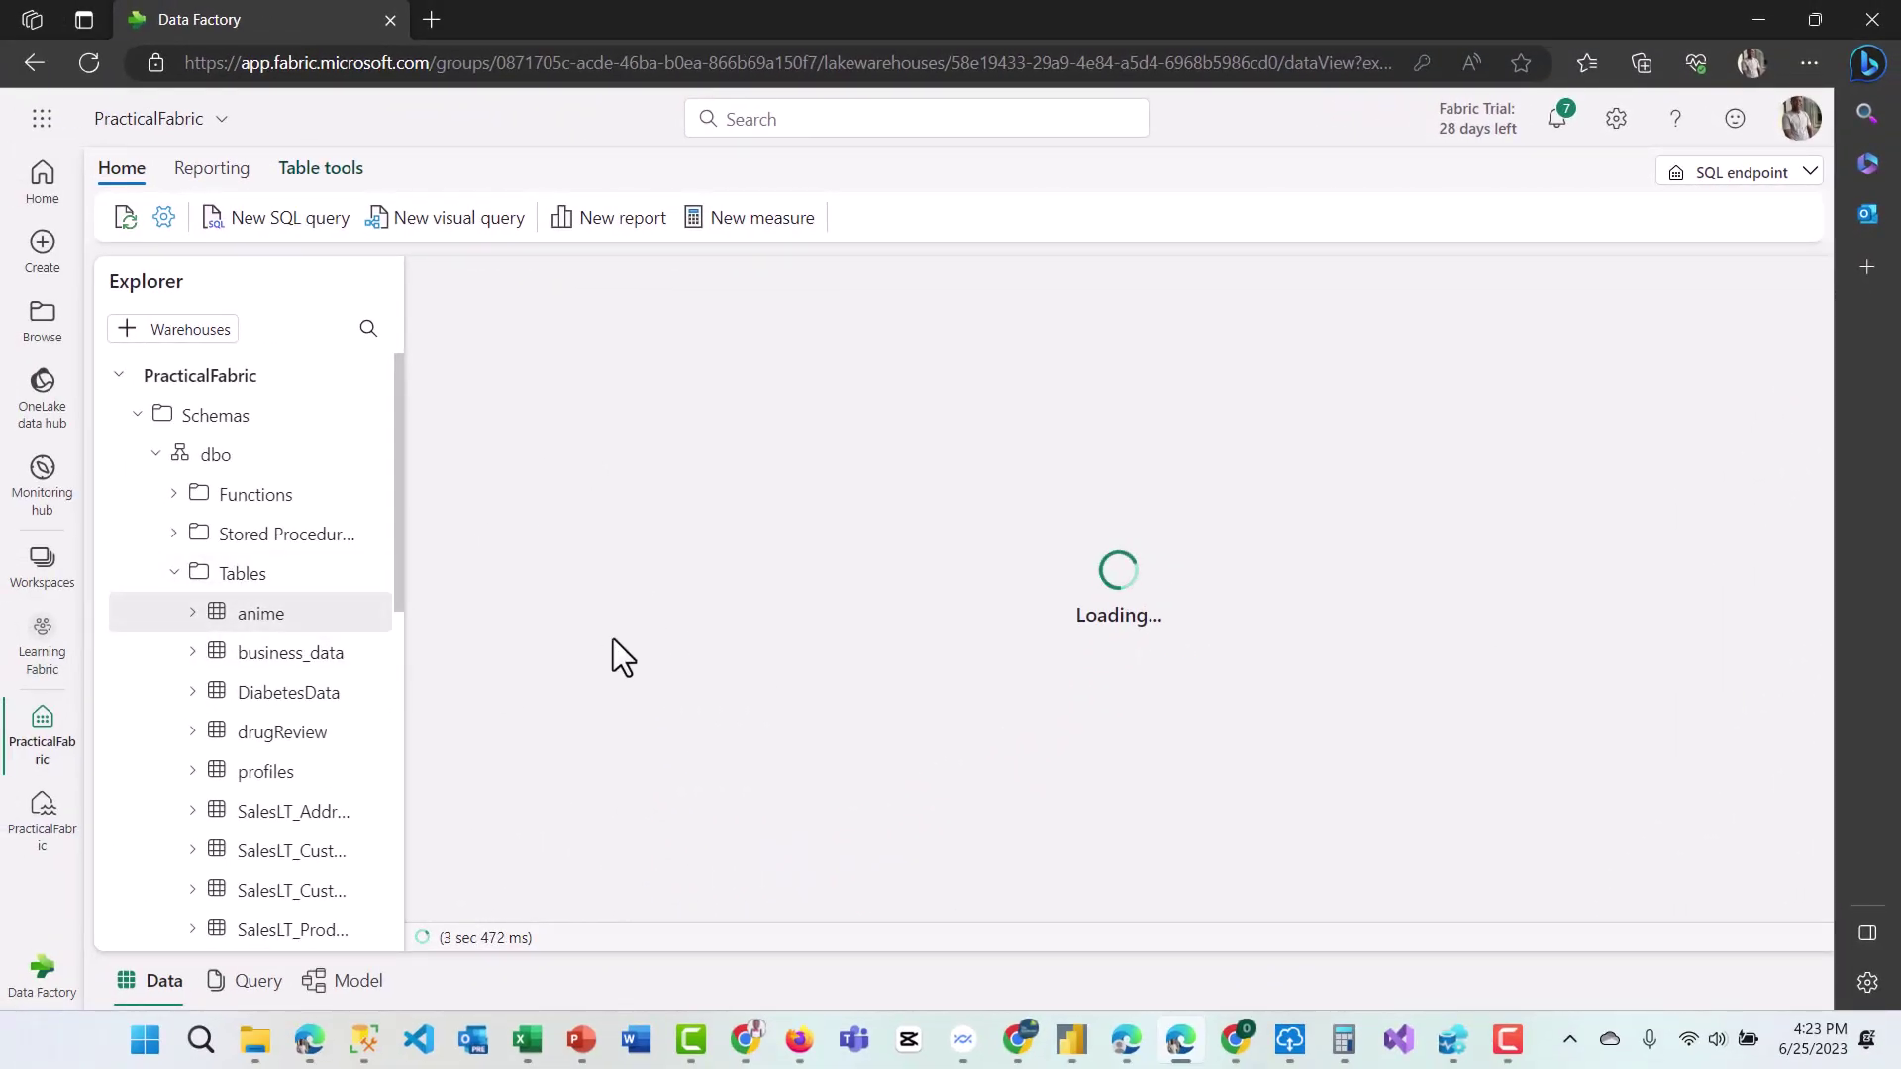
# Start a new SELECT TOP 100 SQL query on the business_data table.
pyautogui.rightClick(378, 656)
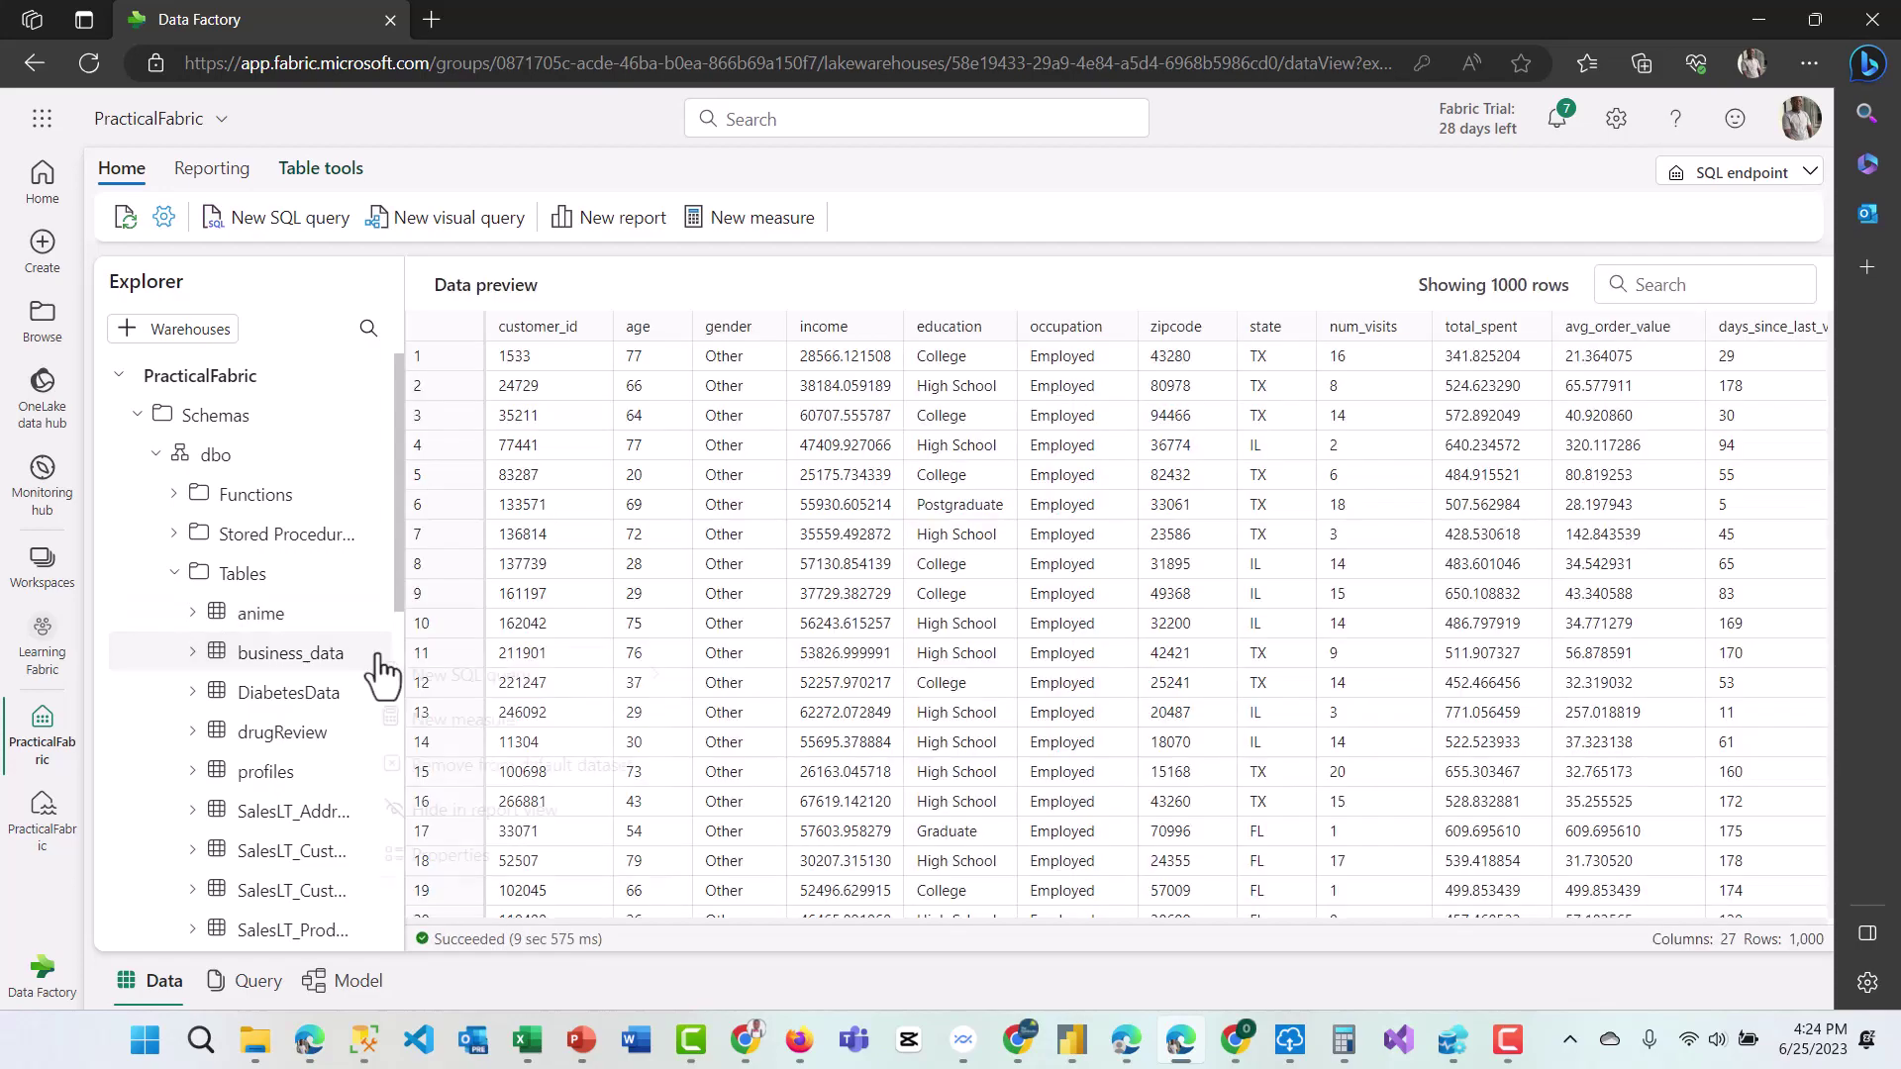
pyautogui.moveTo(386, 671)
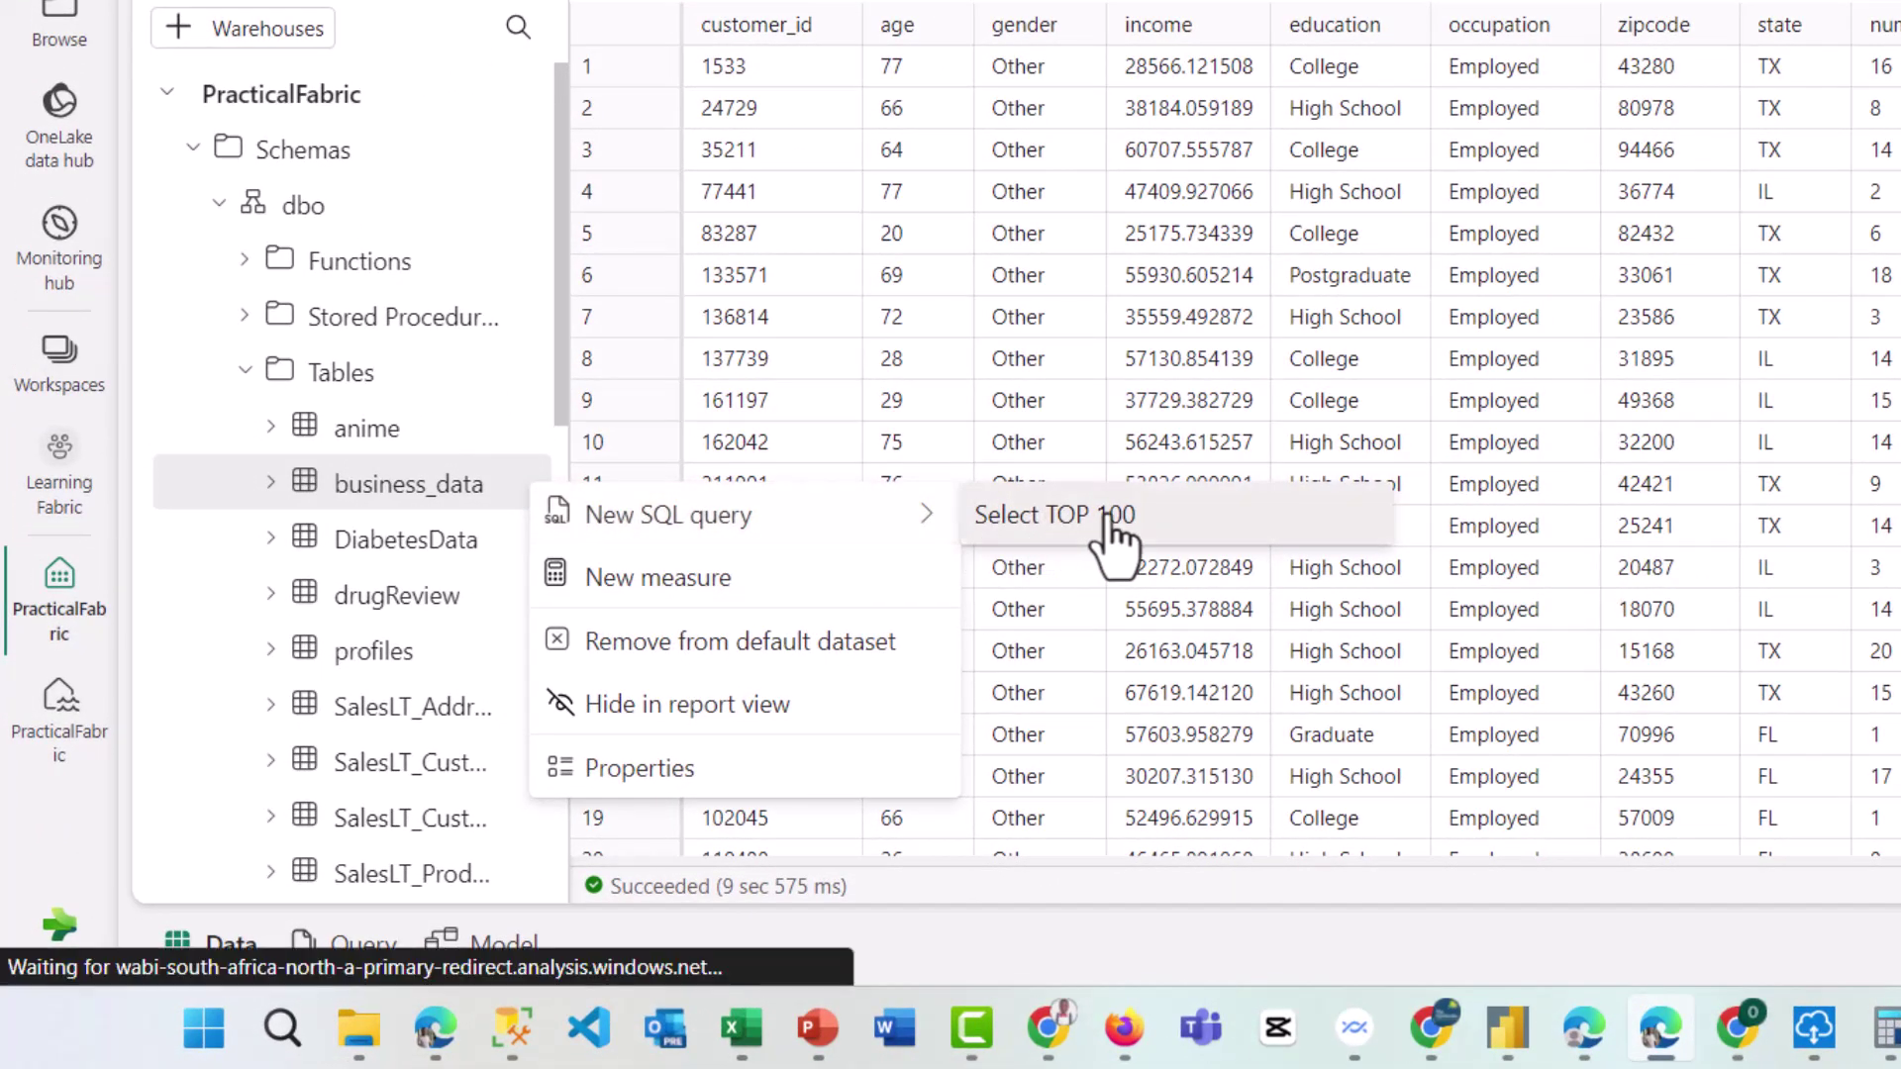
pyautogui.click(1109, 515)
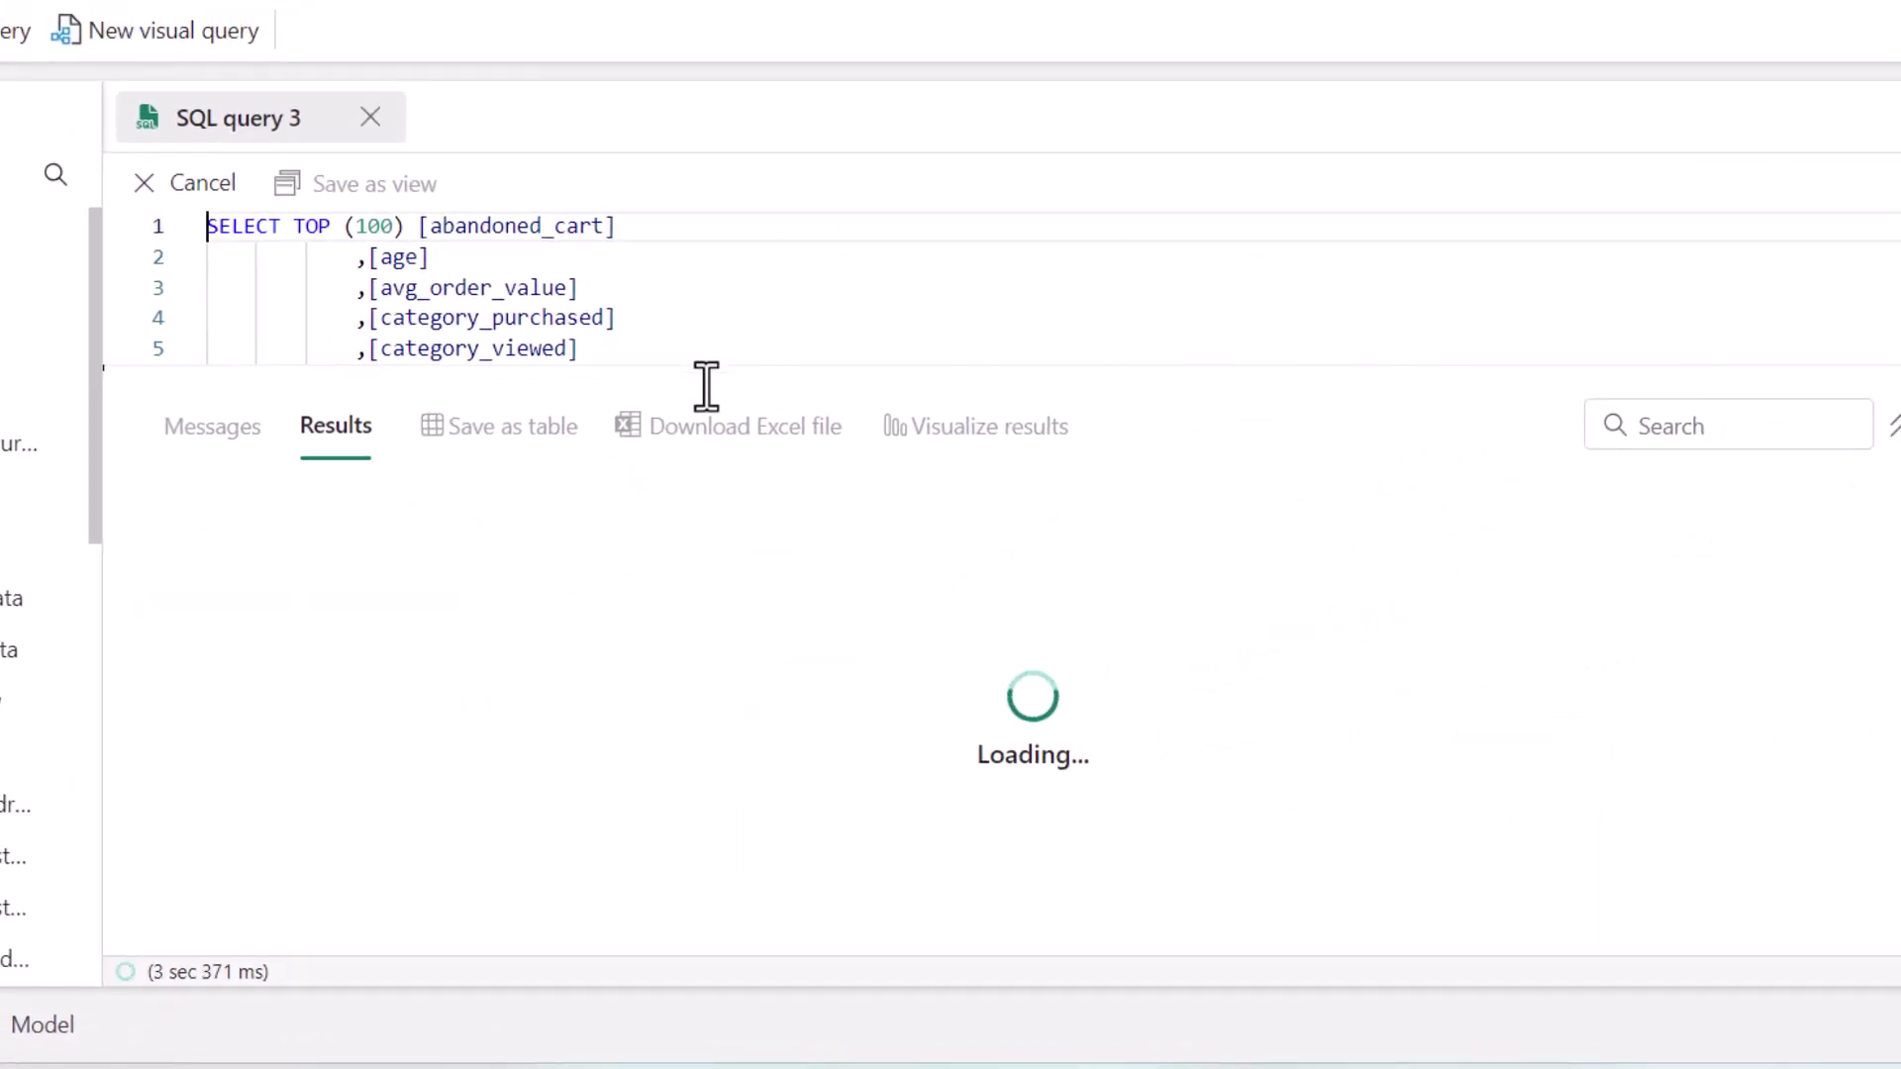
pyautogui.moveTo(709, 368); pyautogui.dragTo(763, 870)
pyautogui.scroll(-2, 725, 671)
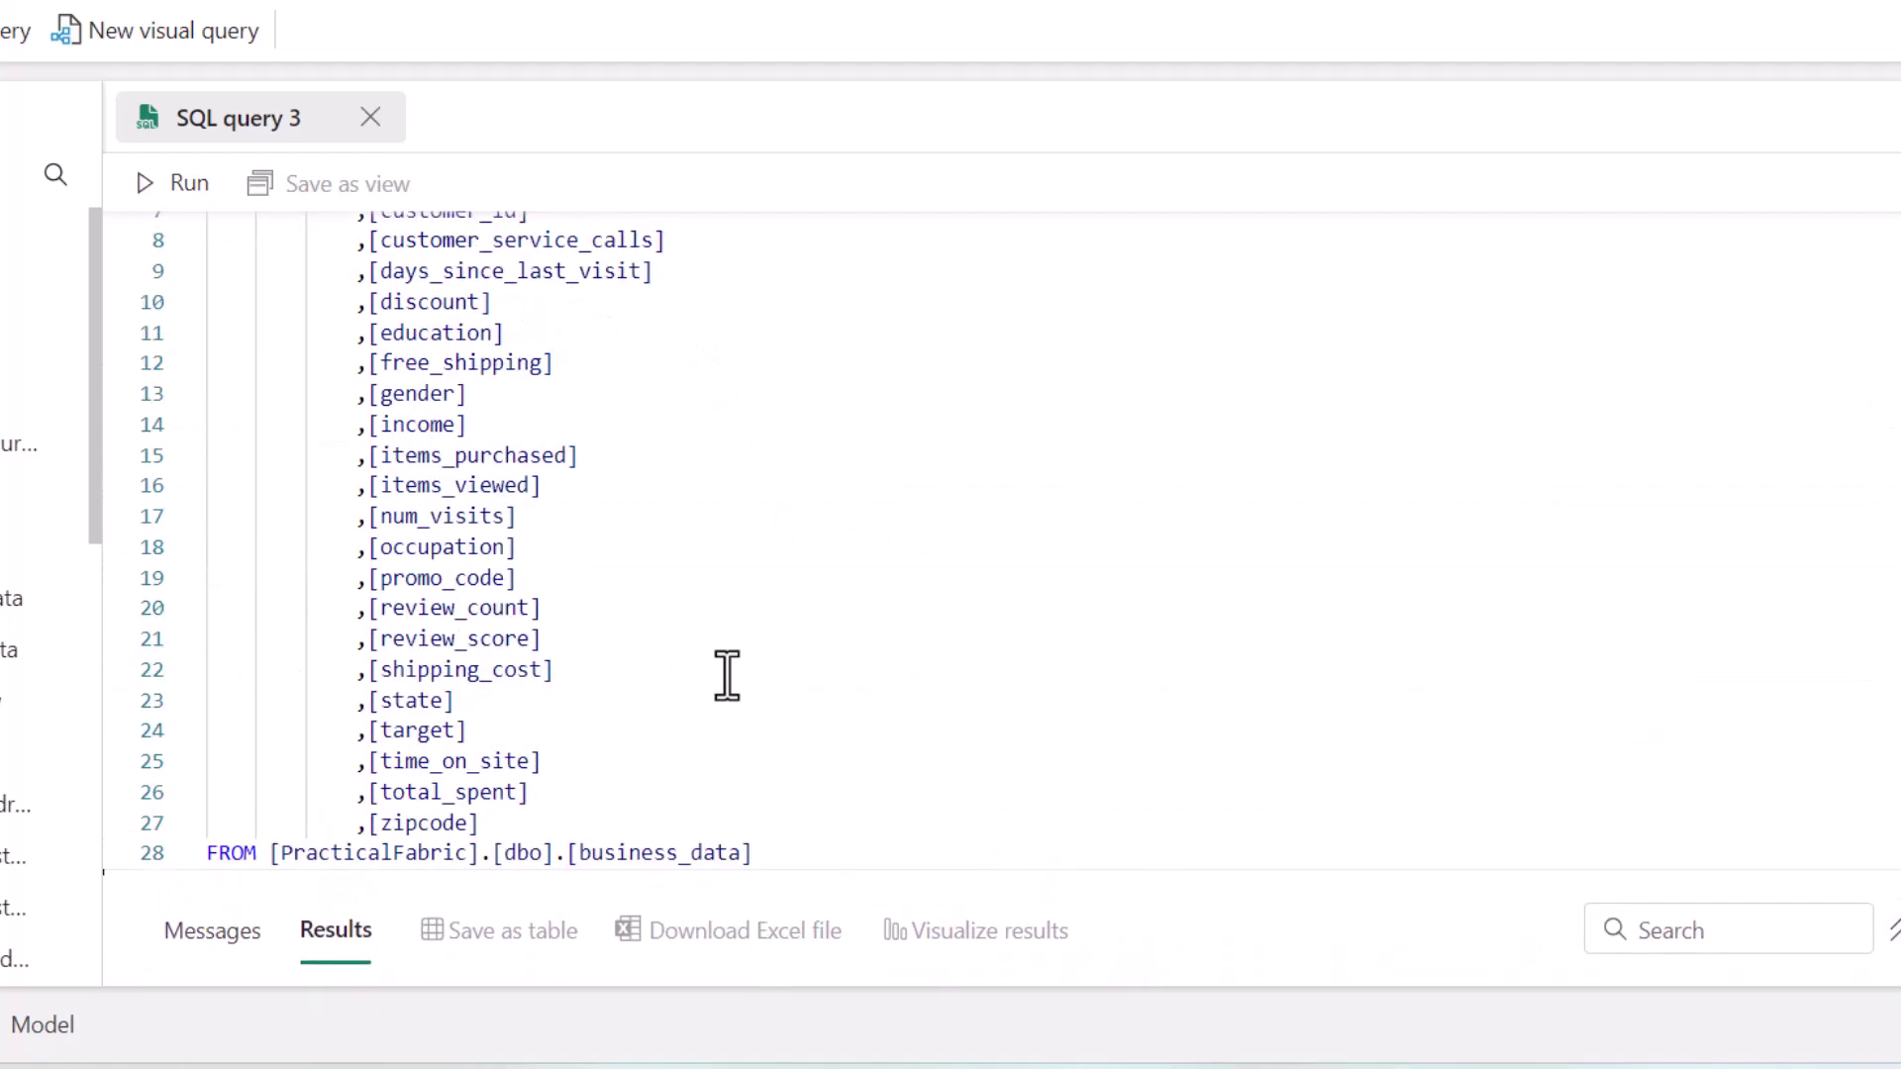
# Replace the column list with count(*) and run it, returning 300000 rows.
pyautogui.click(525, 821)
pyautogui.moveTo(525, 821); pyautogui.dragTo(313, 240)
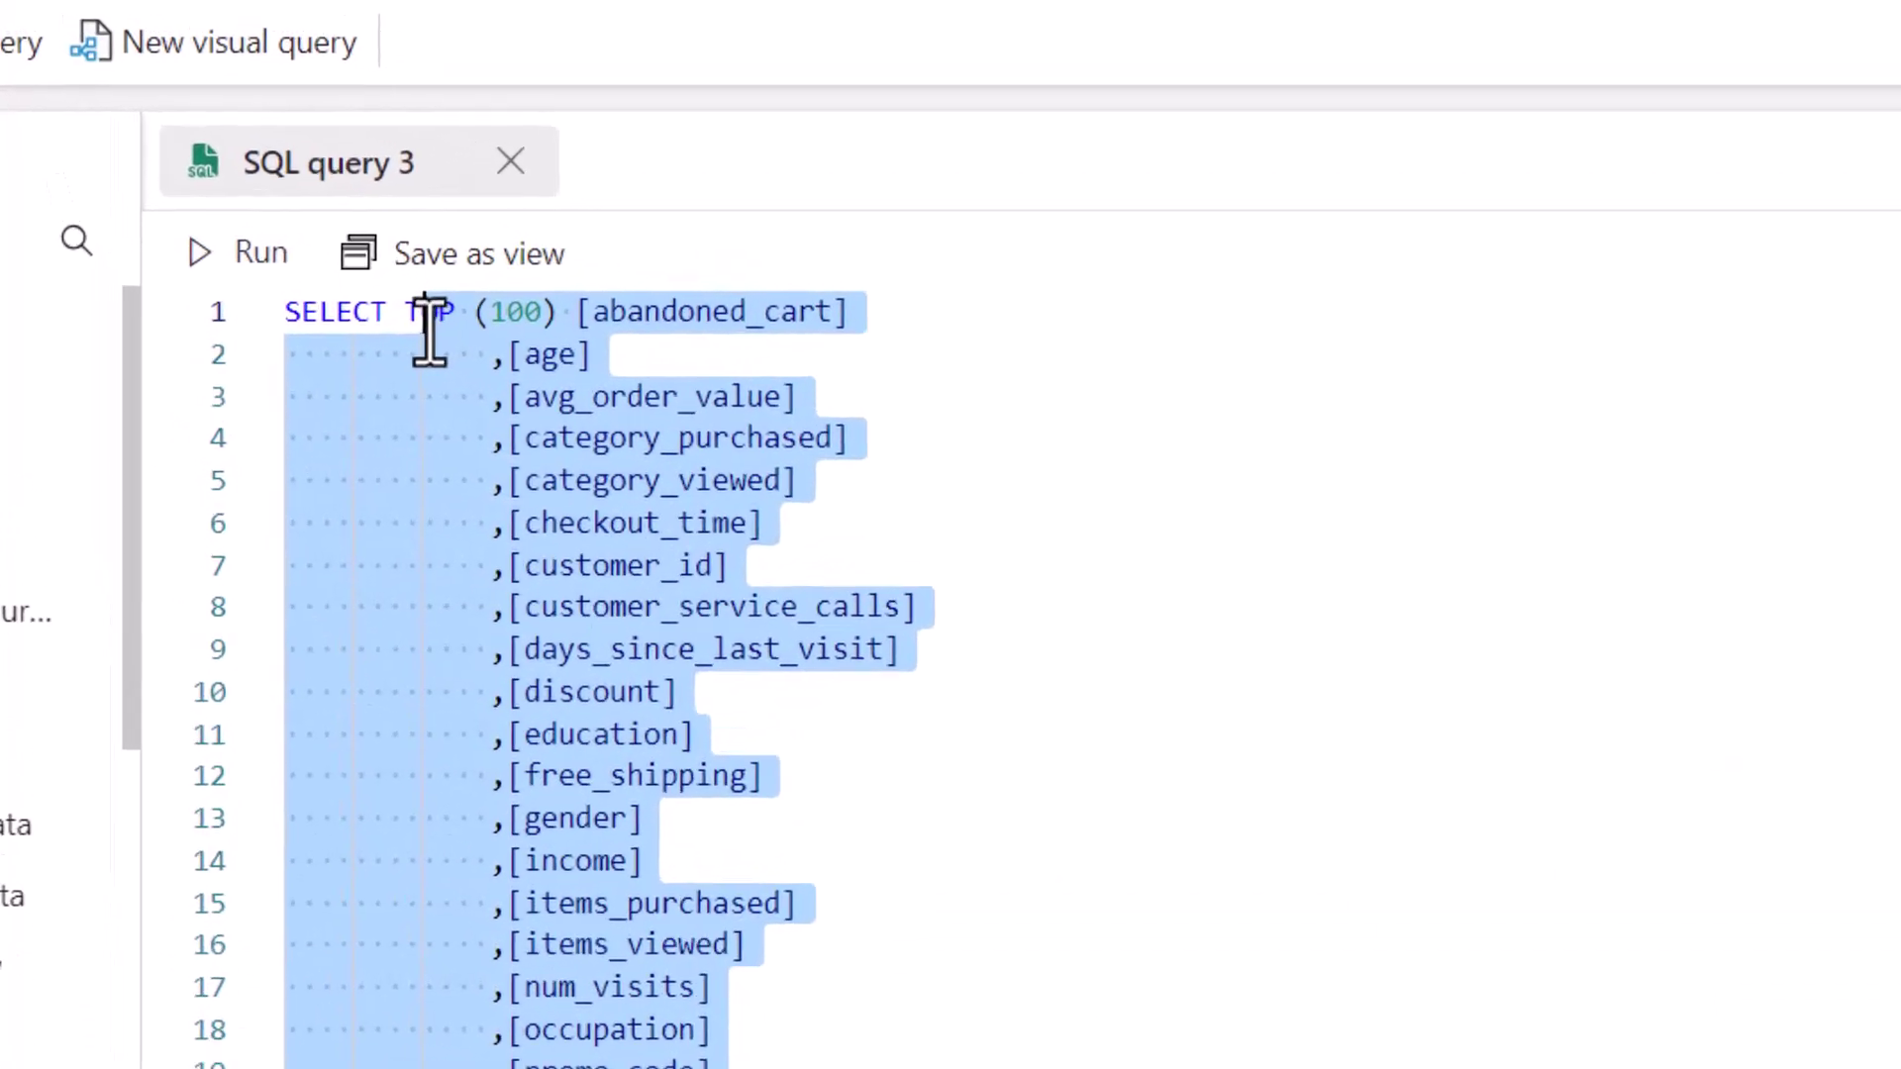
pyautogui.press('BackSpace')
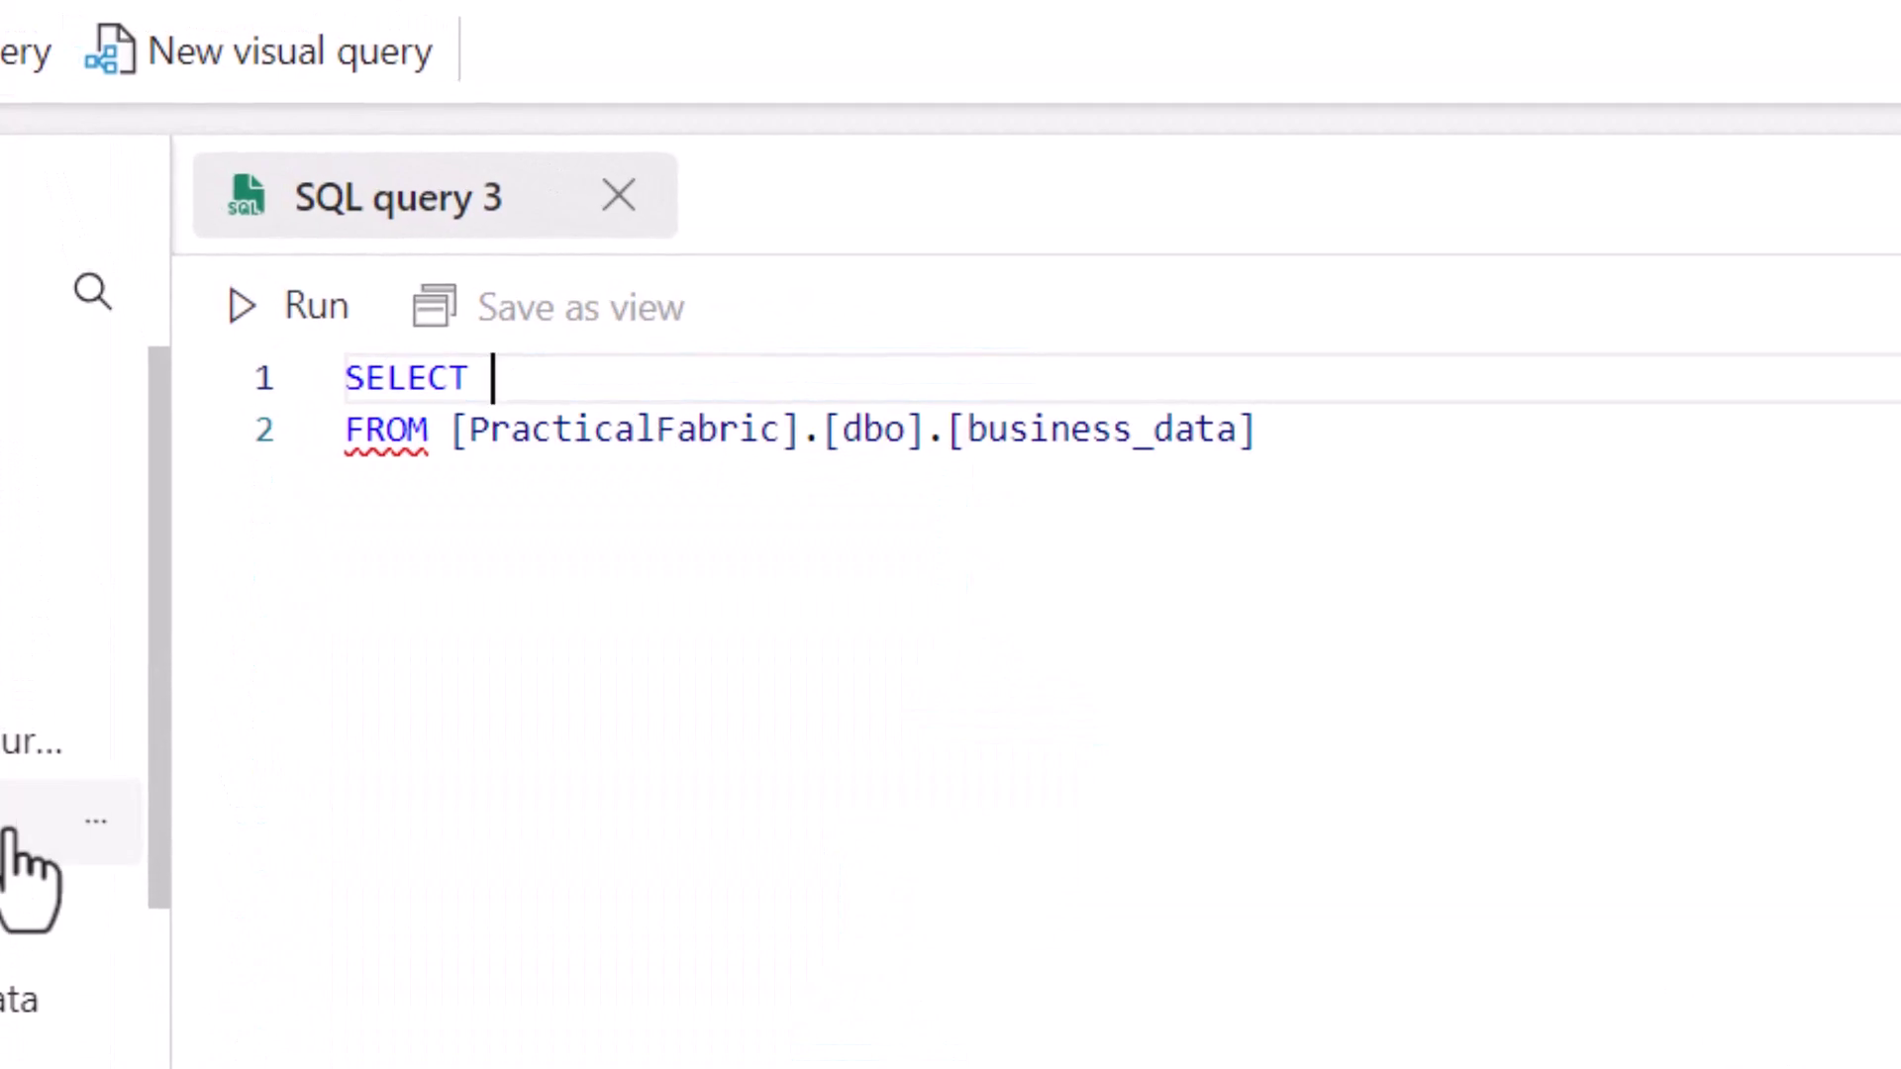
pyautogui.write('count')
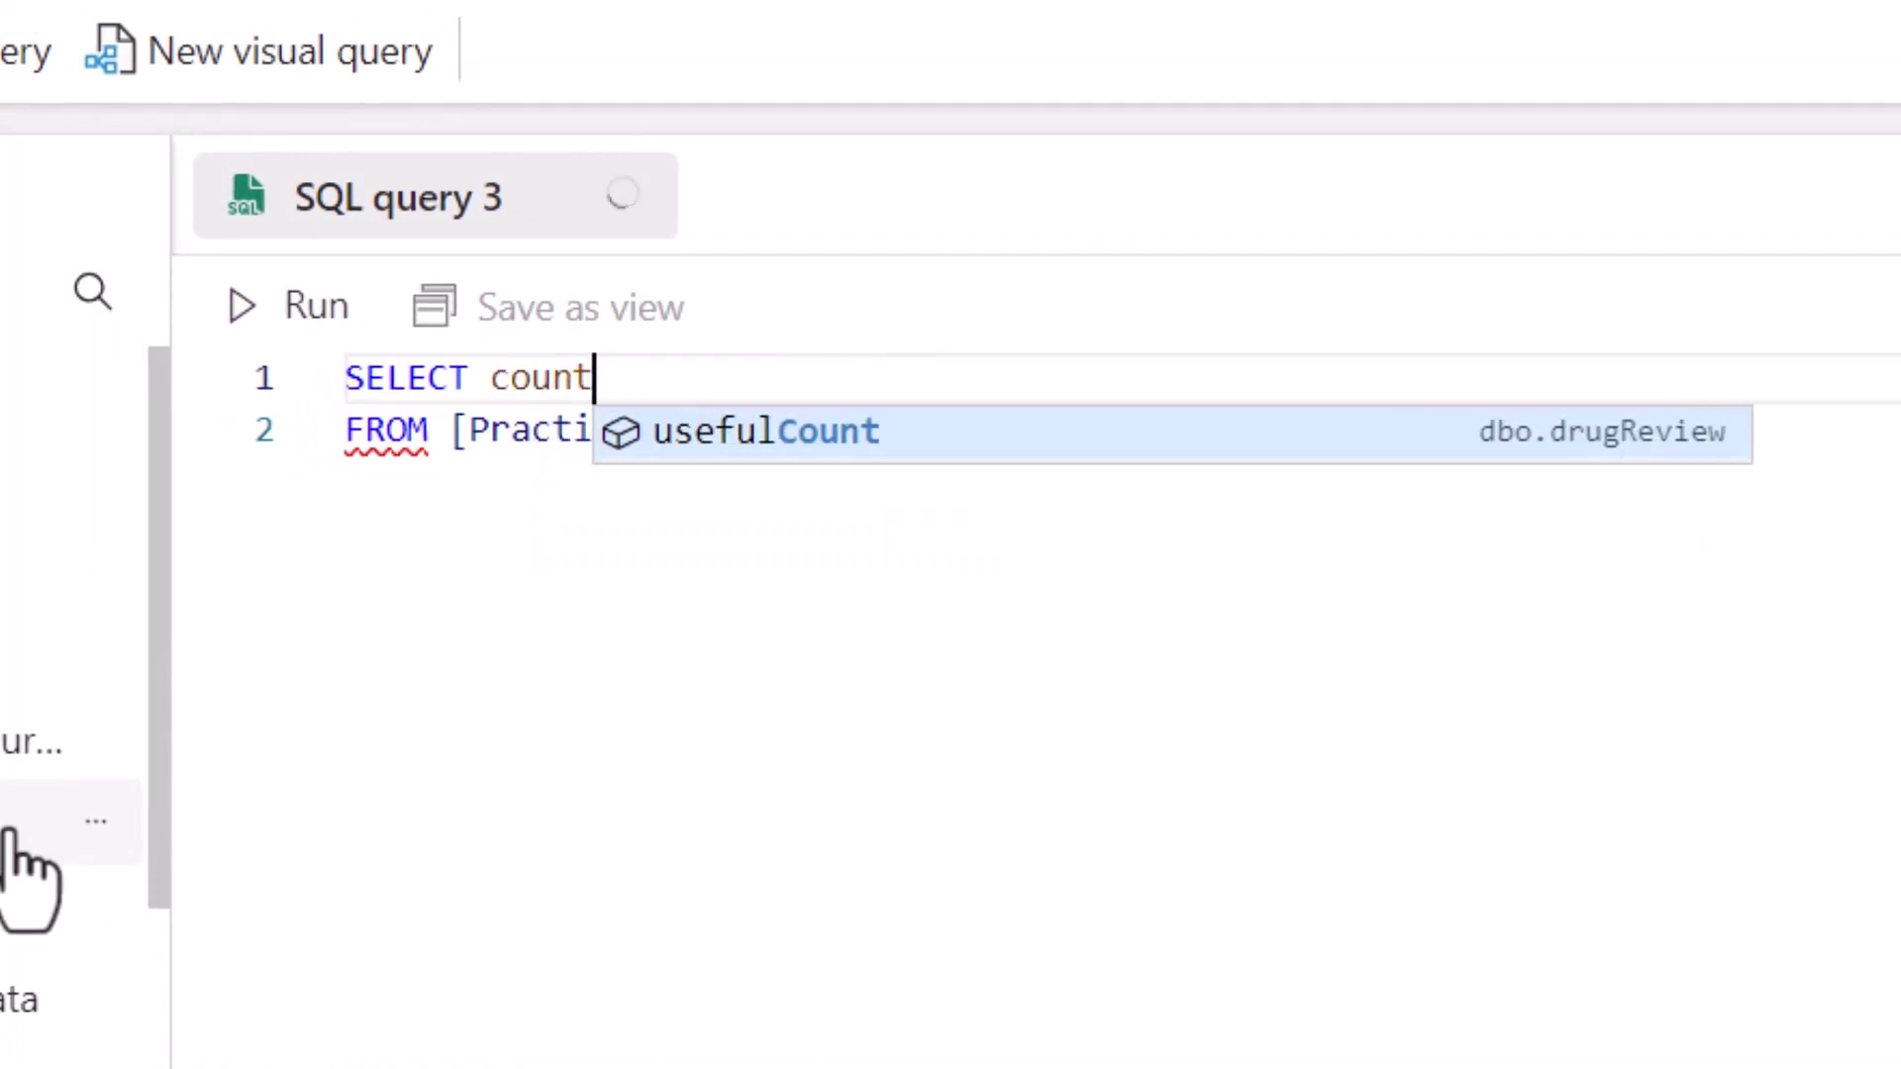
pyautogui.write('(*)')
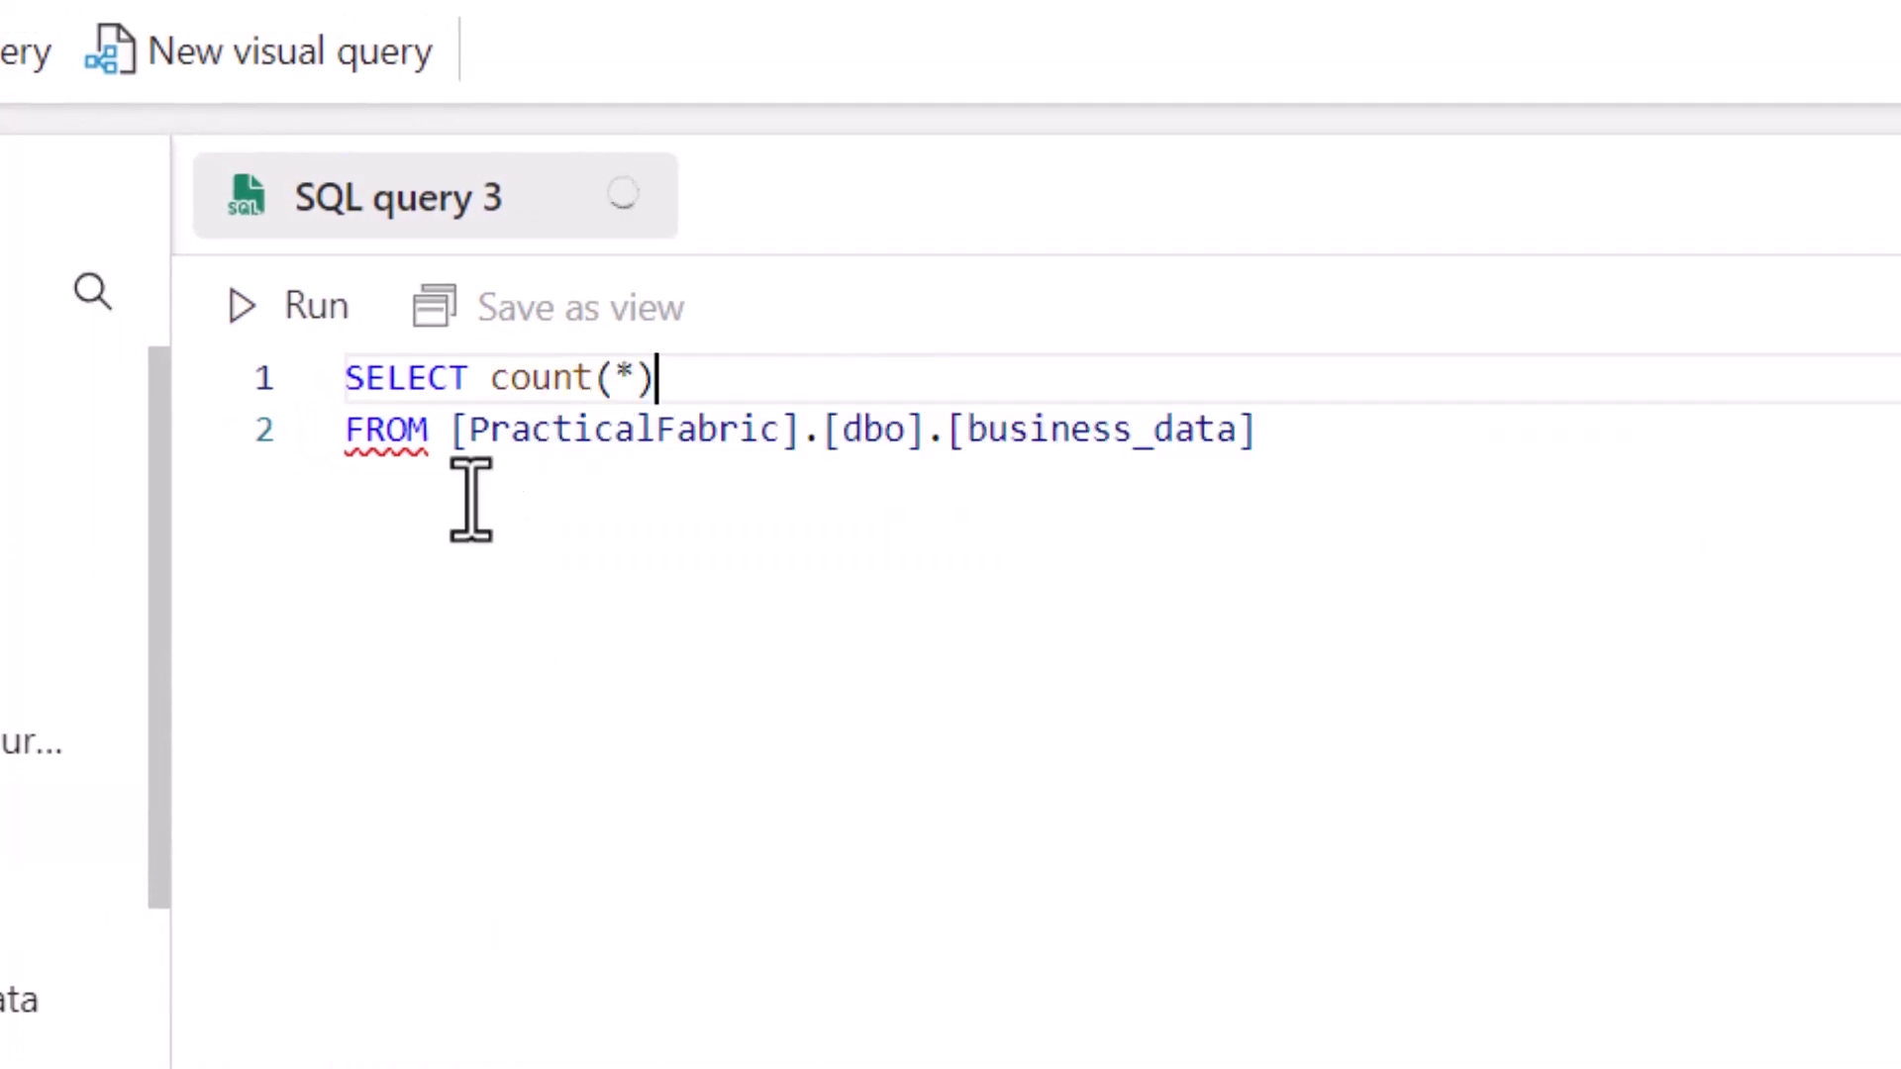
pyautogui.click(287, 306)
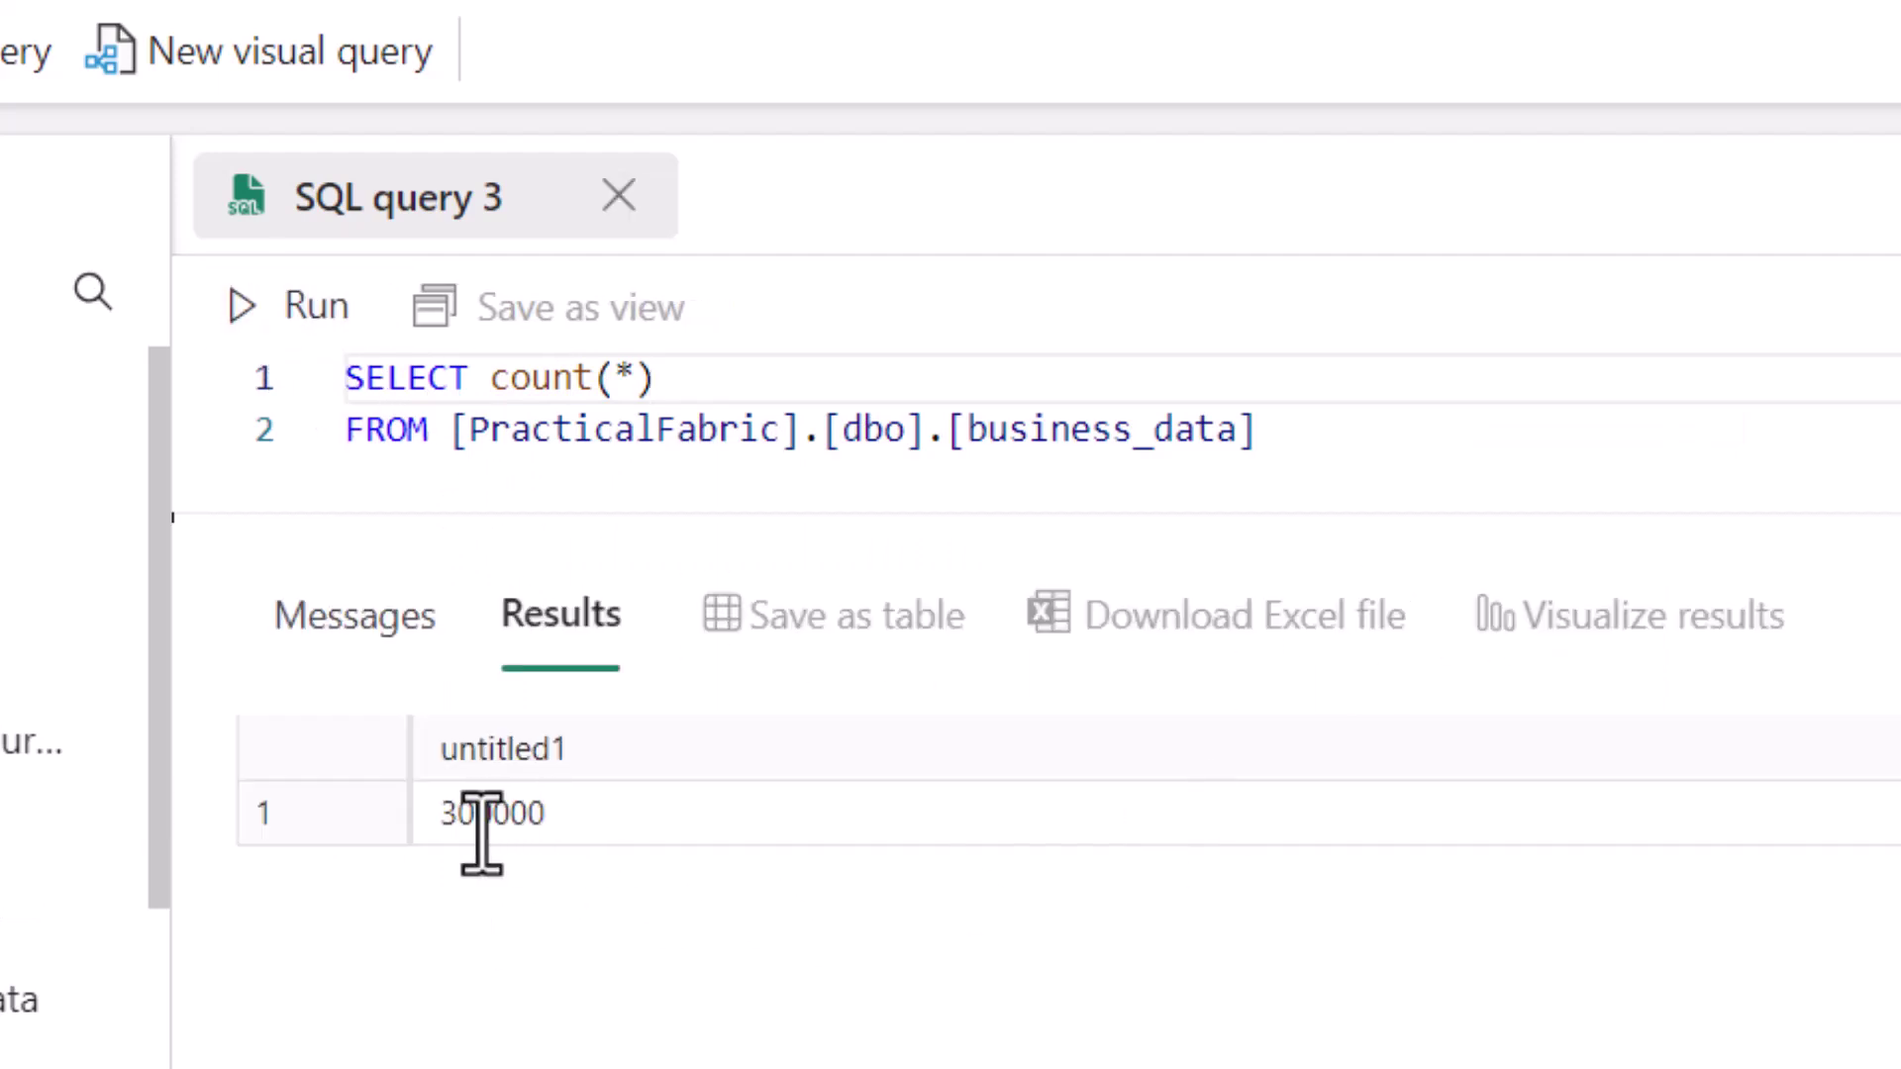
pyautogui.click(500, 819)
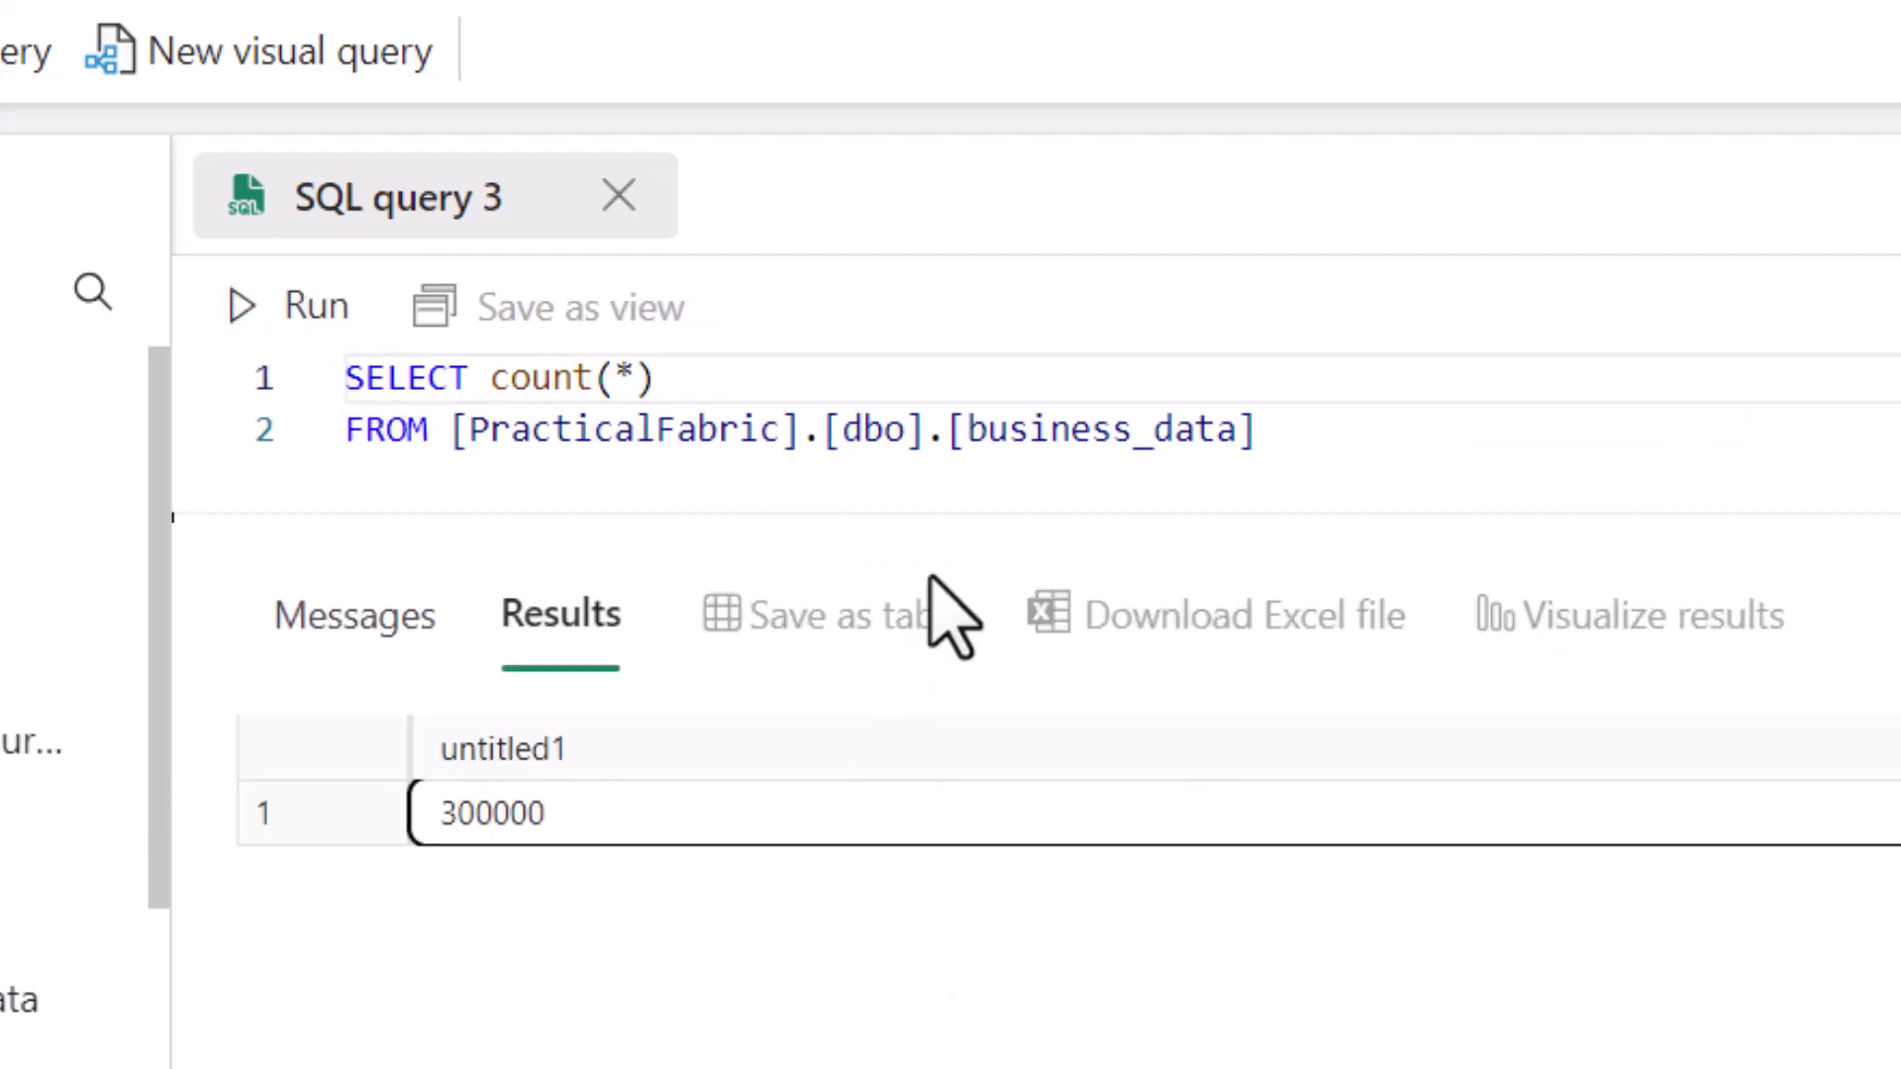
pyautogui.click(1598, 493)
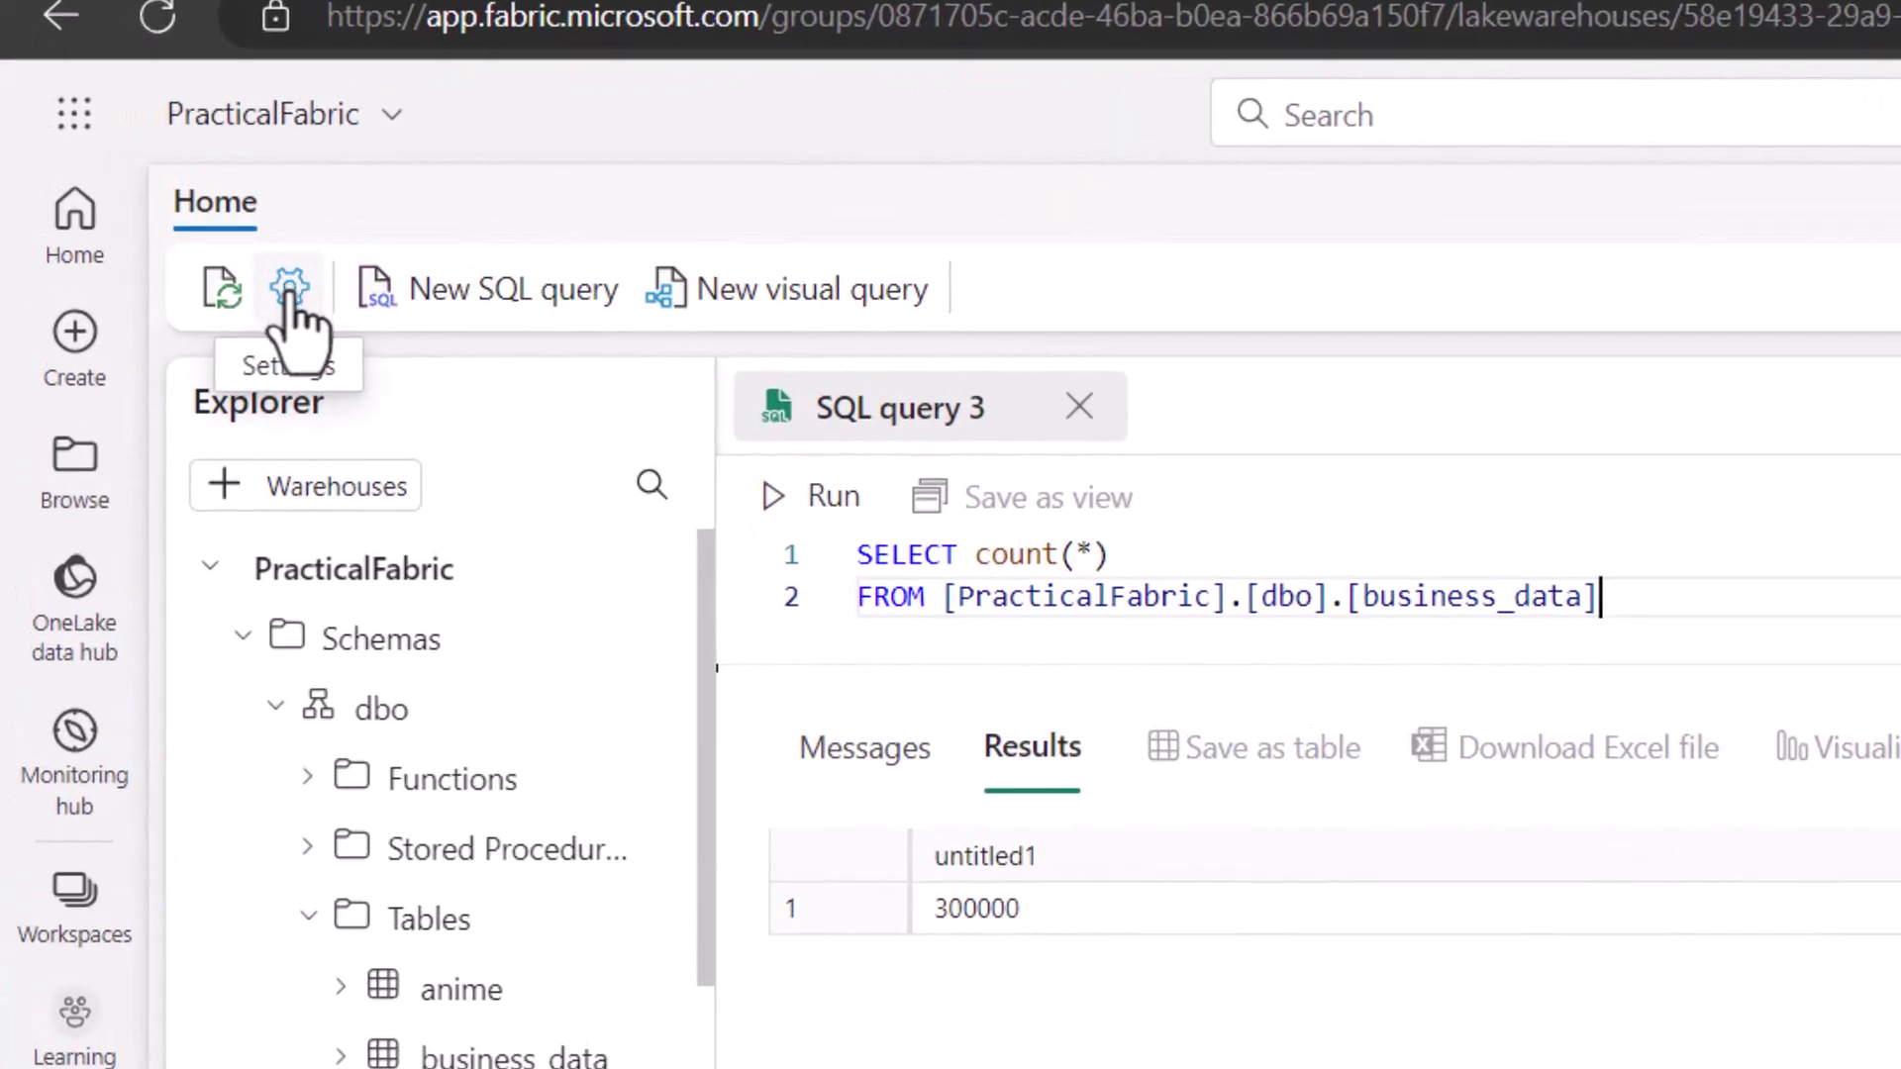
# Copy the SQL connection string from the SQL endpoint settings.
pyautogui.click(289, 293)
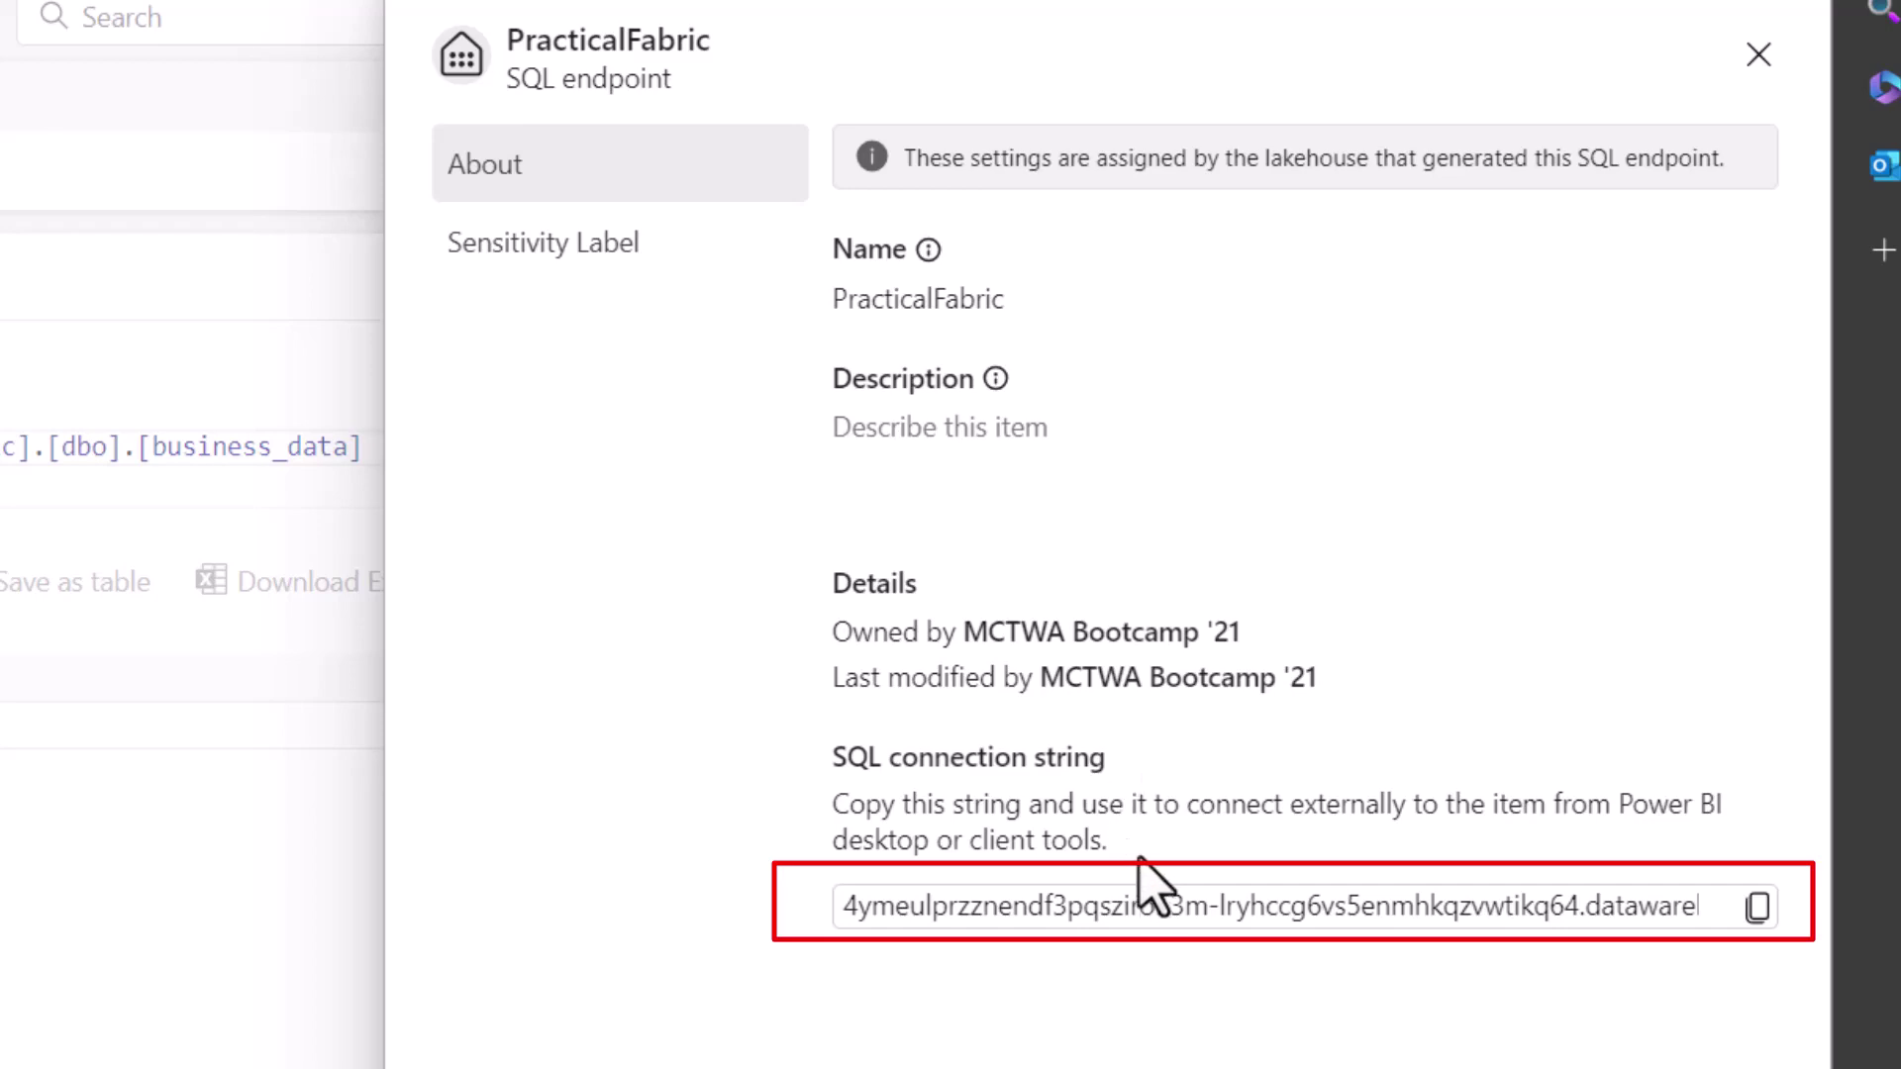
pyautogui.click(1757, 909)
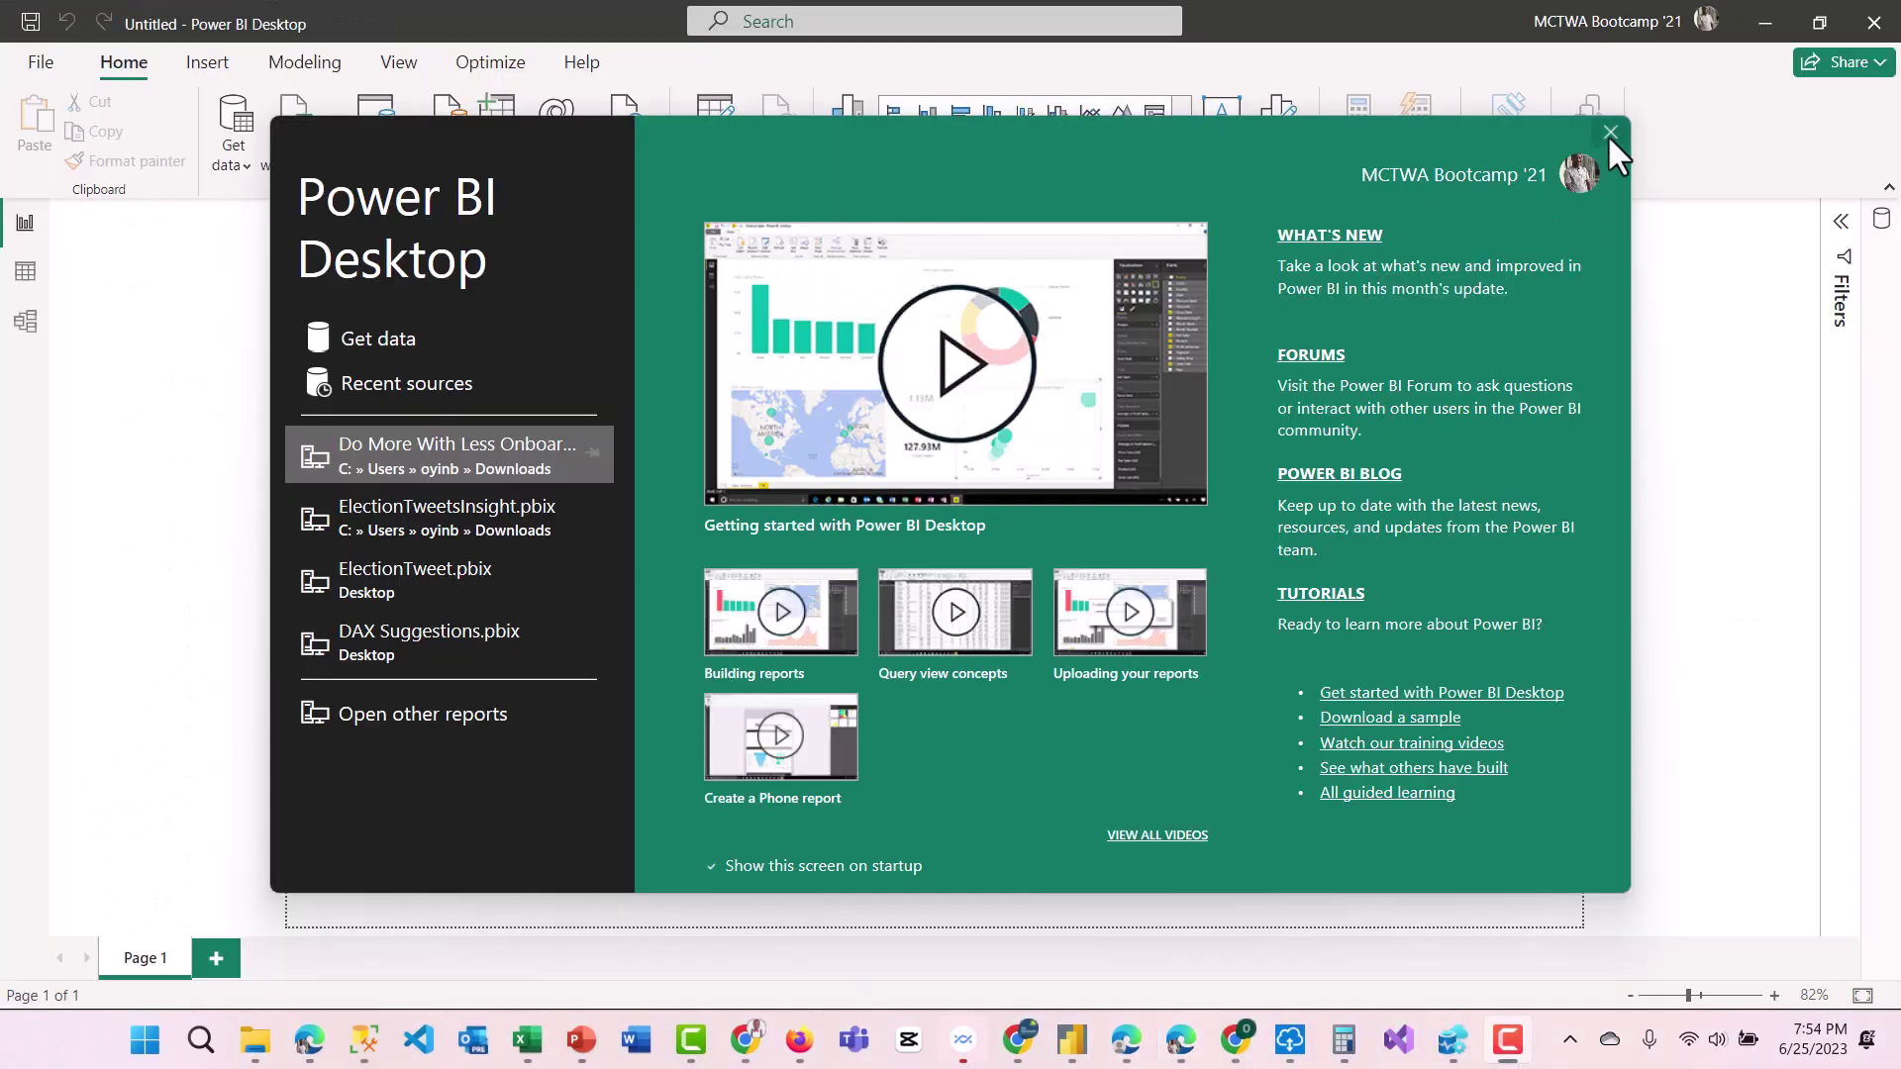
# Close the Power BI Desktop start screen to reach the empty report.
pyautogui.click(1610, 132)
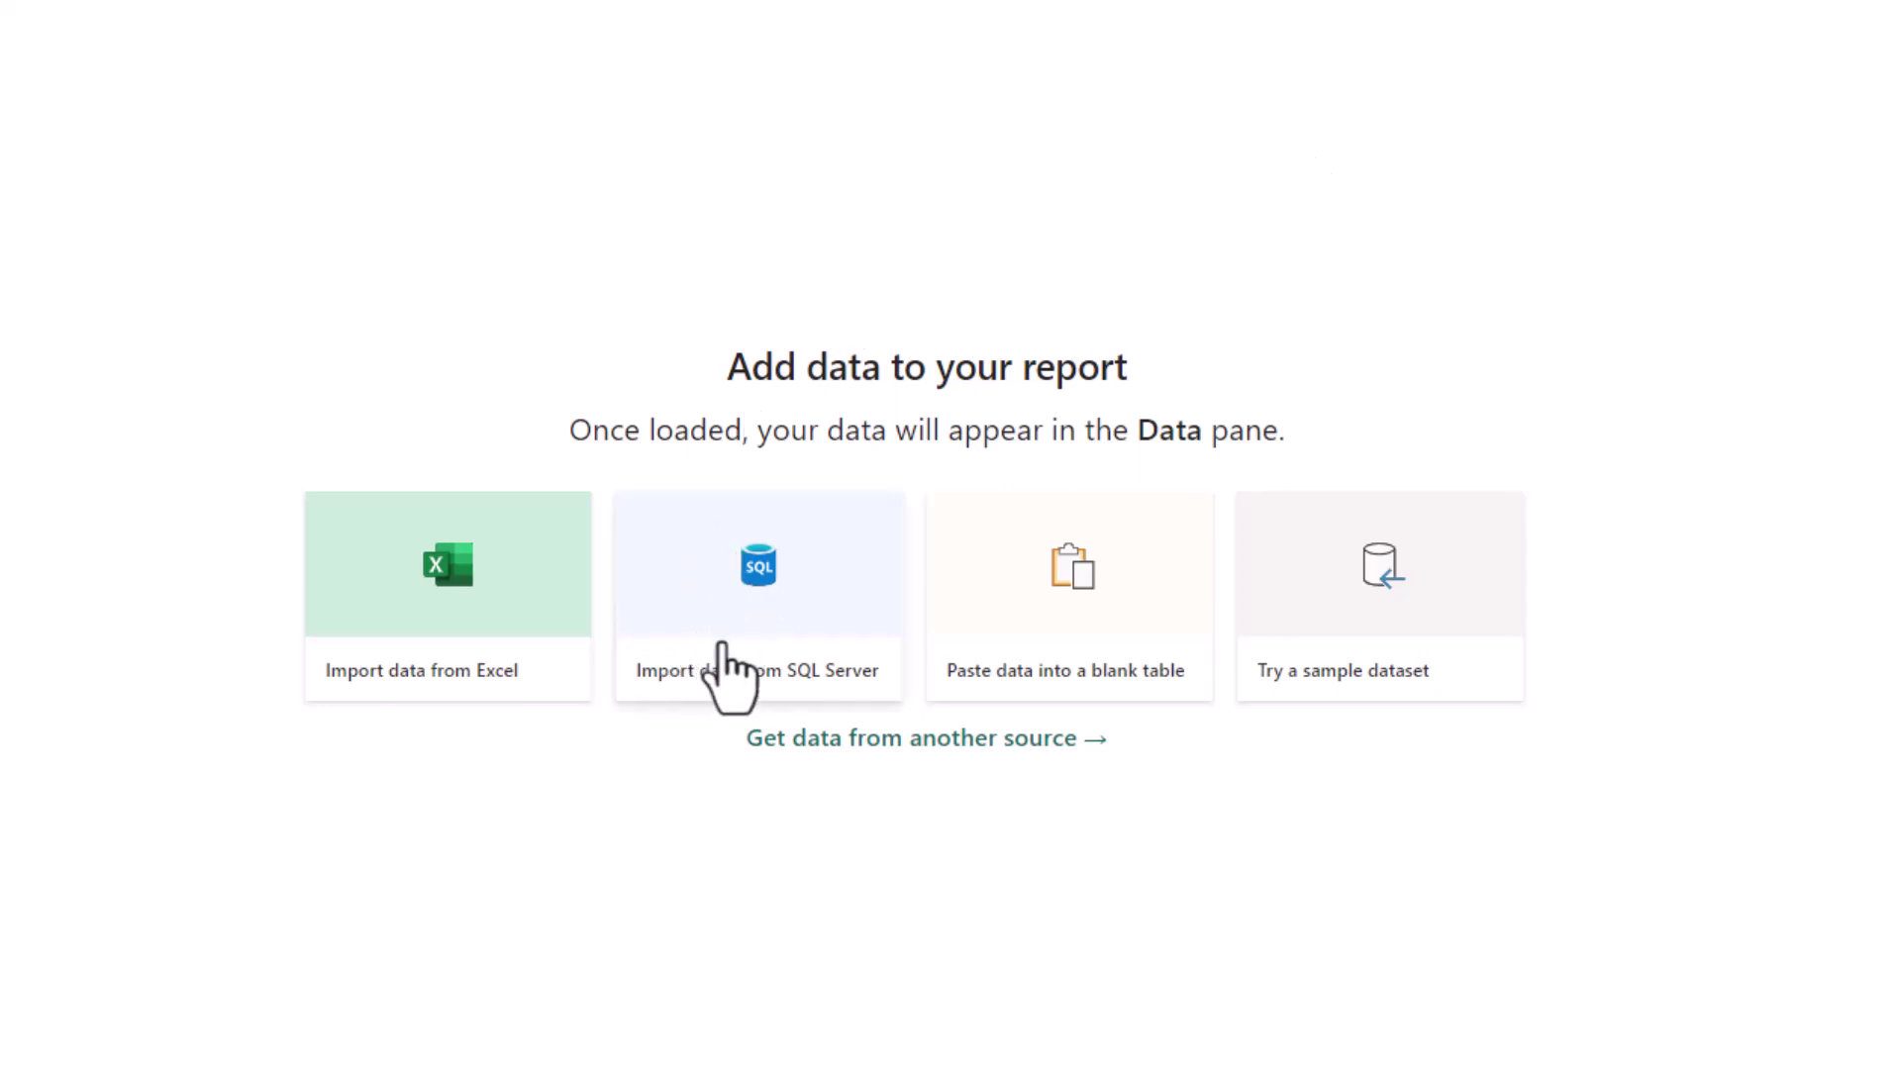
# Start a SQL Server import with the copied server address pasted, using Import connectivity mode.
pyautogui.click(821, 565)
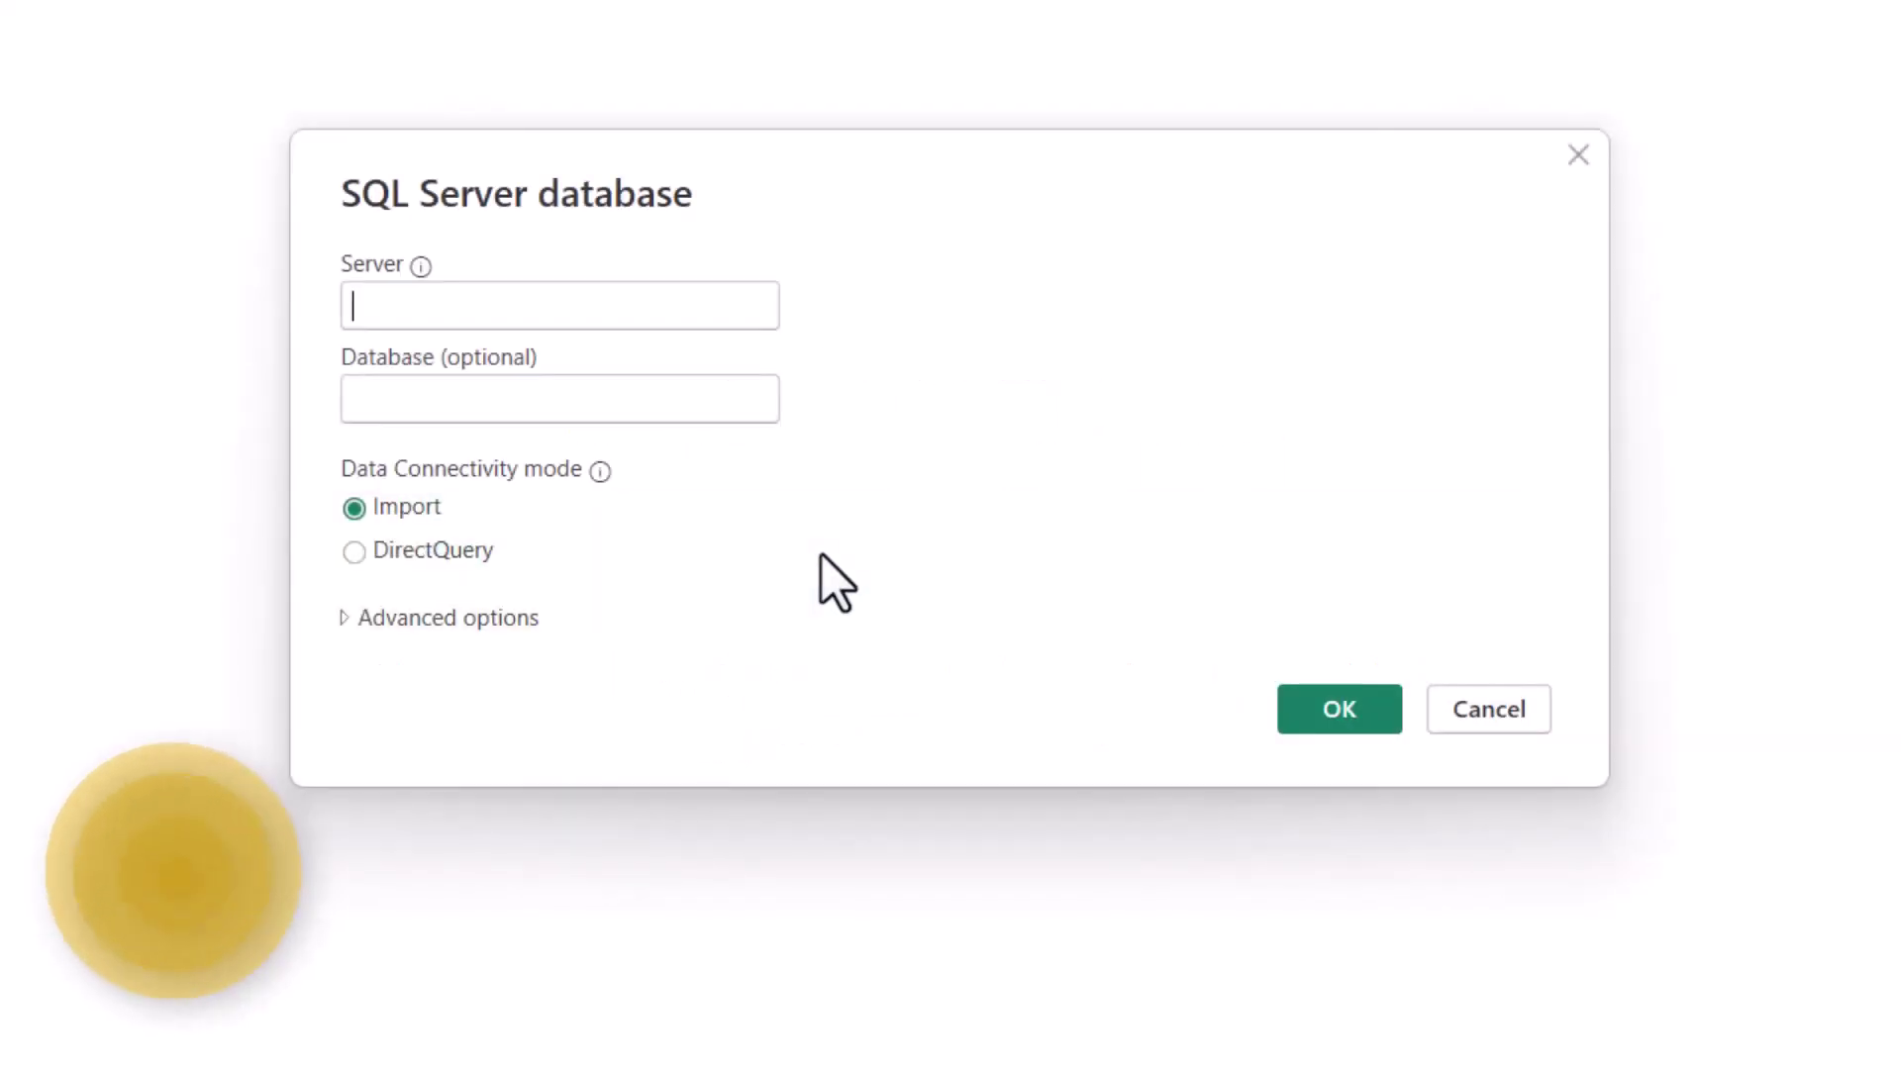
pyautogui.hotkey('ctrl', 'v')
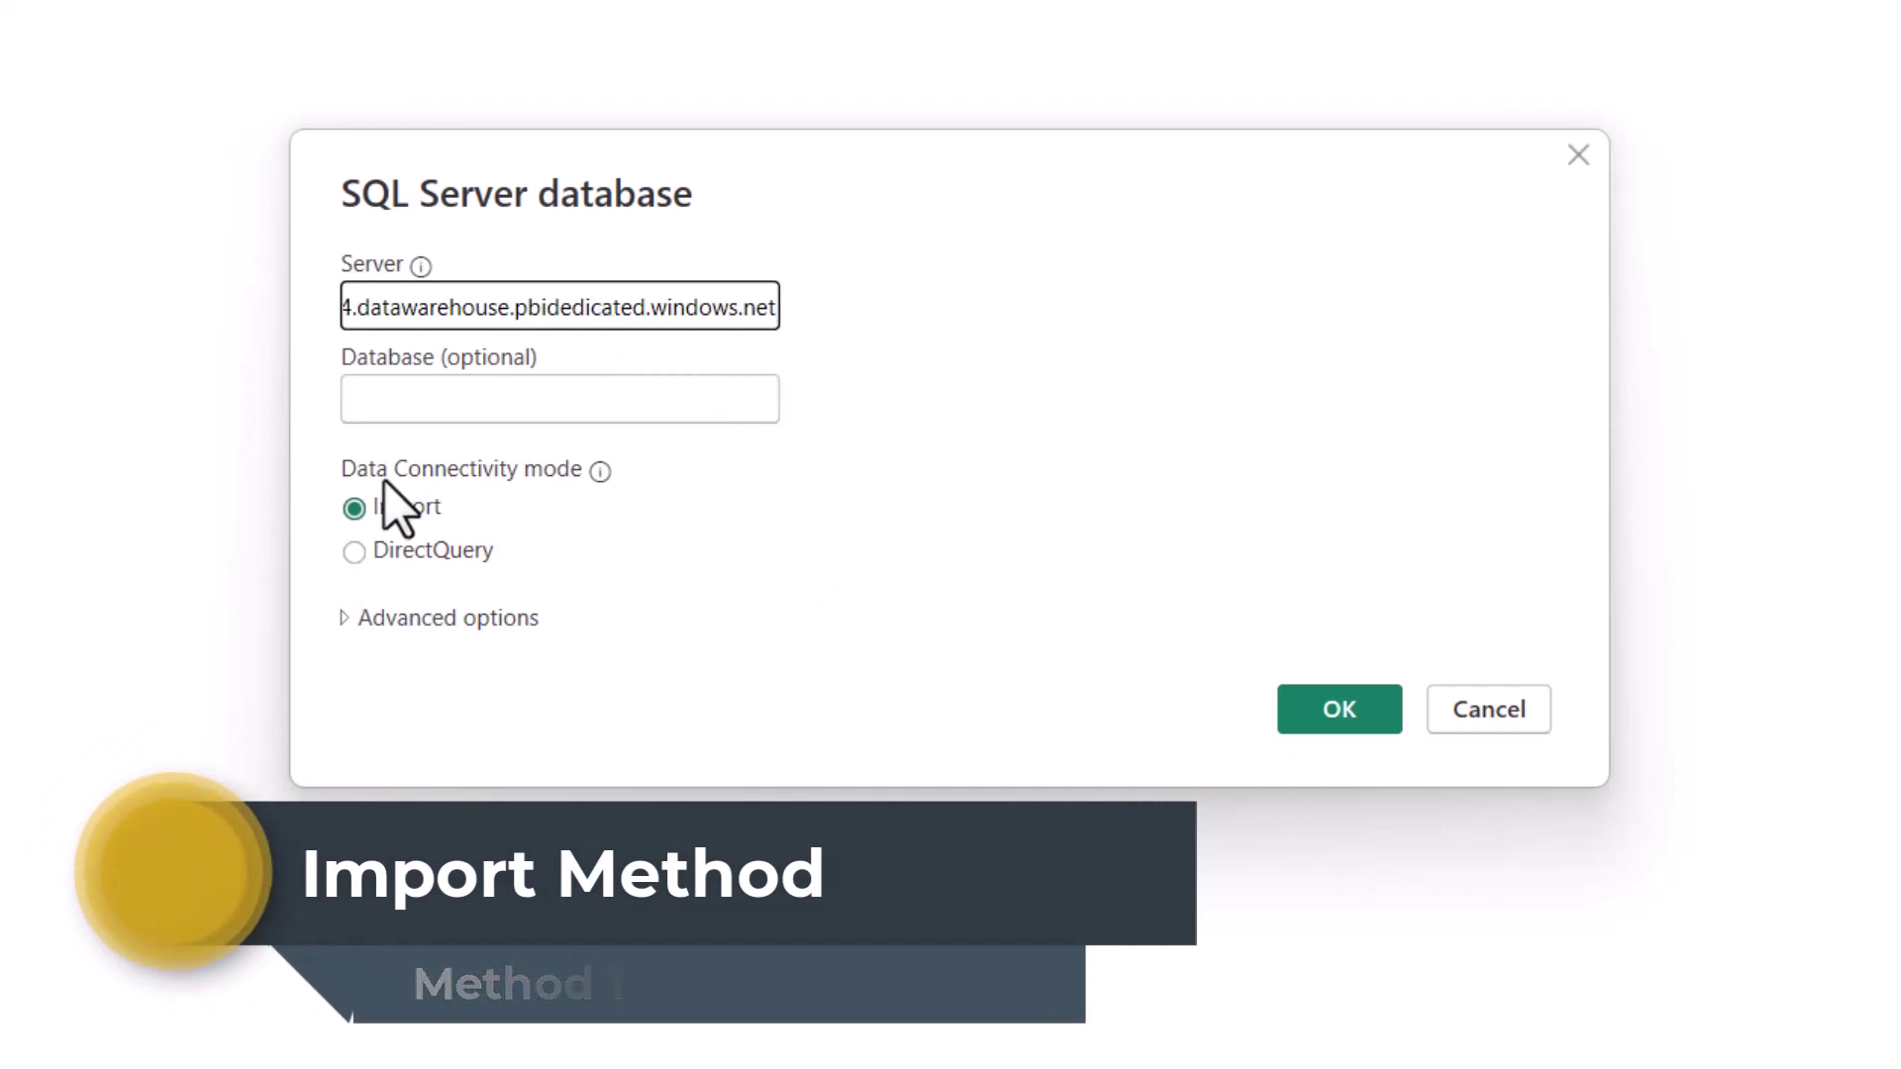
pyautogui.click(436, 560)
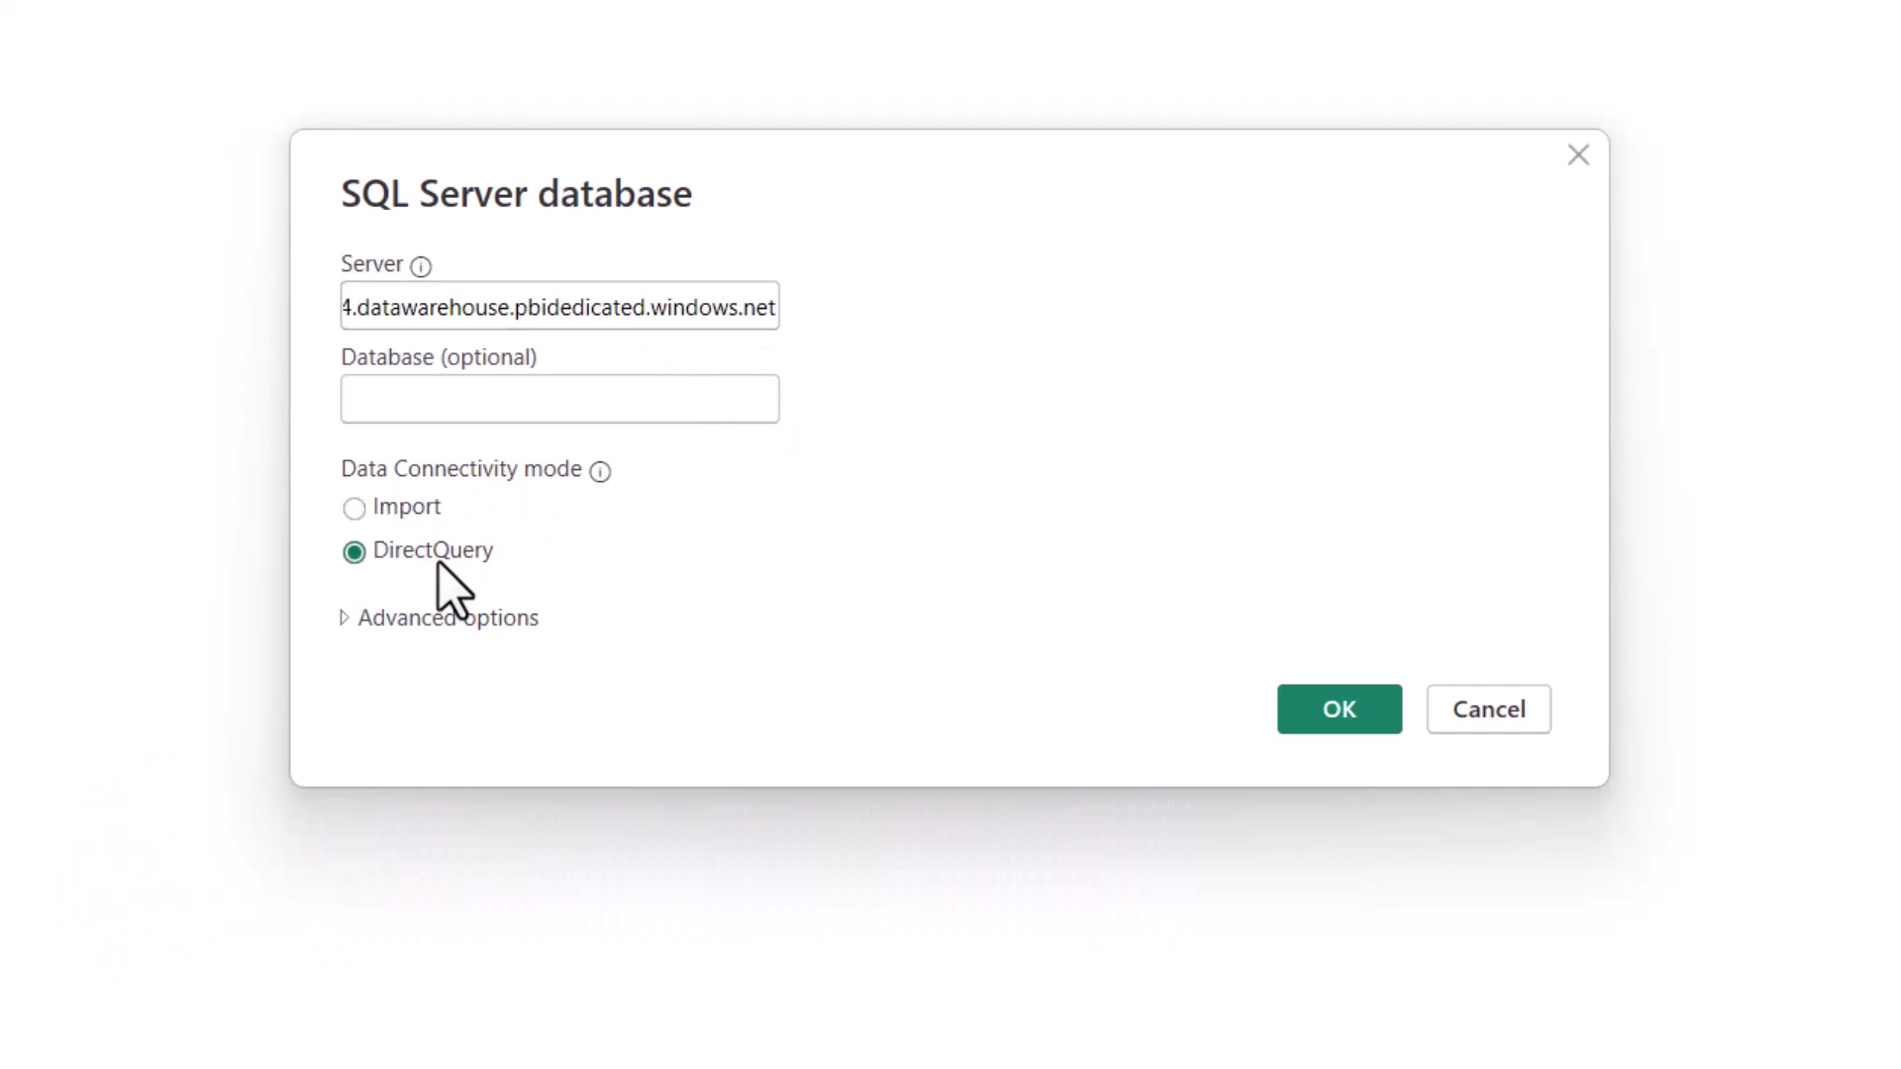
pyautogui.click(398, 506)
pyautogui.click(428, 551)
pyautogui.click(407, 509)
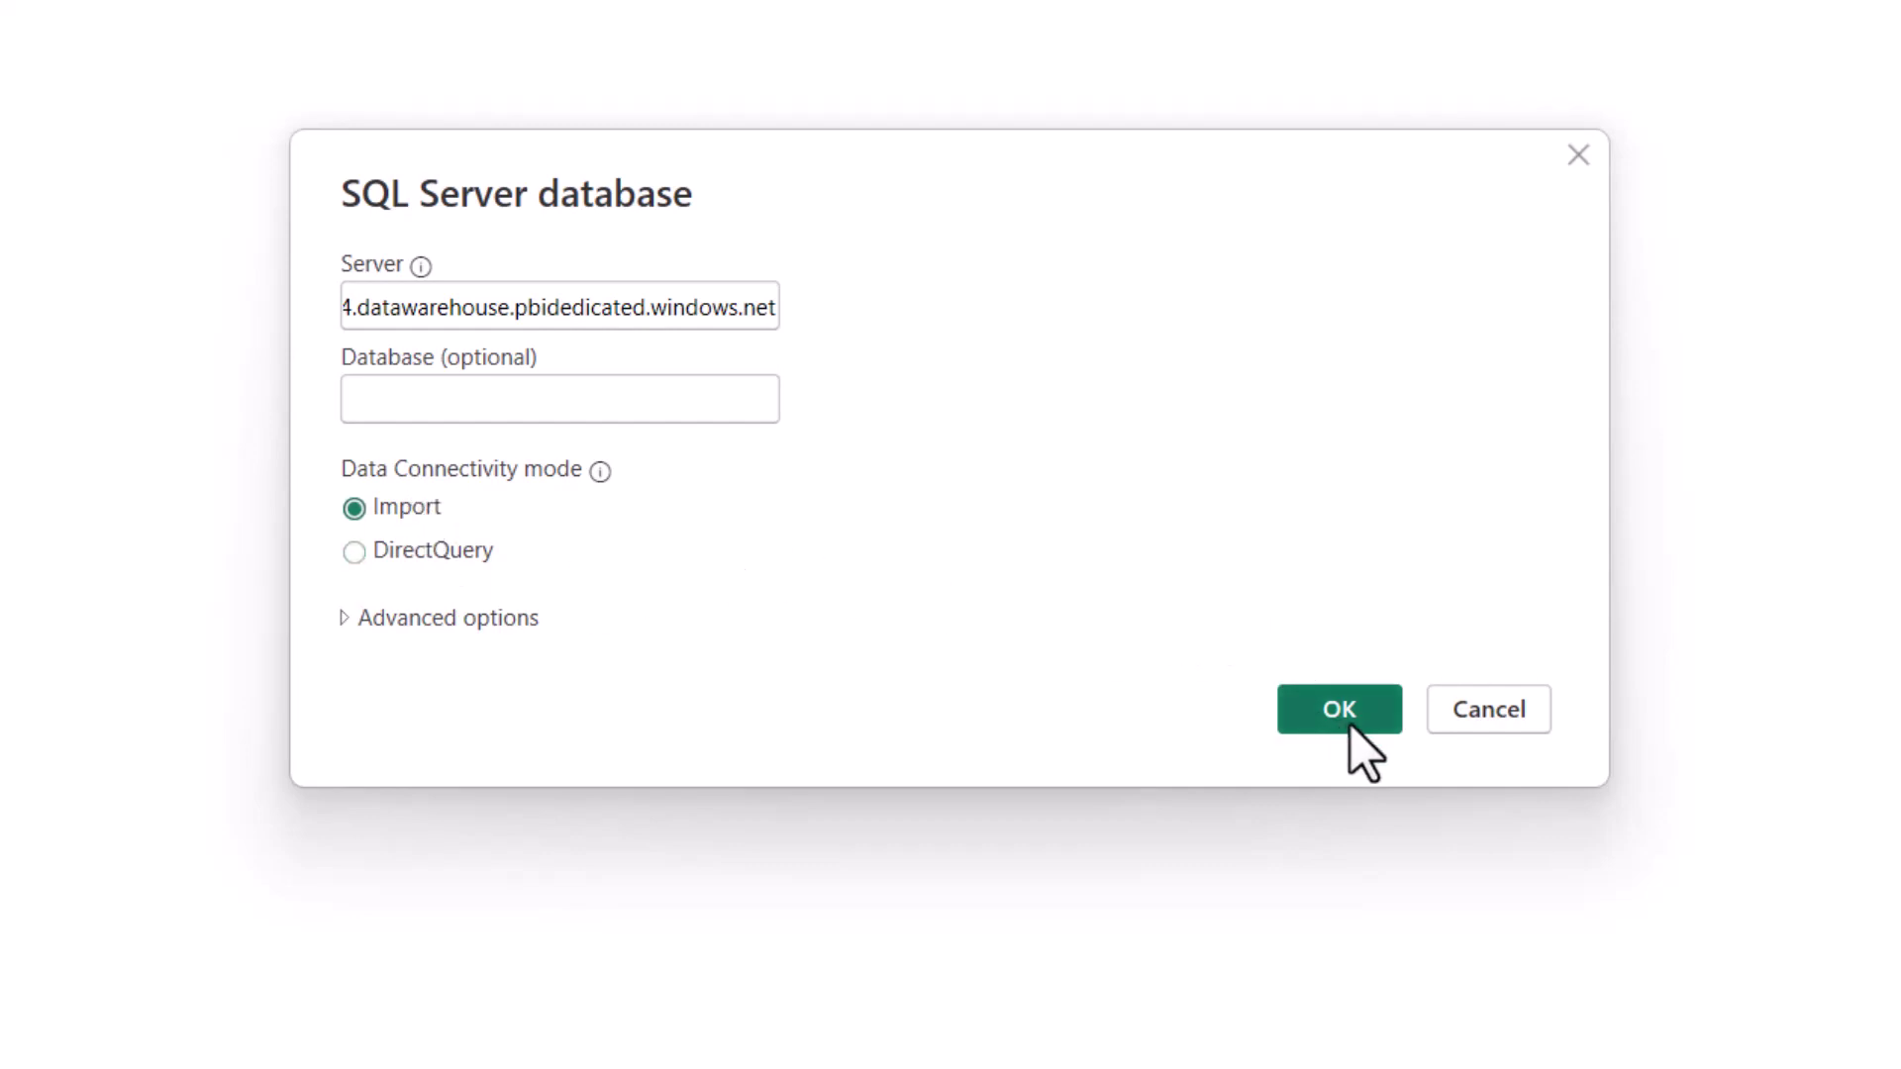
# Expand Advanced options and confirm the connection to open the Navigator.
pyautogui.click(495, 624)
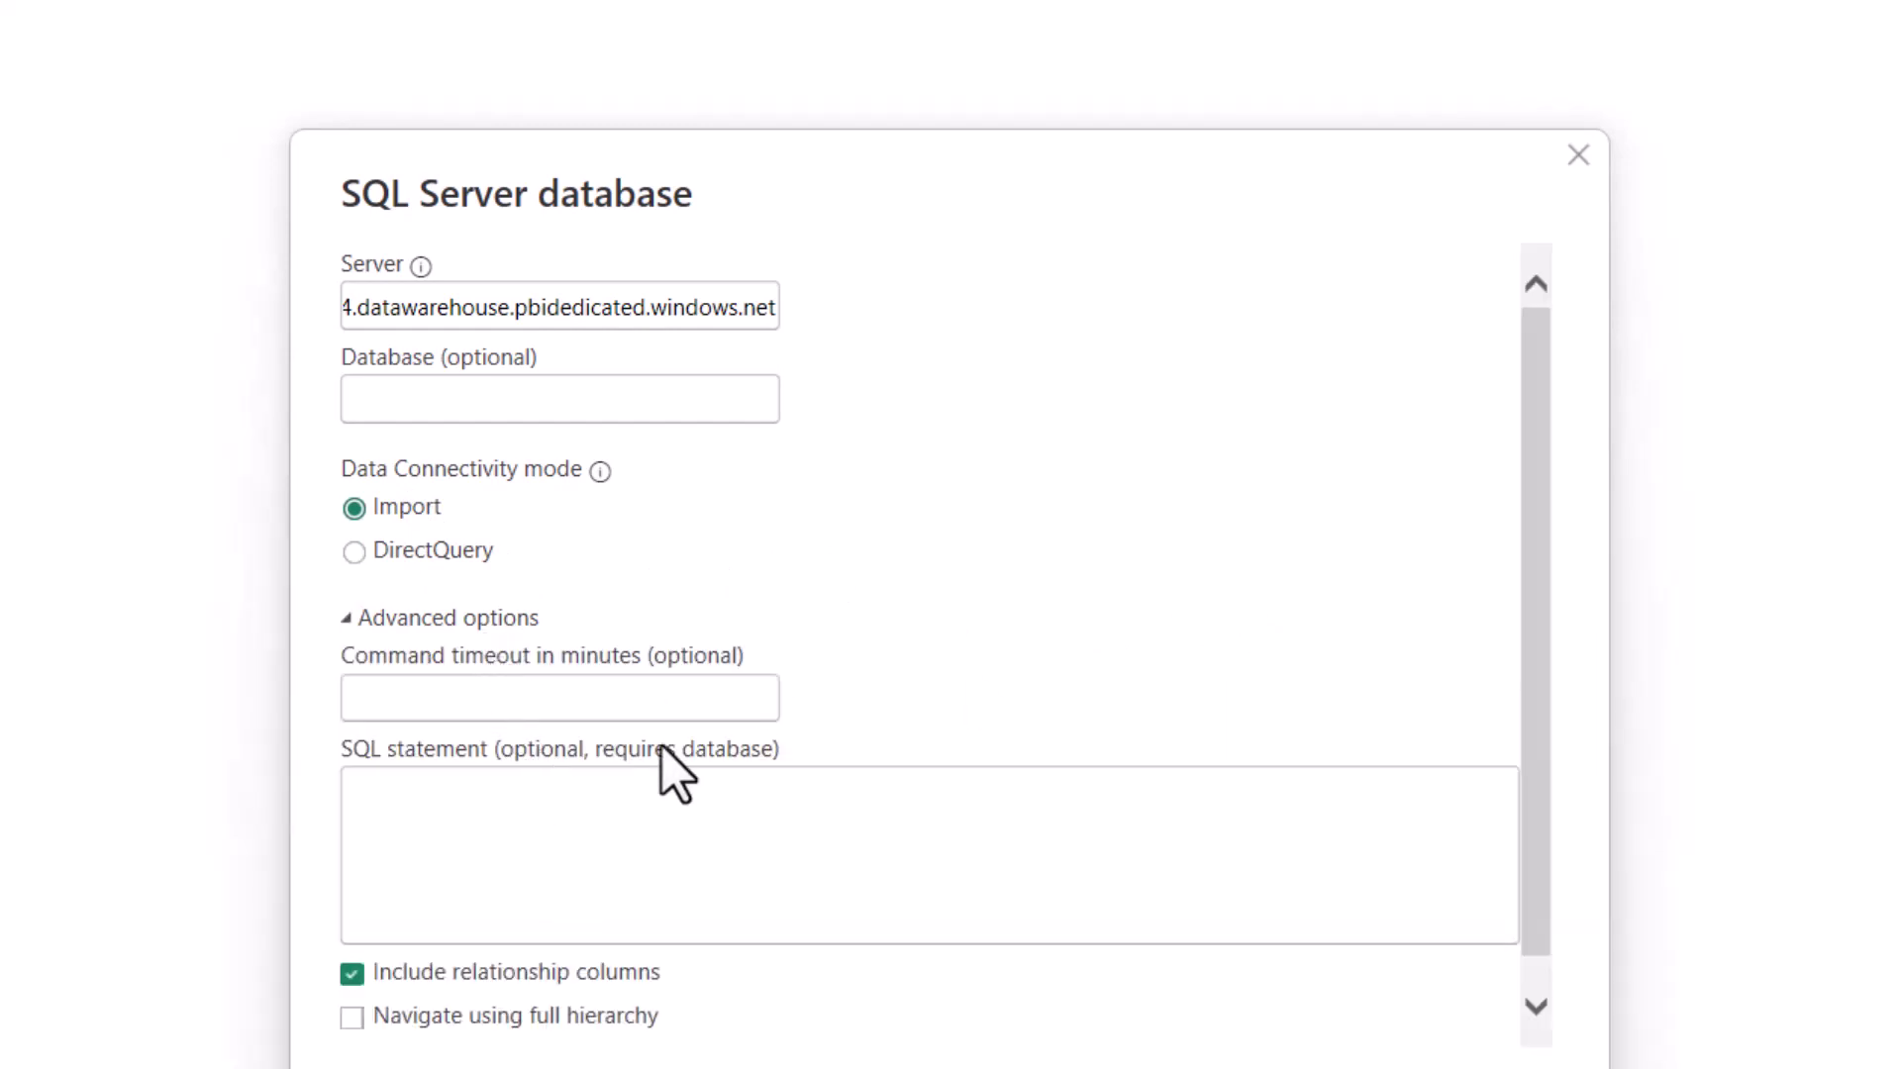
pyautogui.scroll(-1, 901, 653)
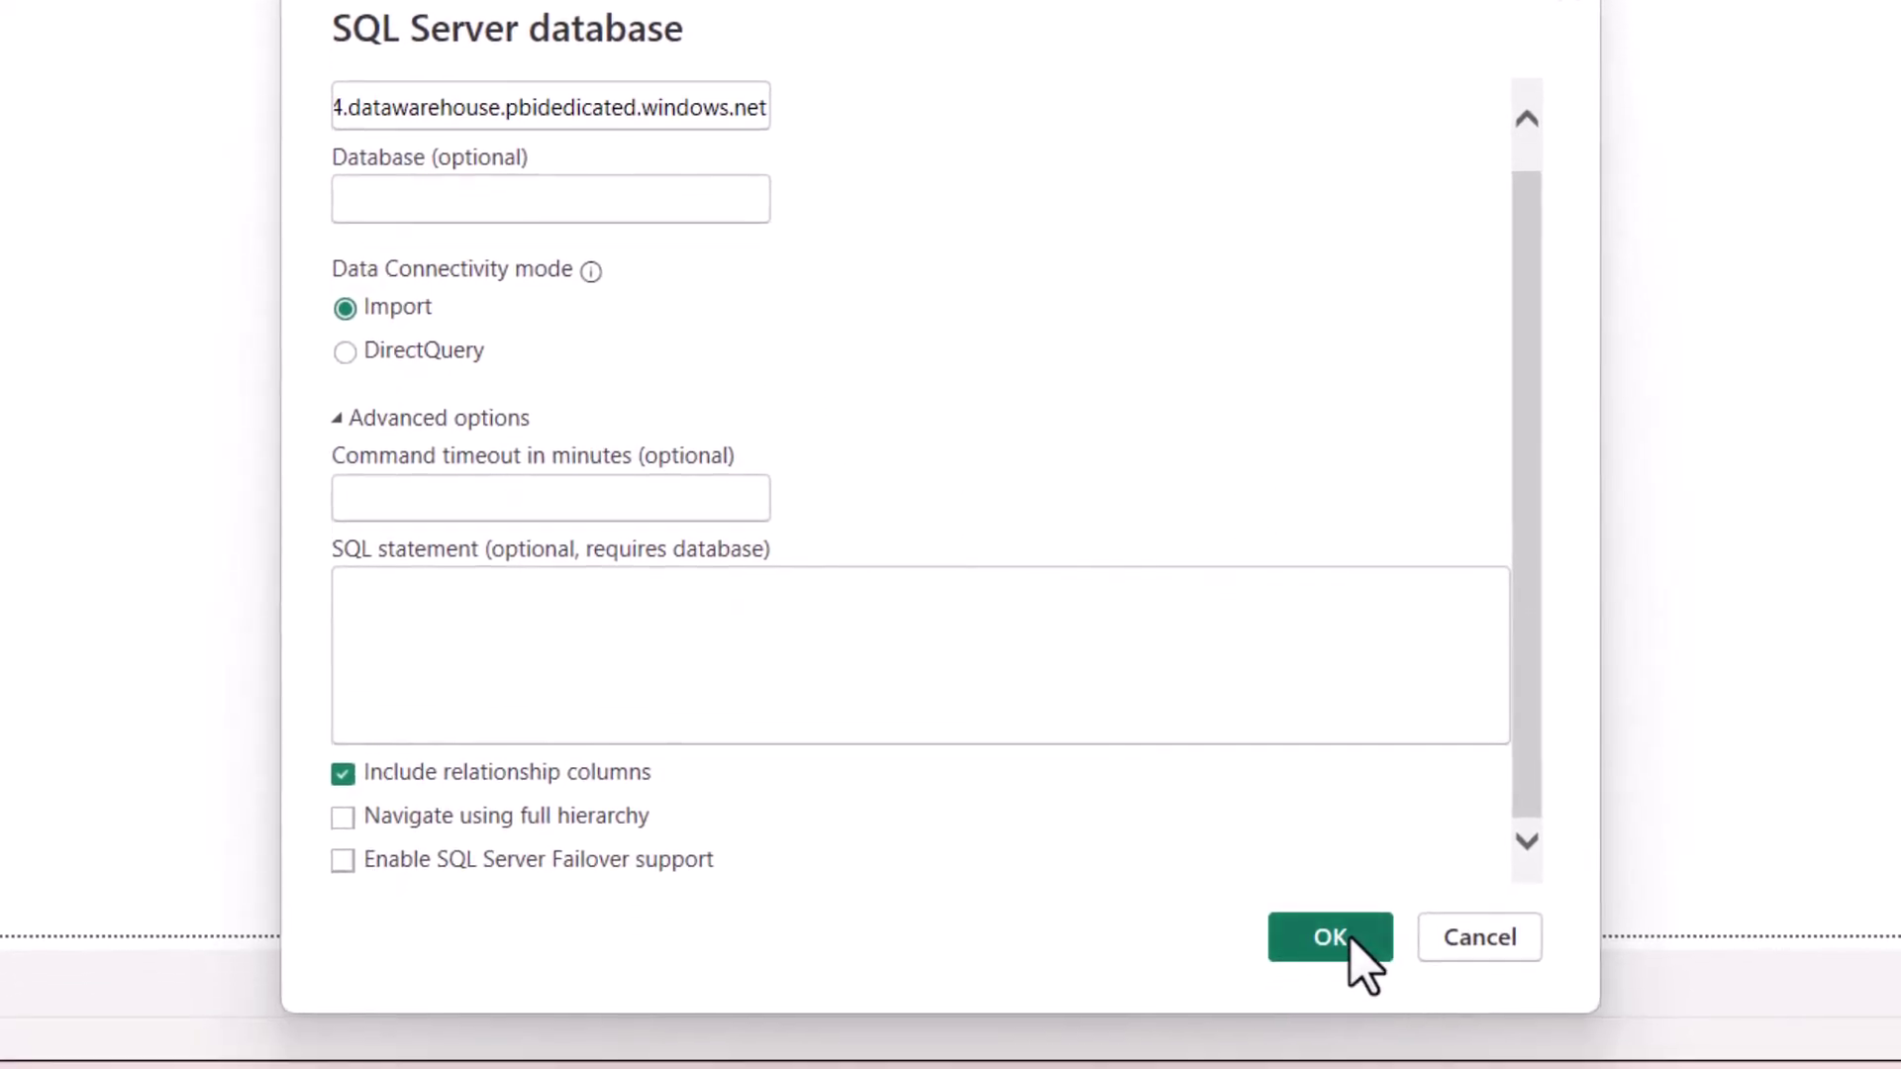
pyautogui.click(1348, 940)
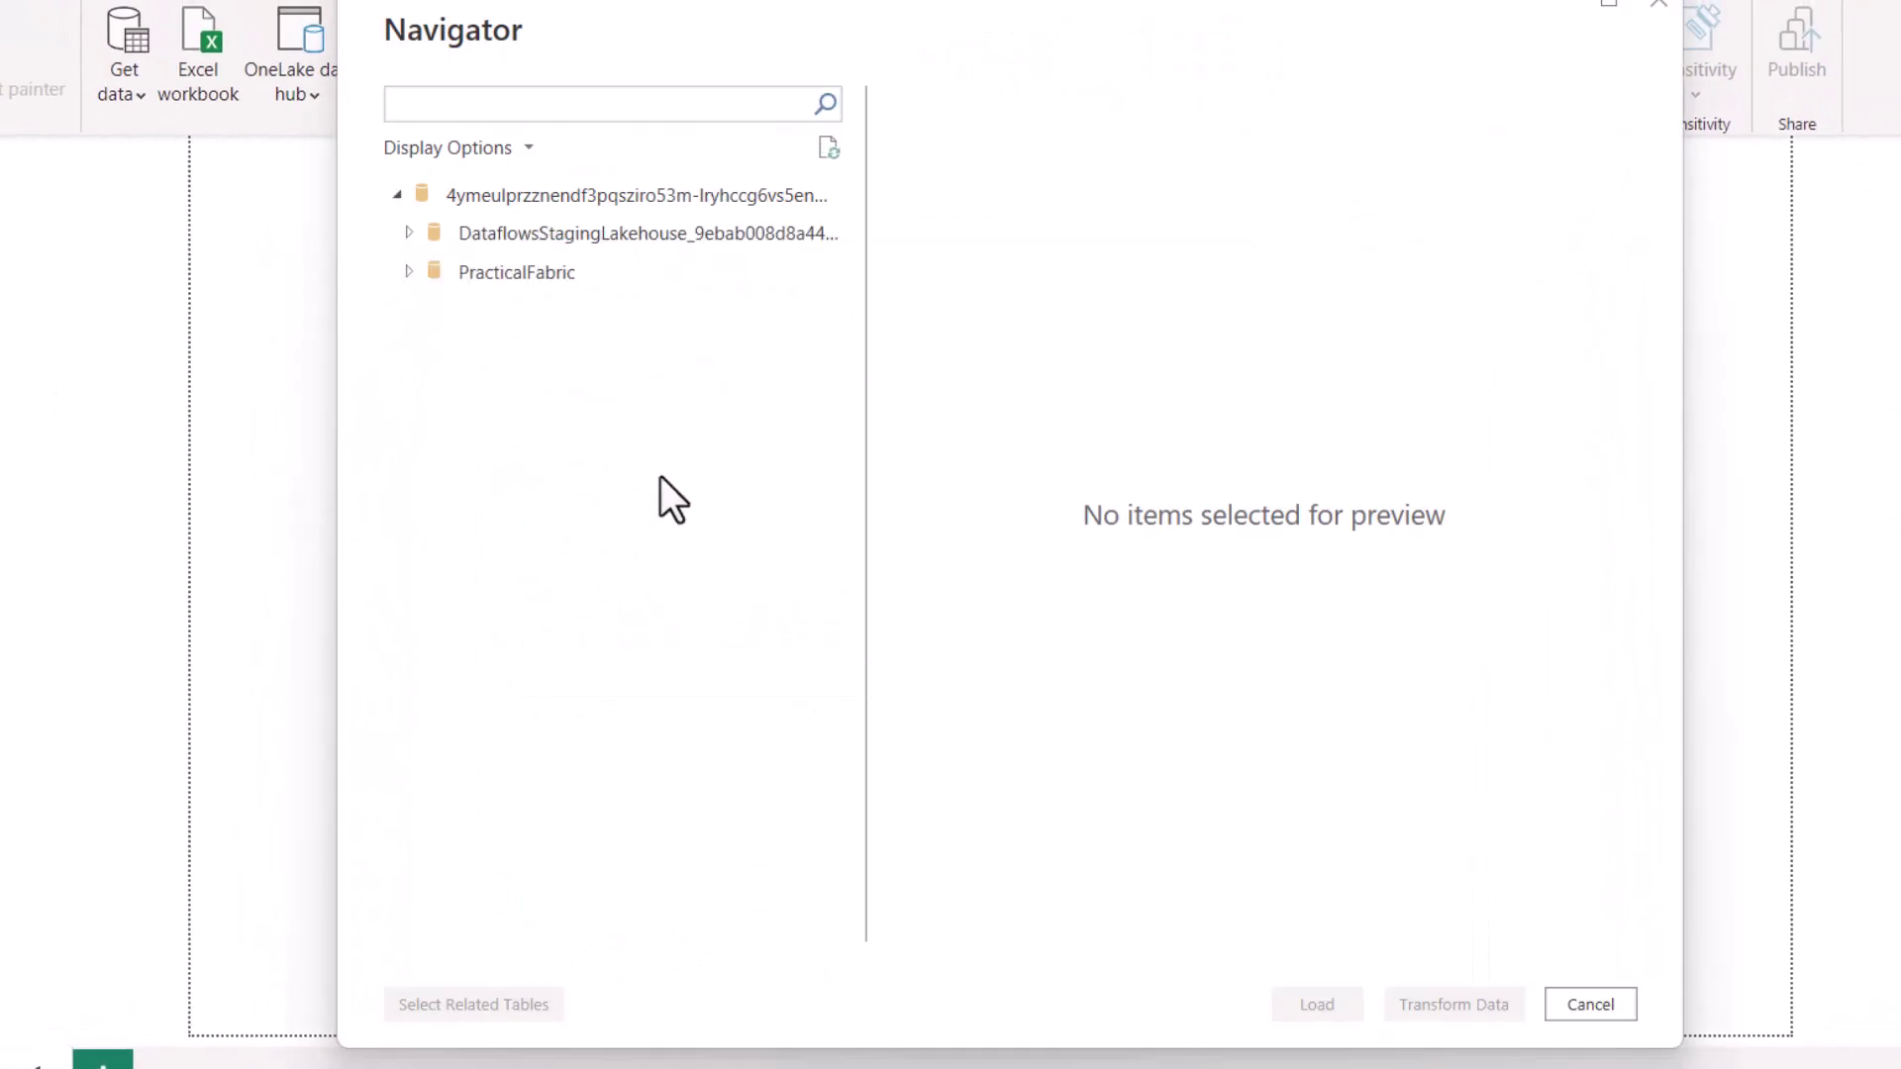
# Expand PracticalFabric and tick vDimGender to preview its Female, Male and Other rows.
pyautogui.click(459, 281)
pyautogui.click(410, 272)
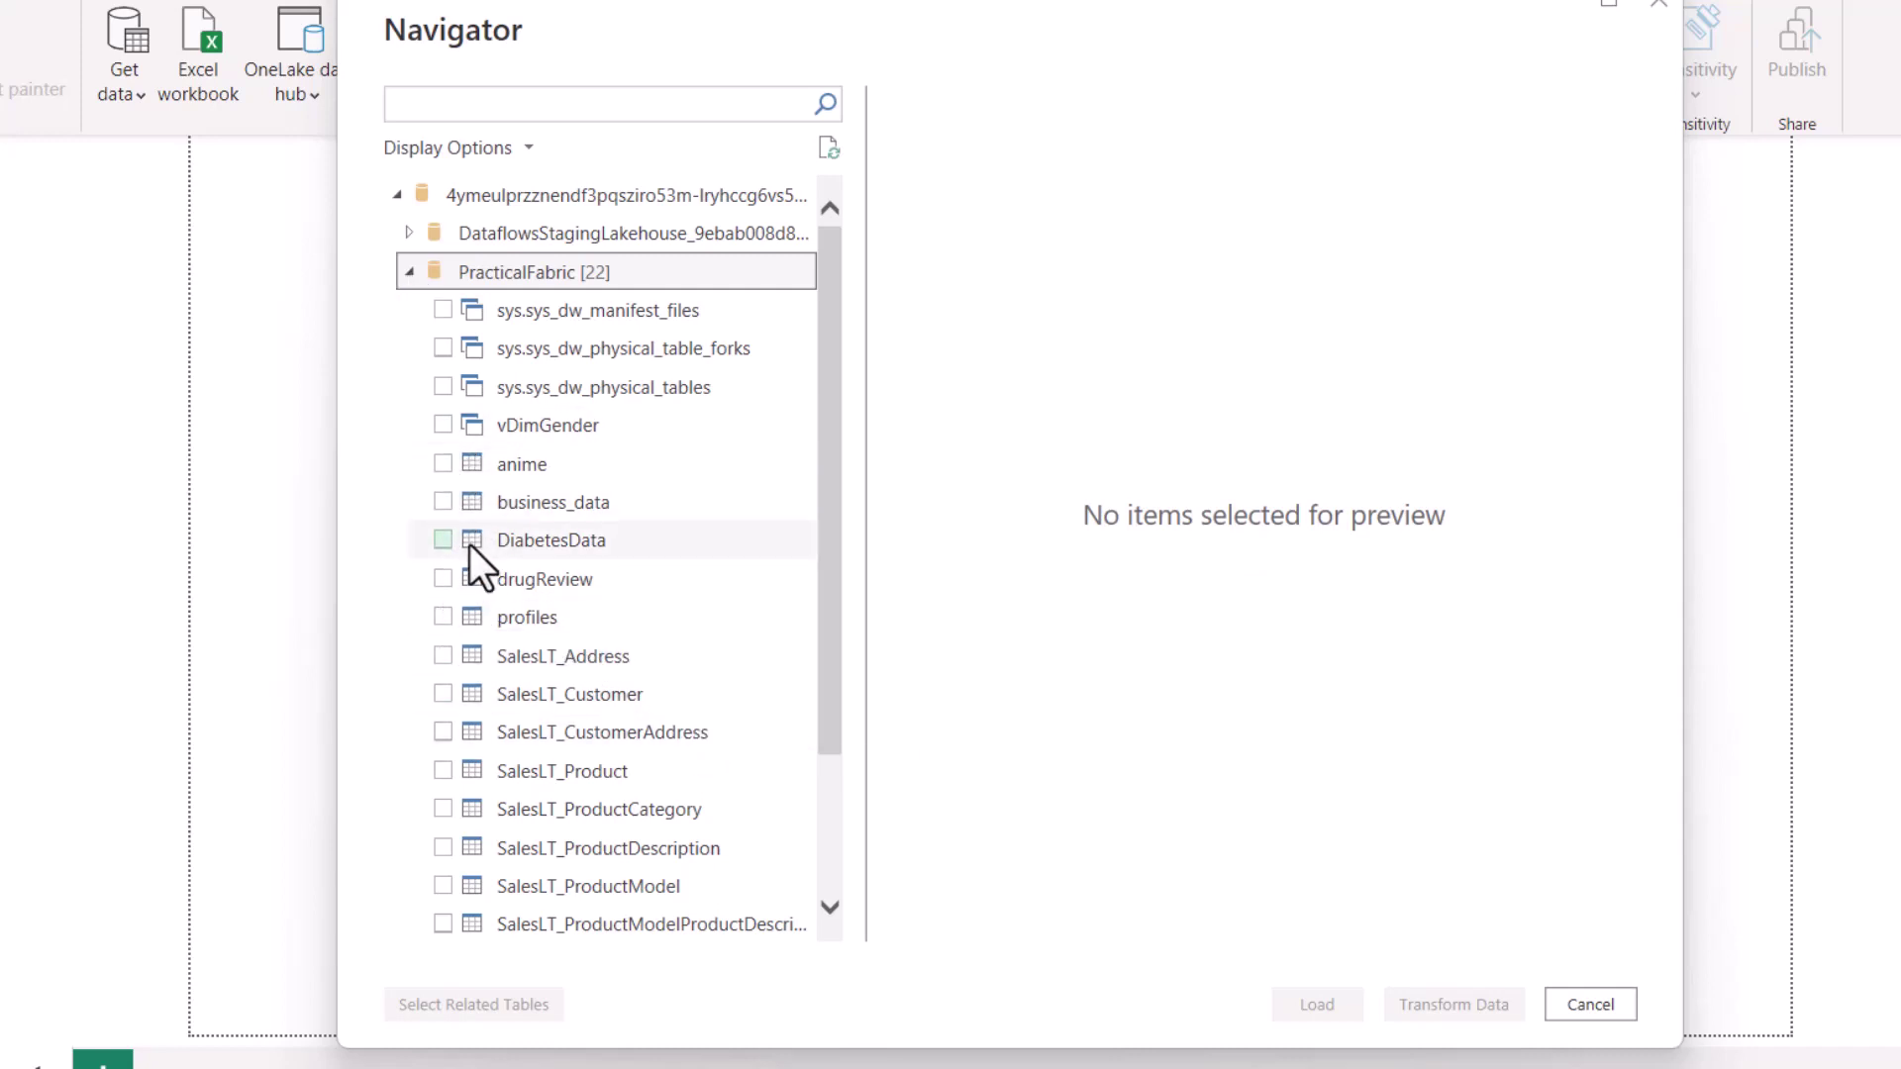
pyautogui.scroll(-2, 582, 586)
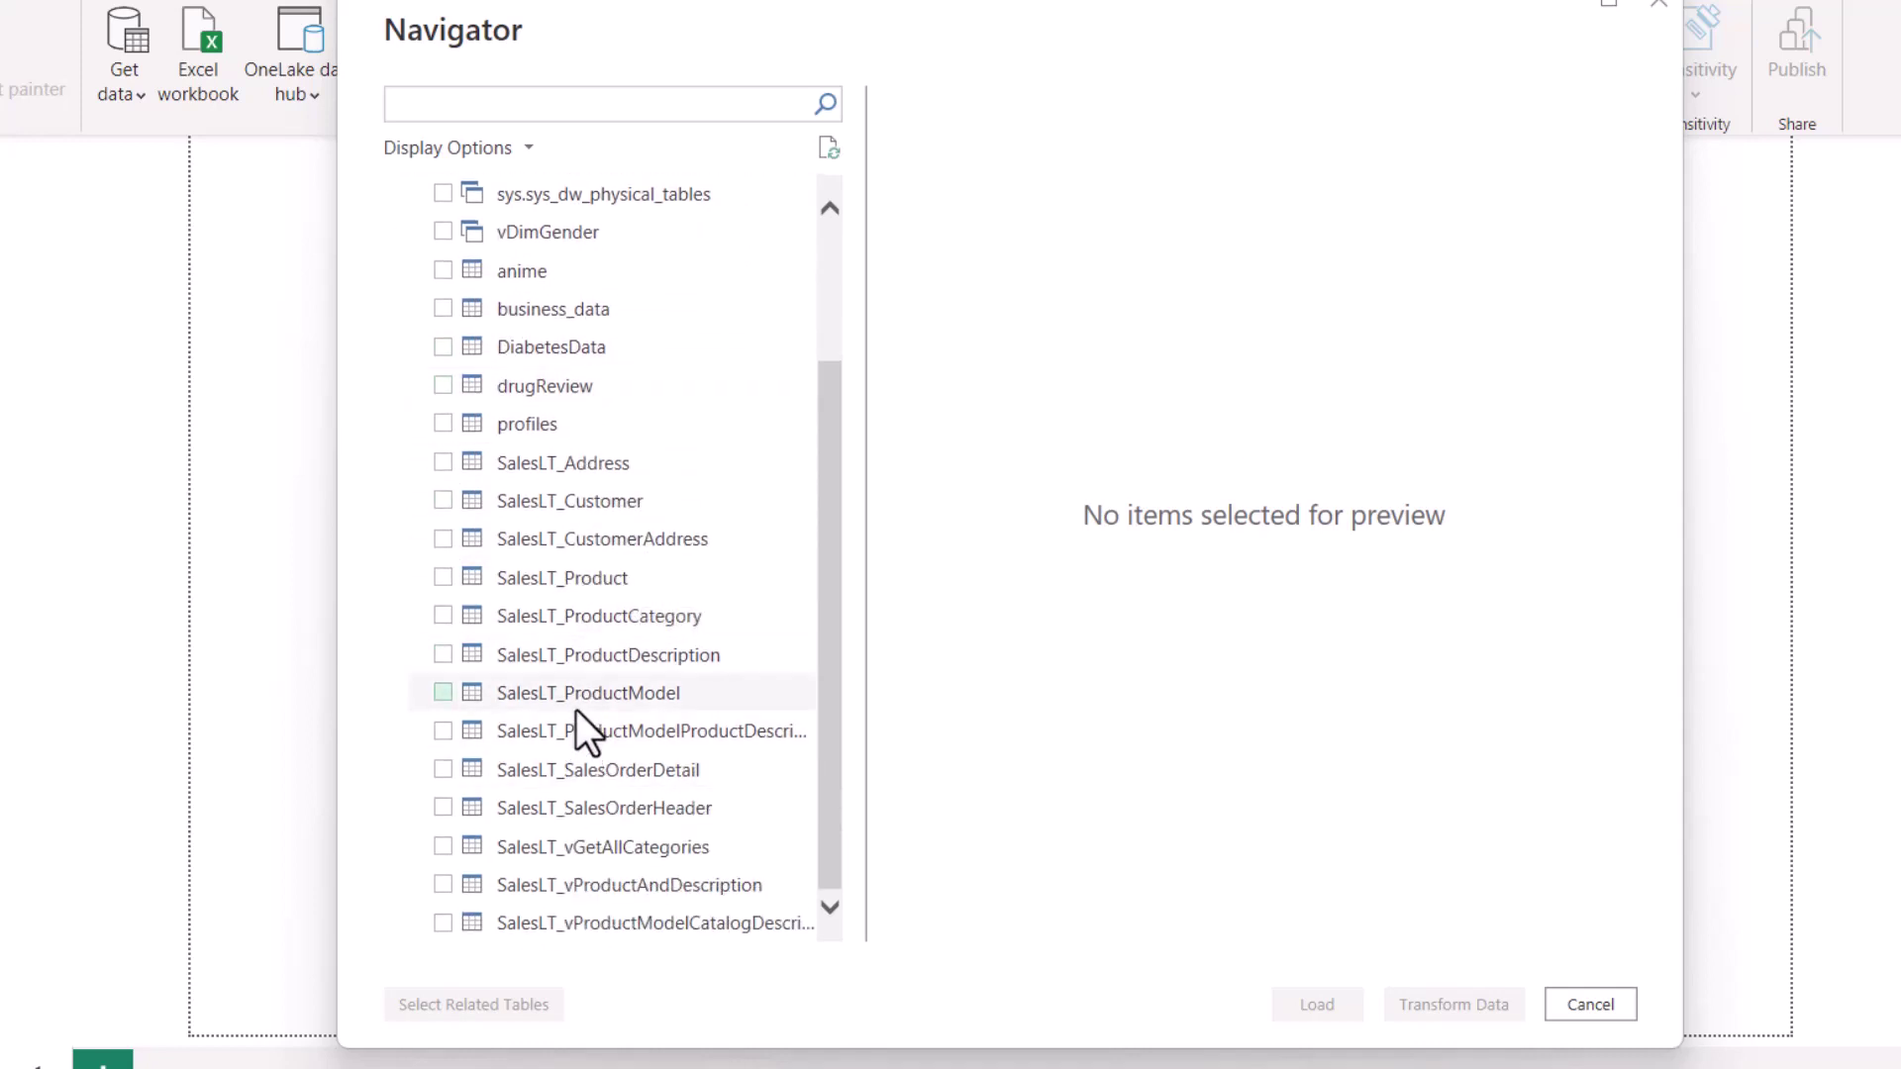
pyautogui.scroll(2, 574, 701)
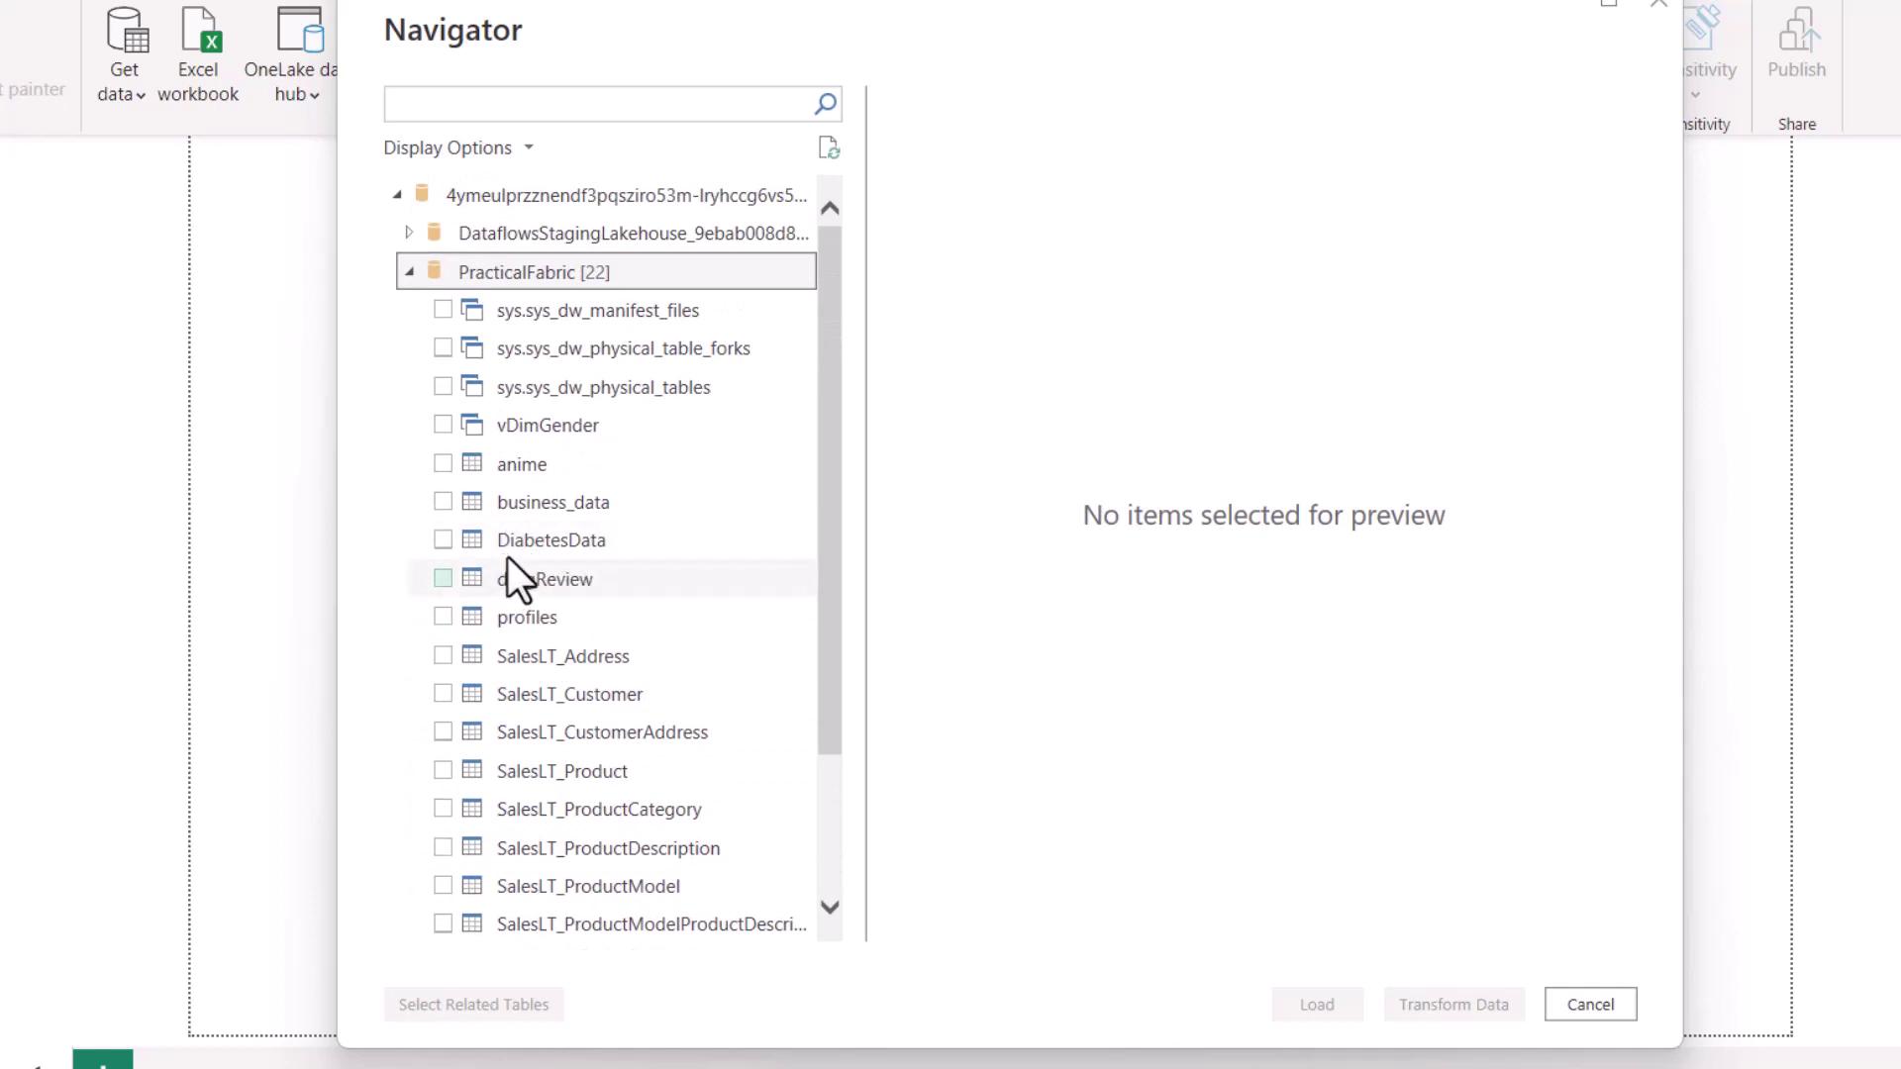
pyautogui.click(442, 426)
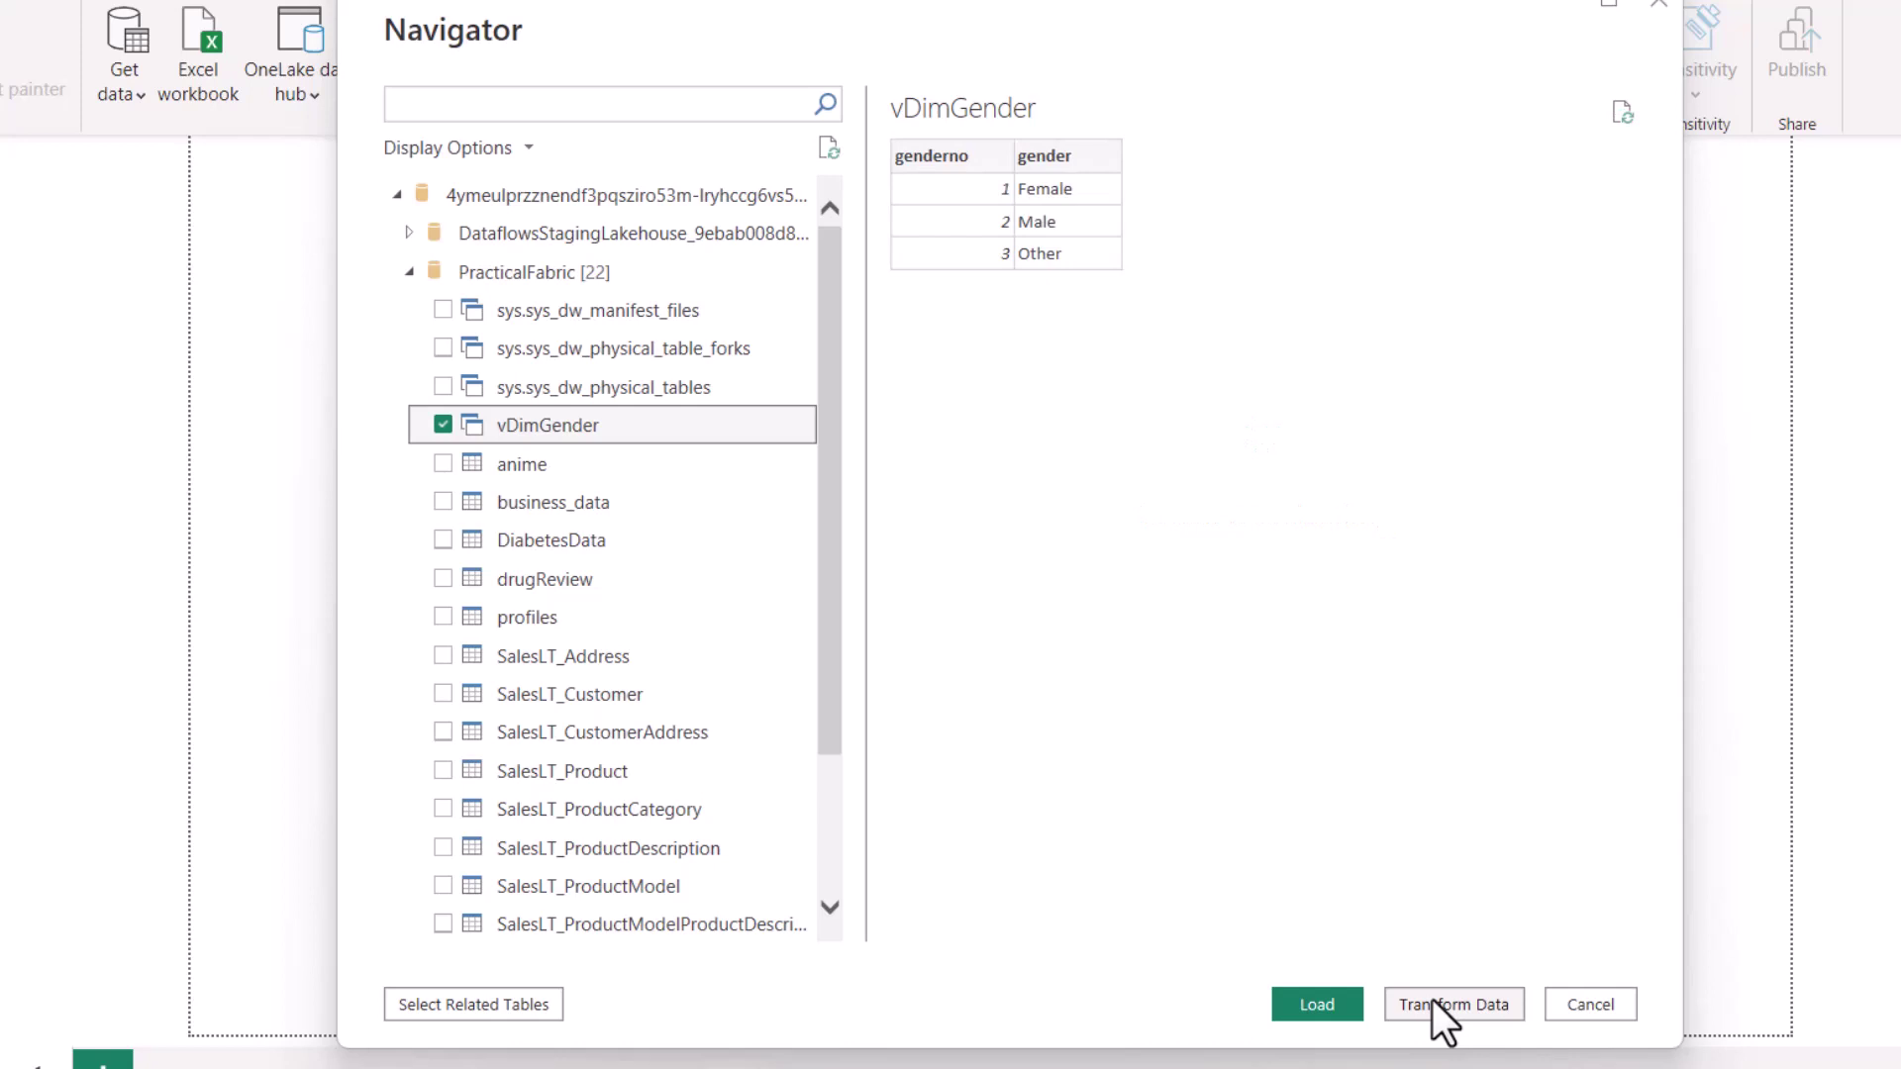
# Load the ticked vDimGender view from the Navigator into the report.
pyautogui.click(1320, 998)
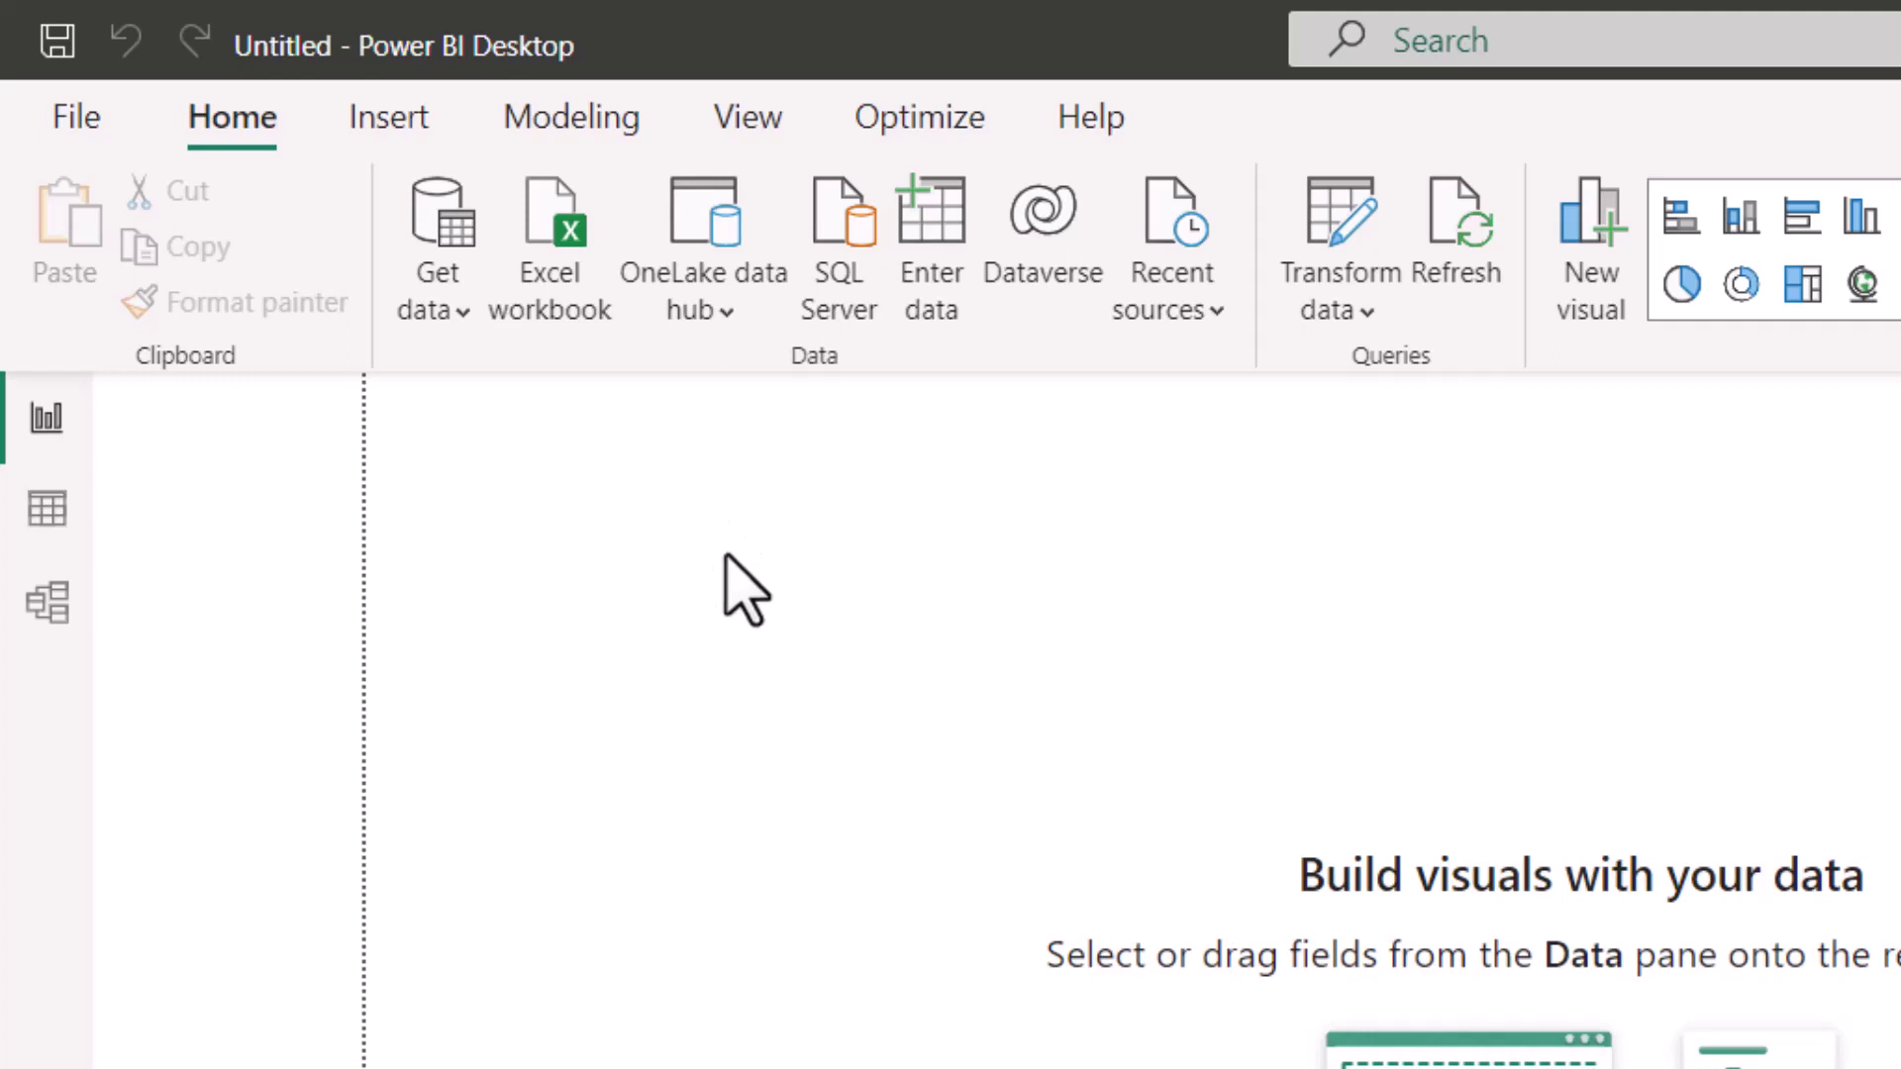
pyautogui.click(689, 204)
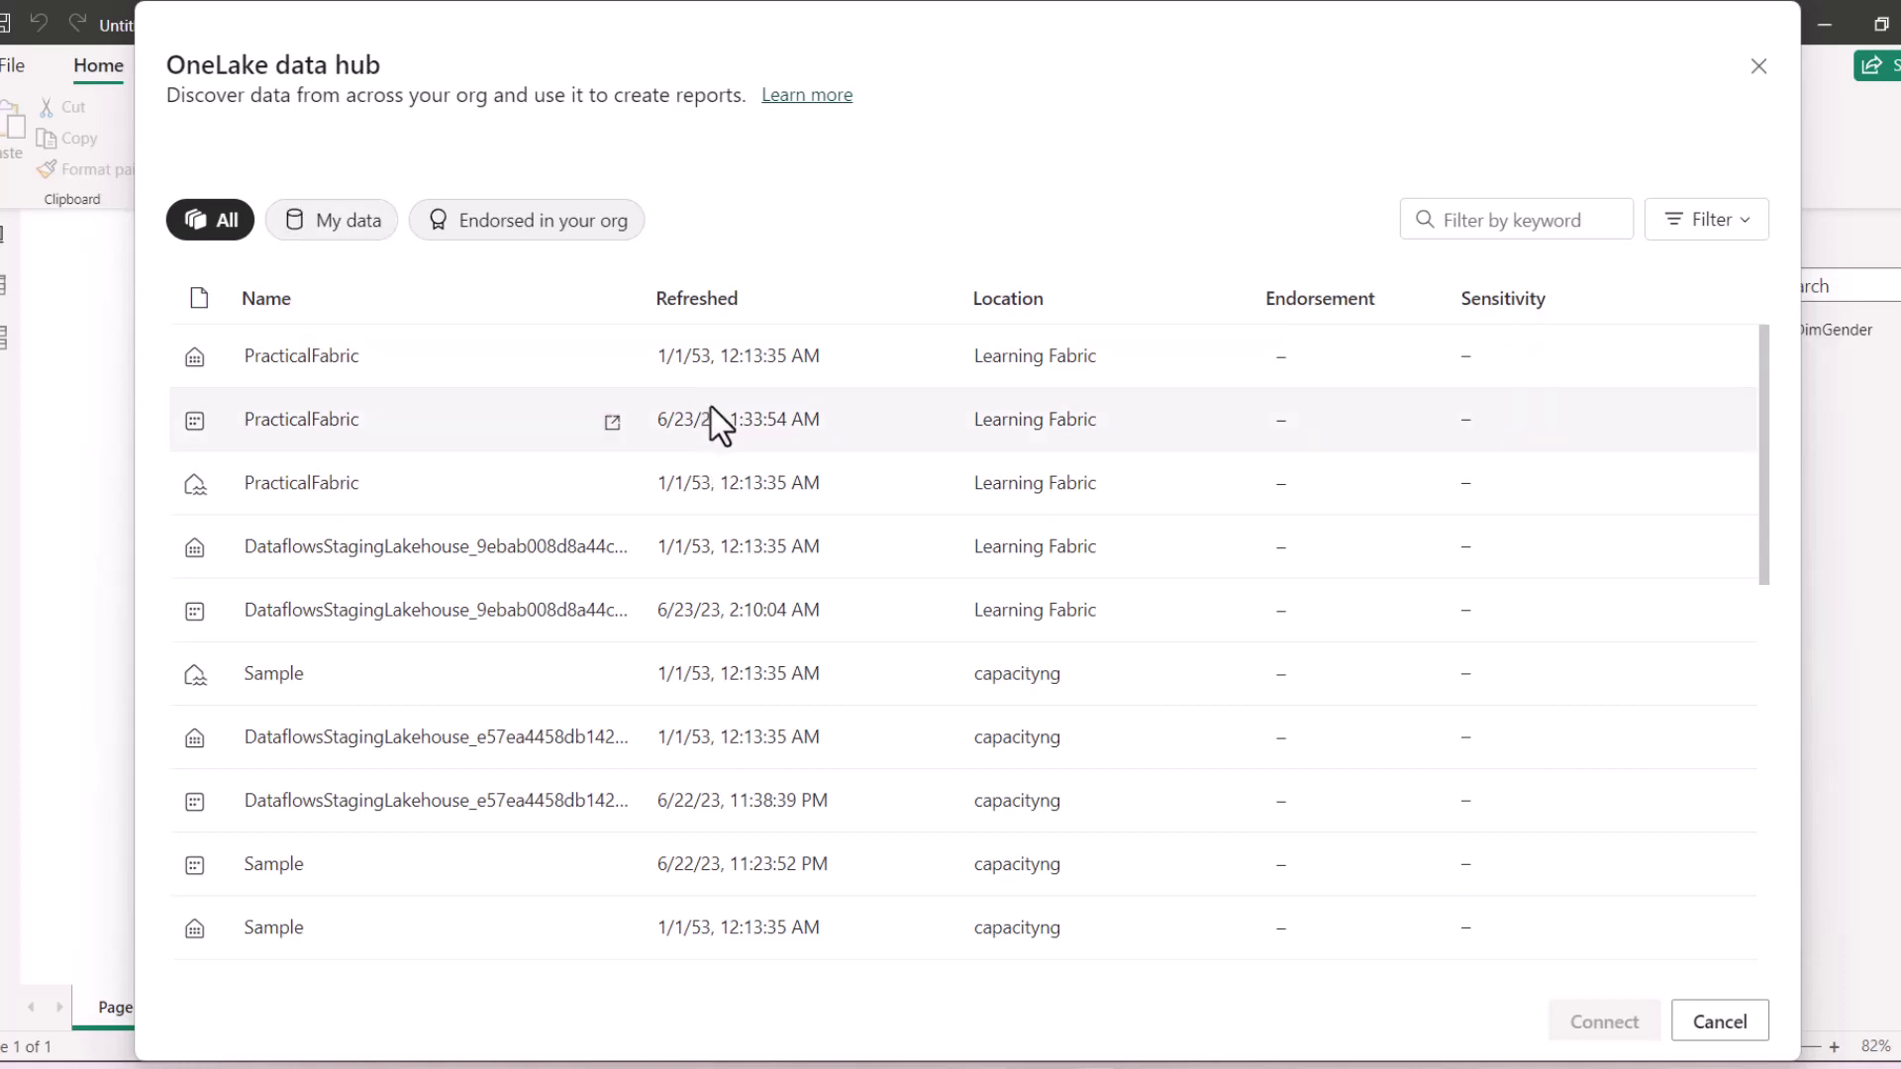
pyautogui.scroll(-9, 518, 441)
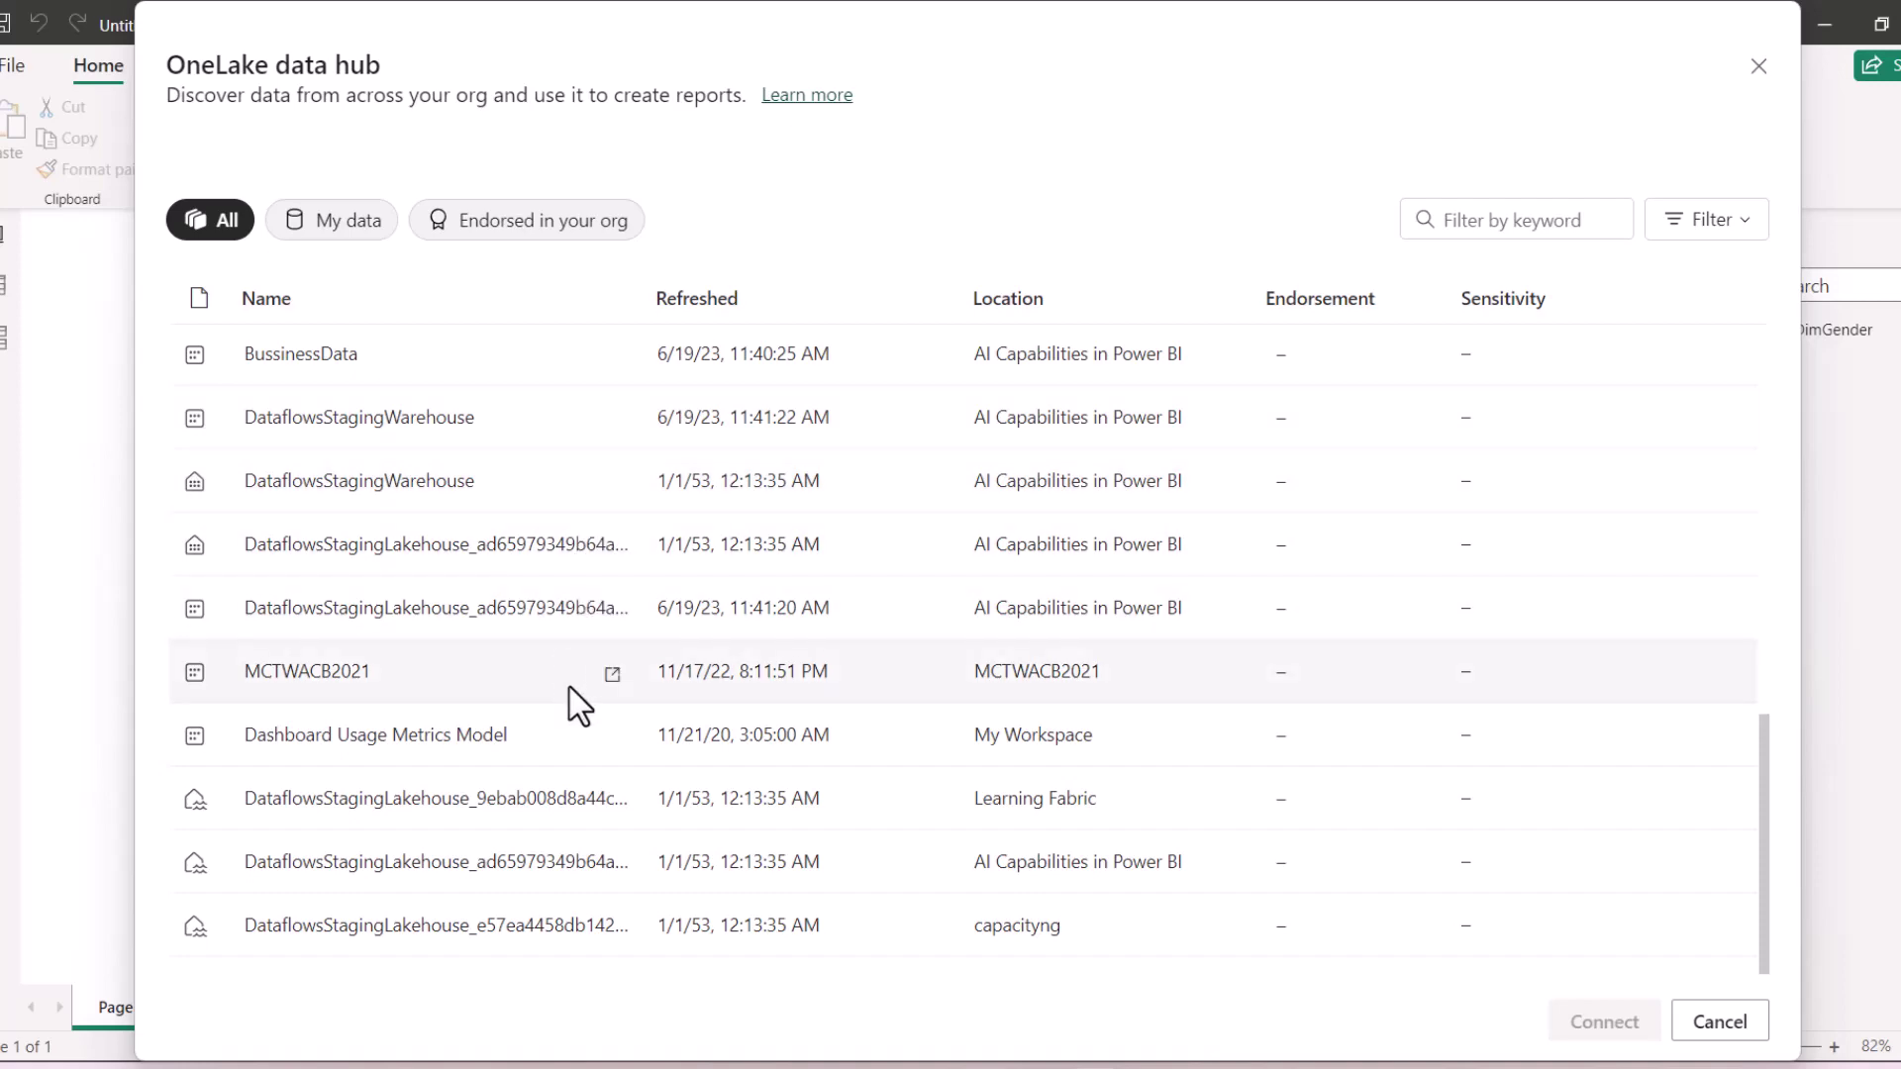
pyautogui.scroll(1, 579, 693)
pyautogui.scroll(7, 564, 669)
pyautogui.scroll(-6, 691, 598)
pyautogui.scroll(3, 945, 540)
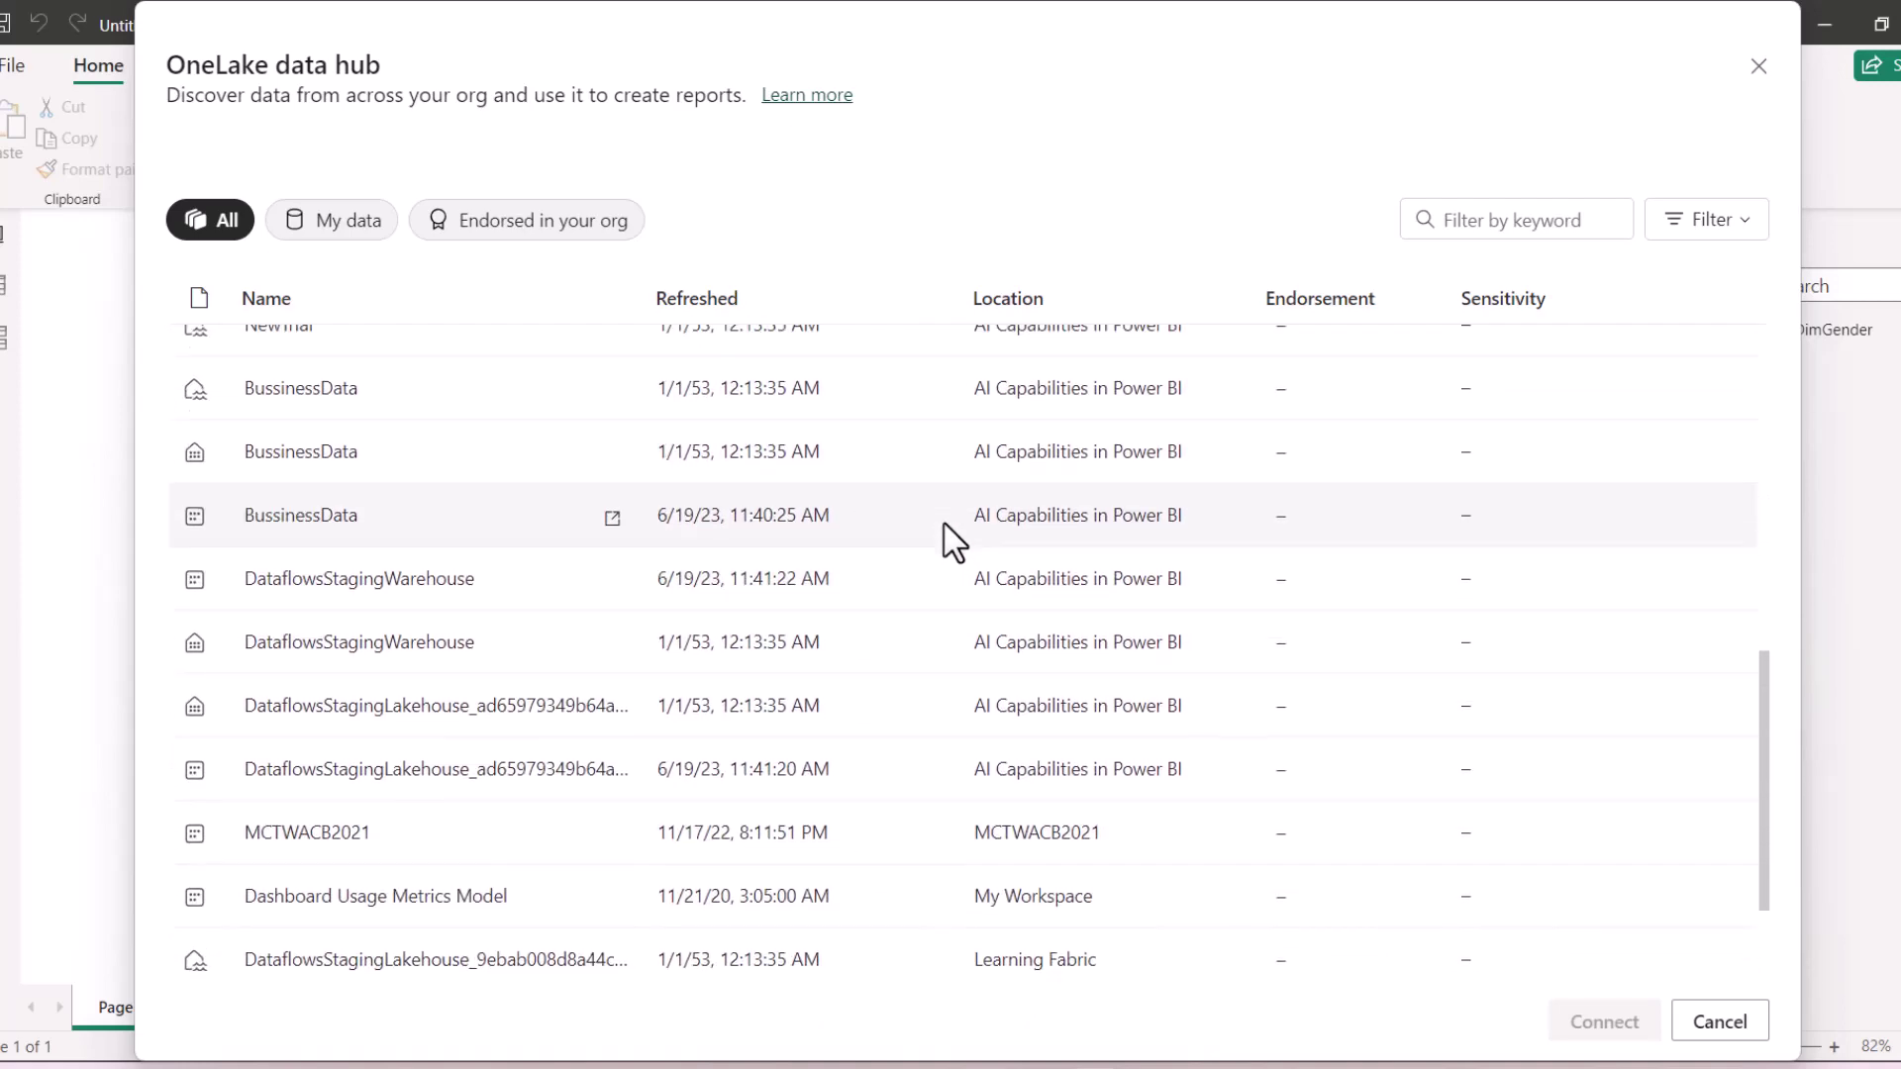
pyautogui.click(1720, 1022)
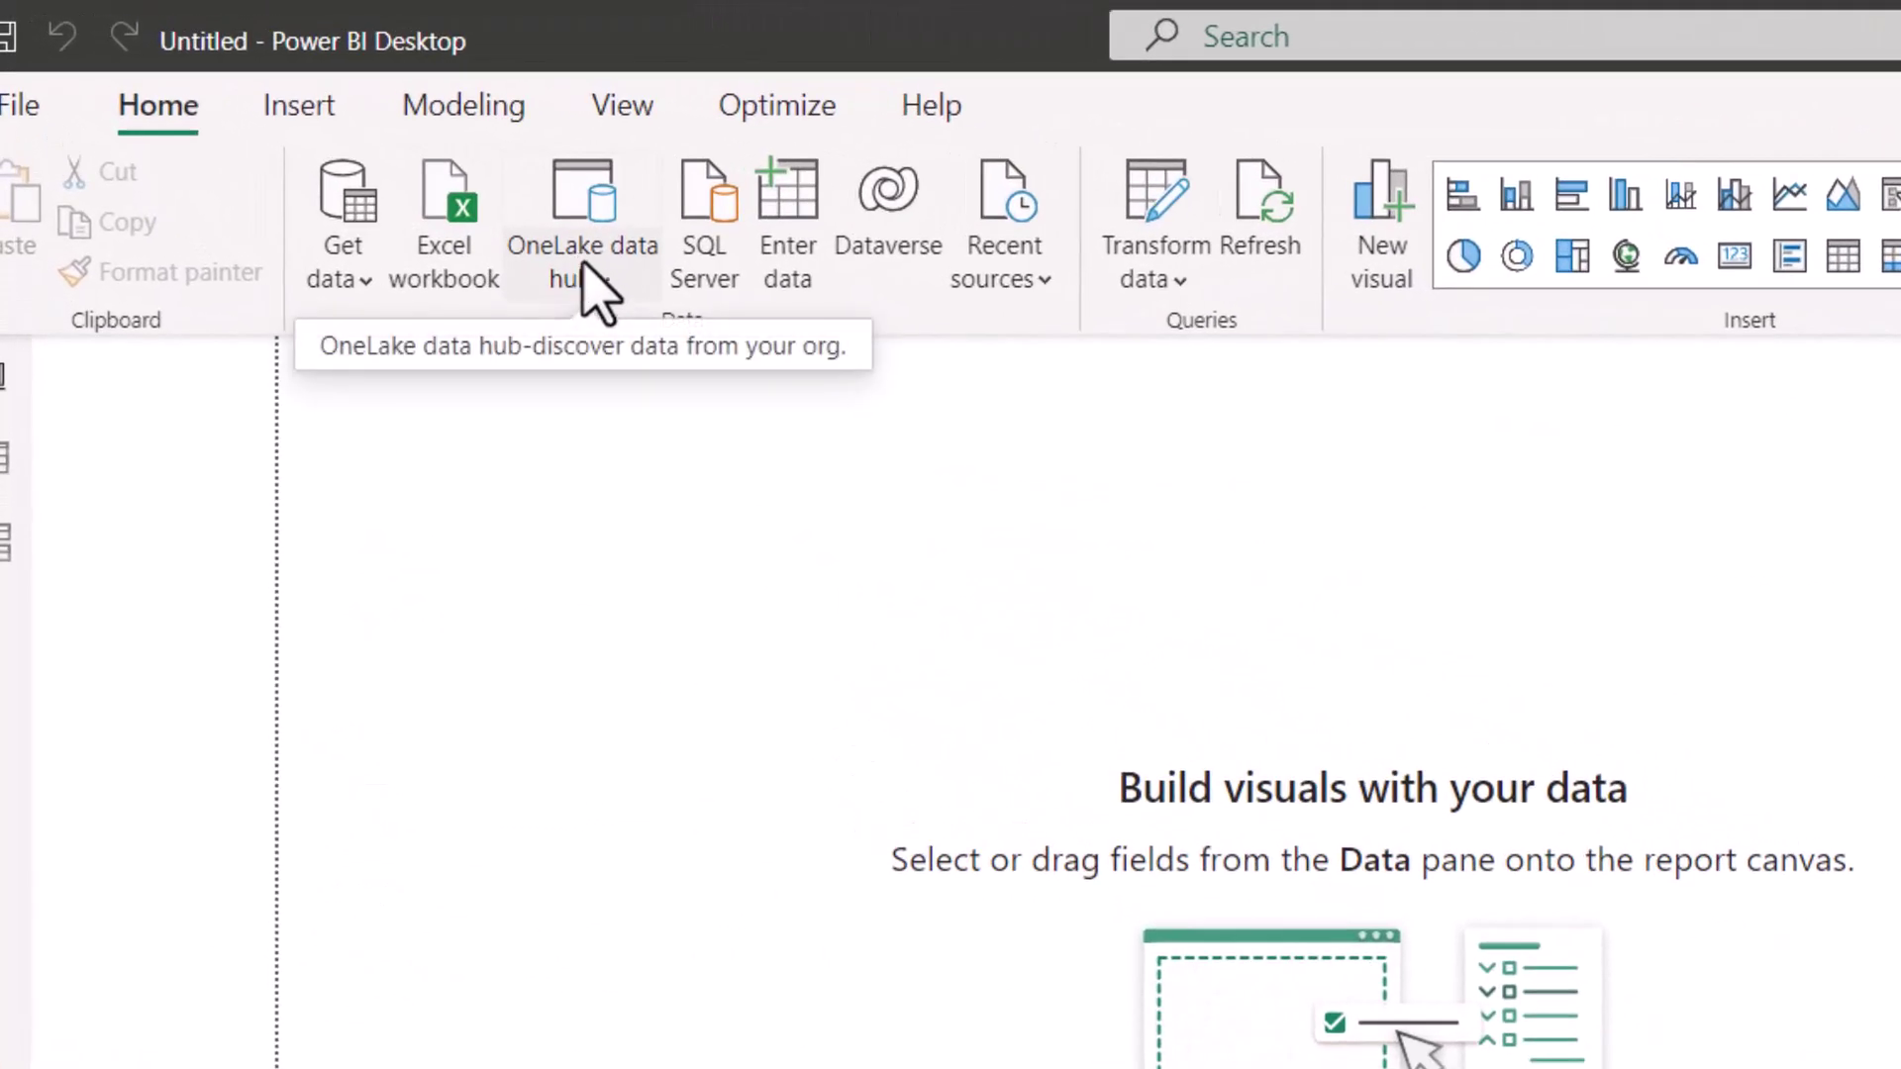
# Show OneLake's Lakehouses (Preview) list with PracticalFabric, Sample, NewTrial and BussinessData.
pyautogui.click(592, 281)
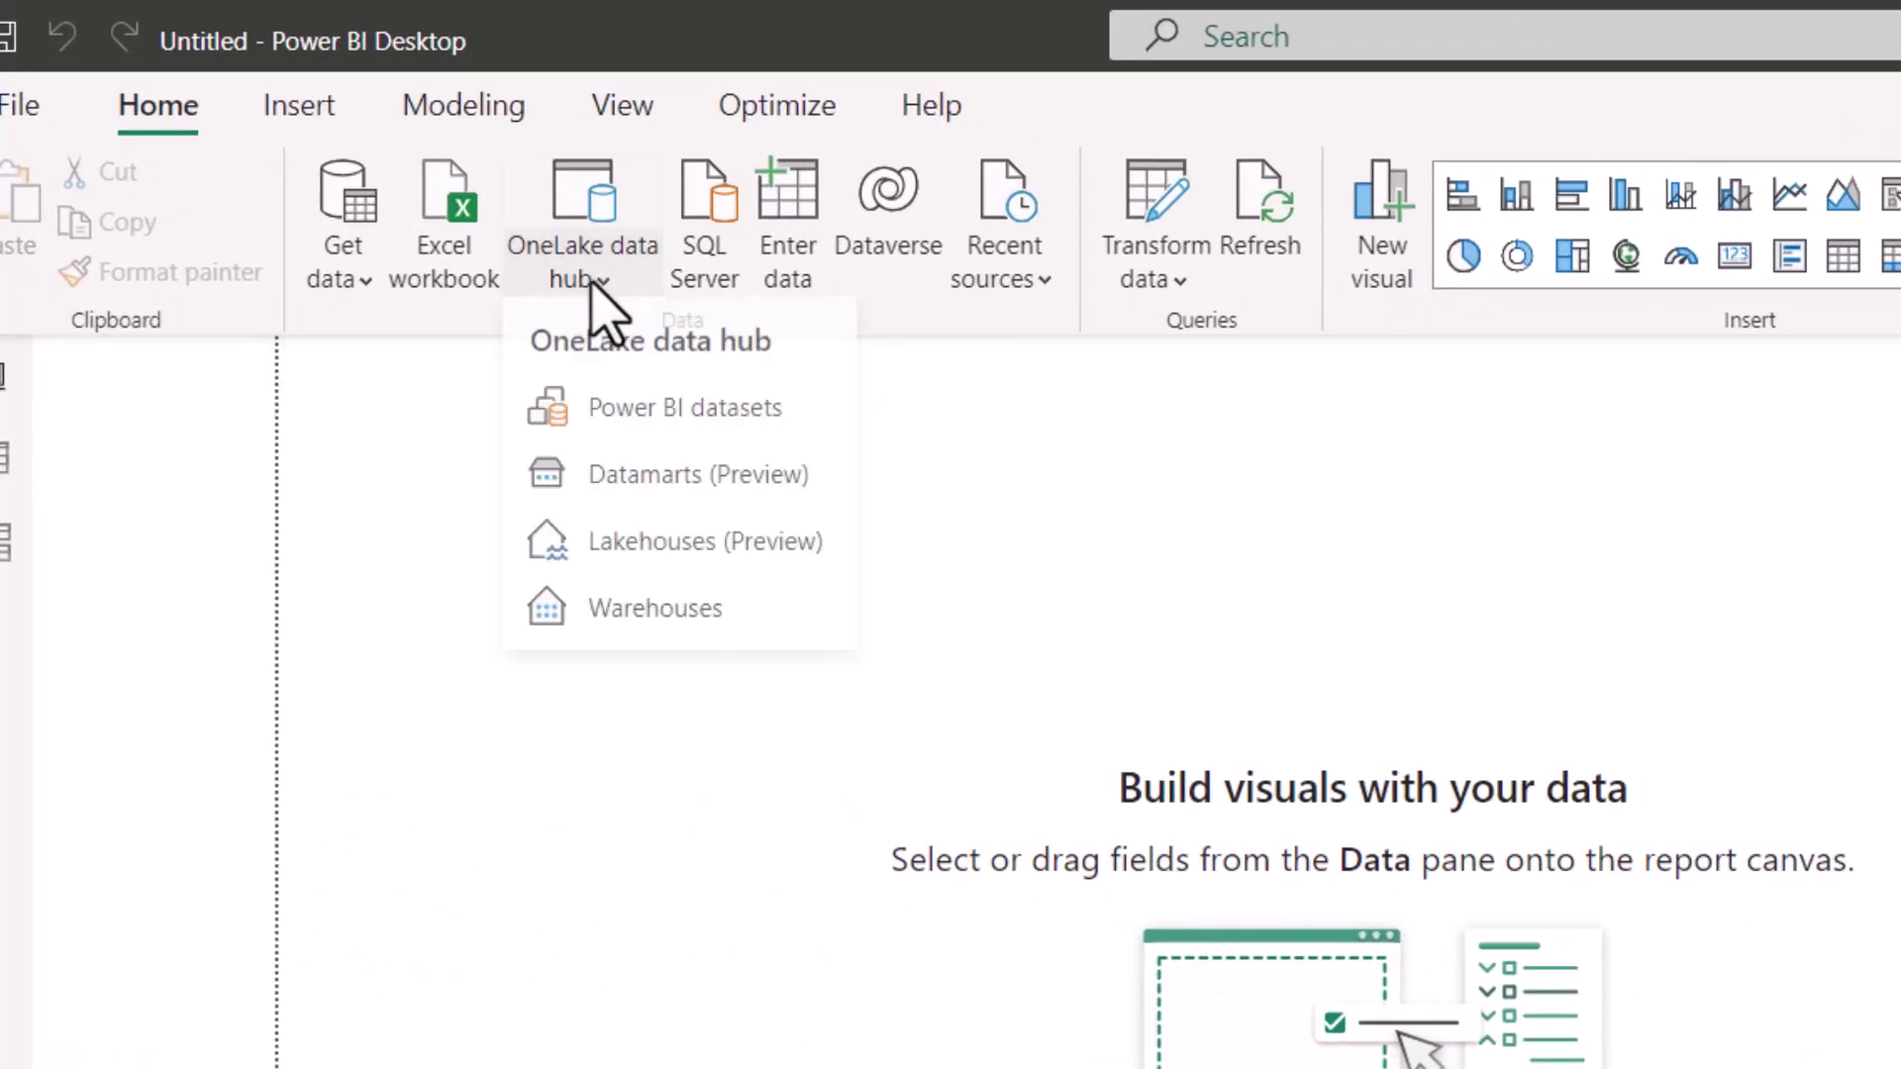
pyautogui.click(653, 550)
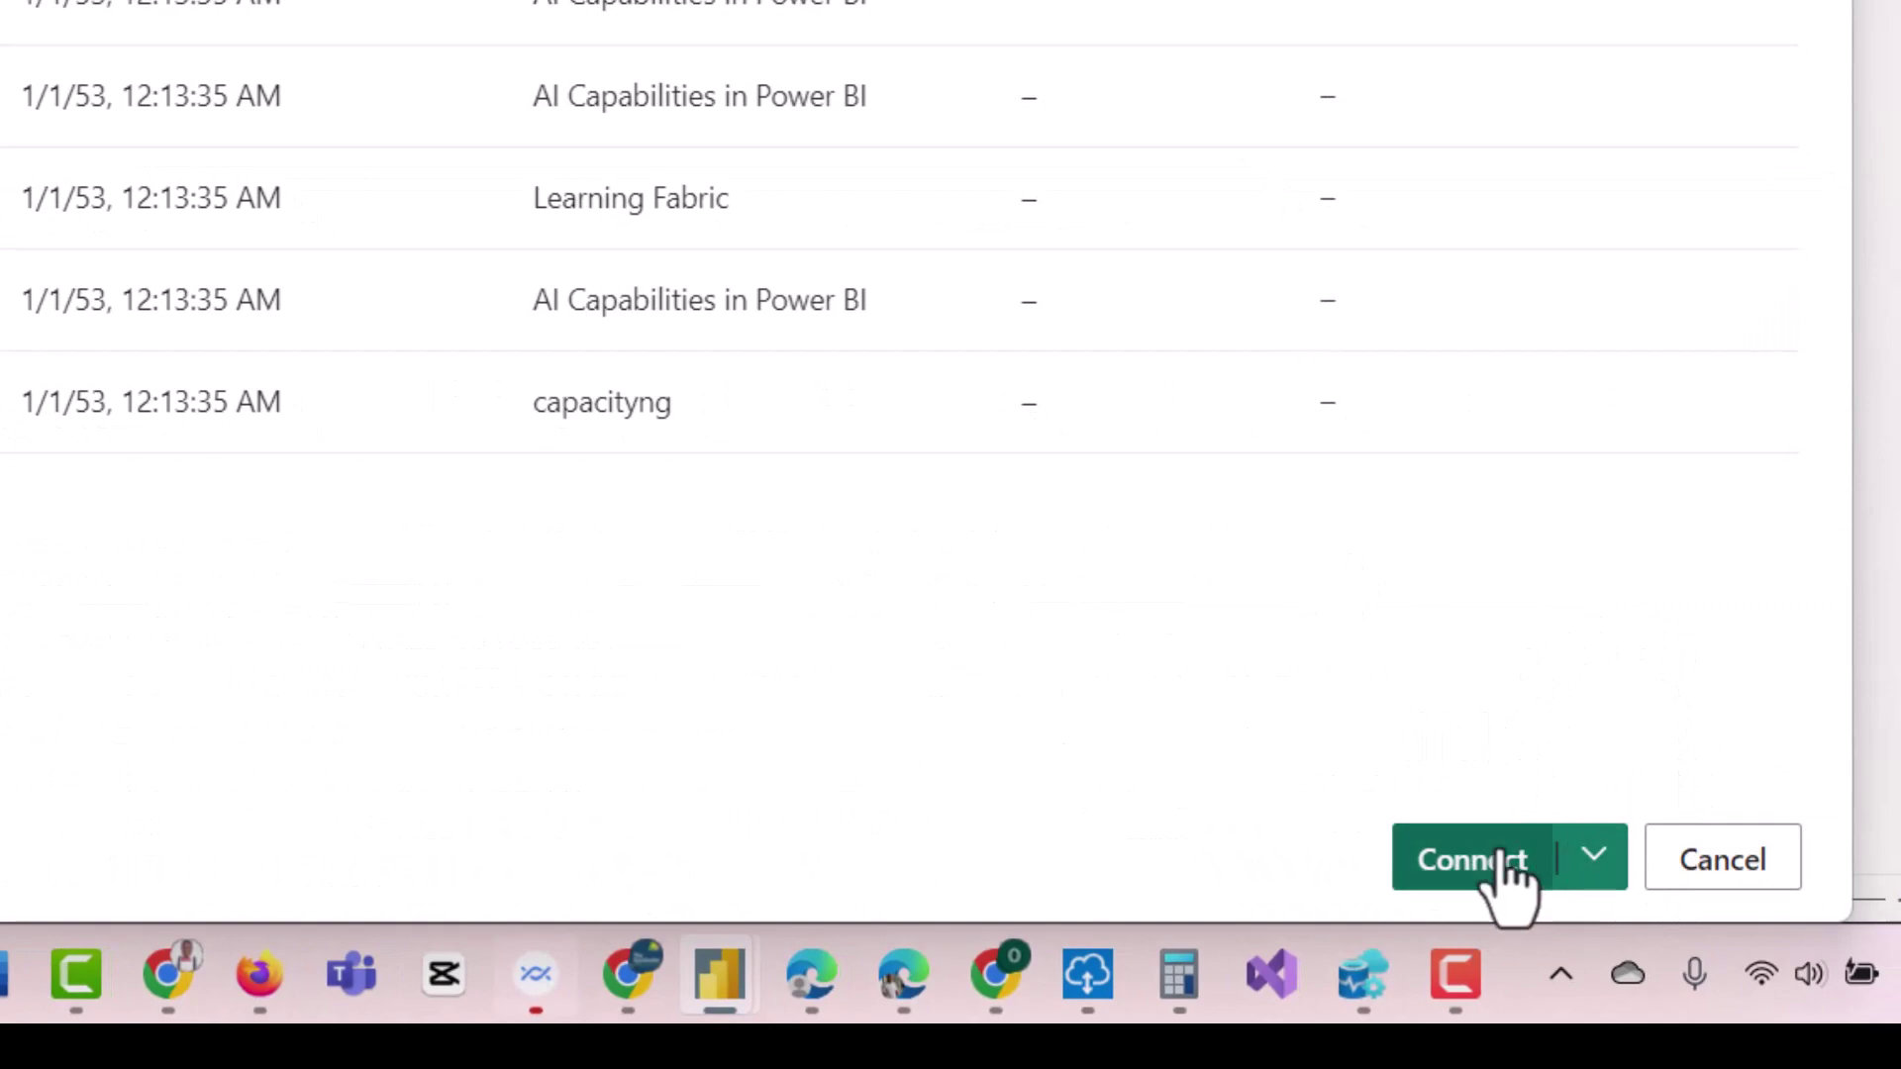
# Connect to the lakehouse through Connect to SQL endpoint rather than its default data model.
pyautogui.click(1594, 857)
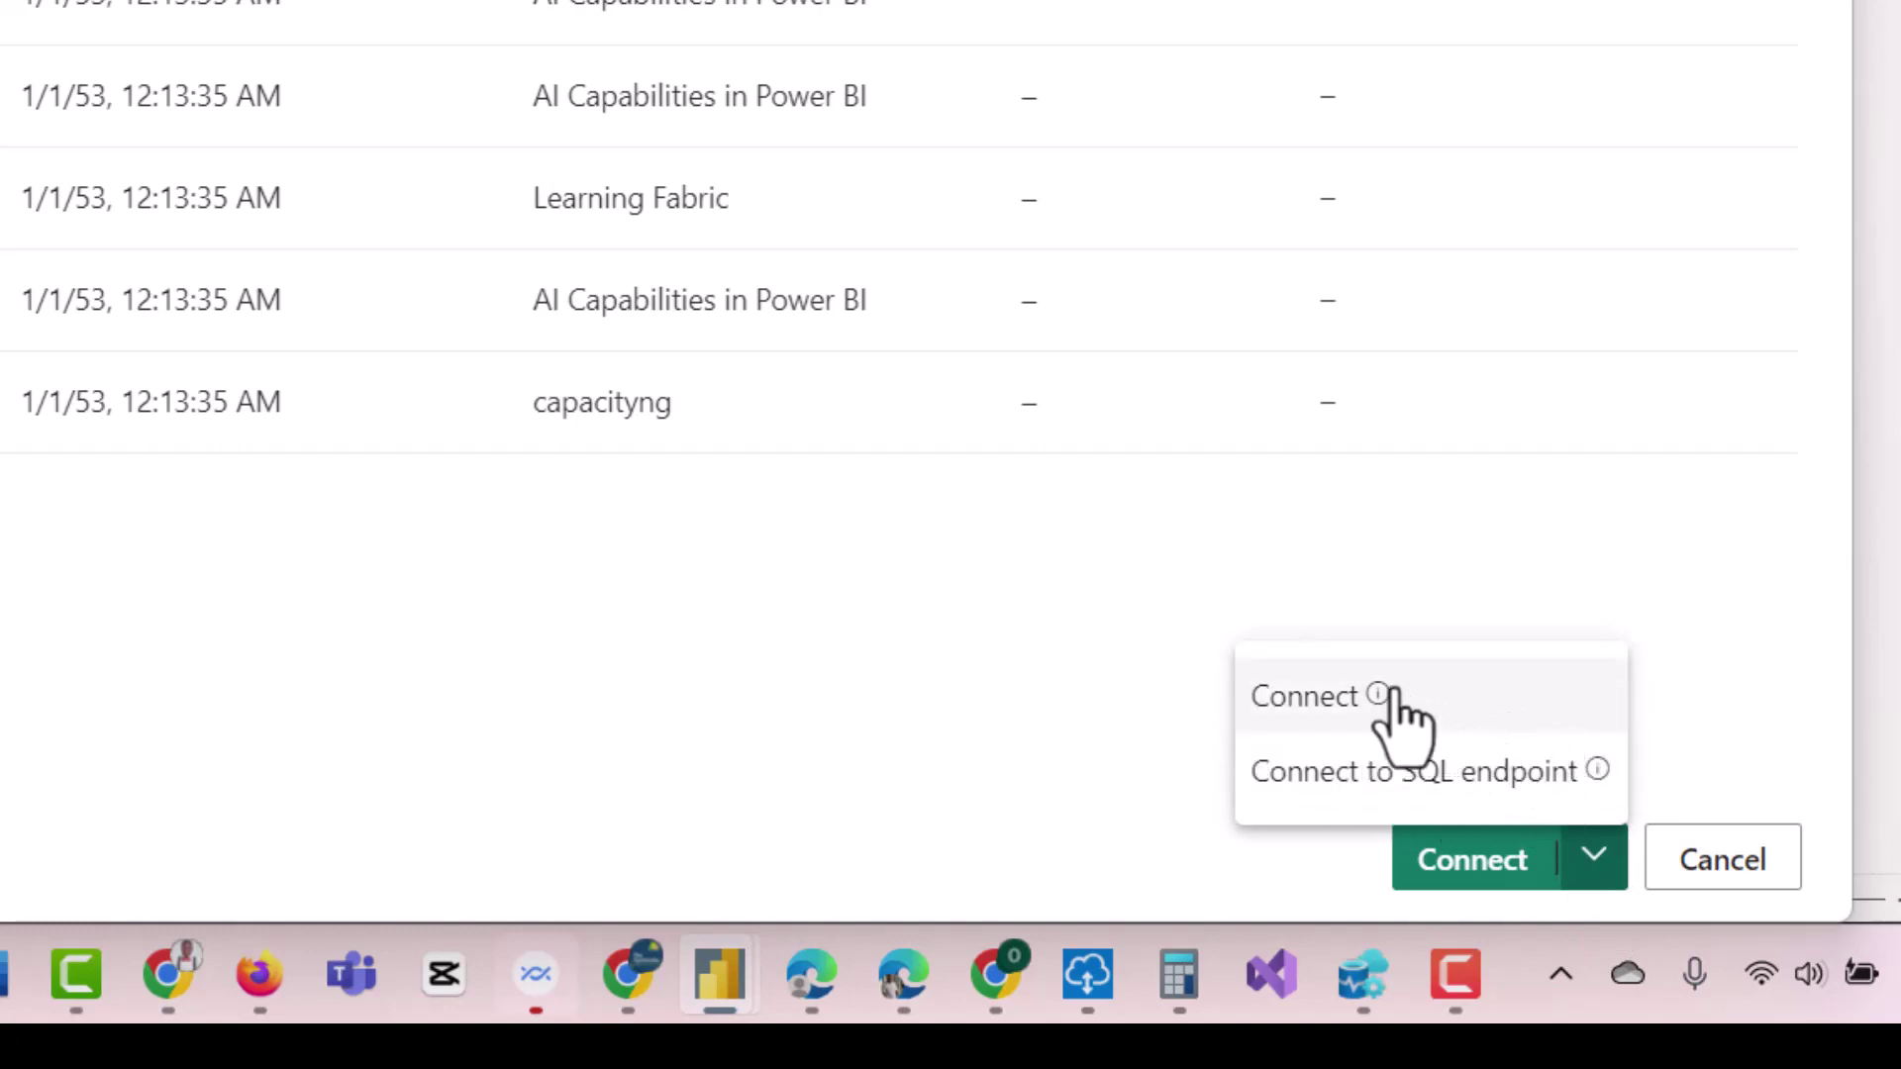
pyautogui.moveTo(1378, 697)
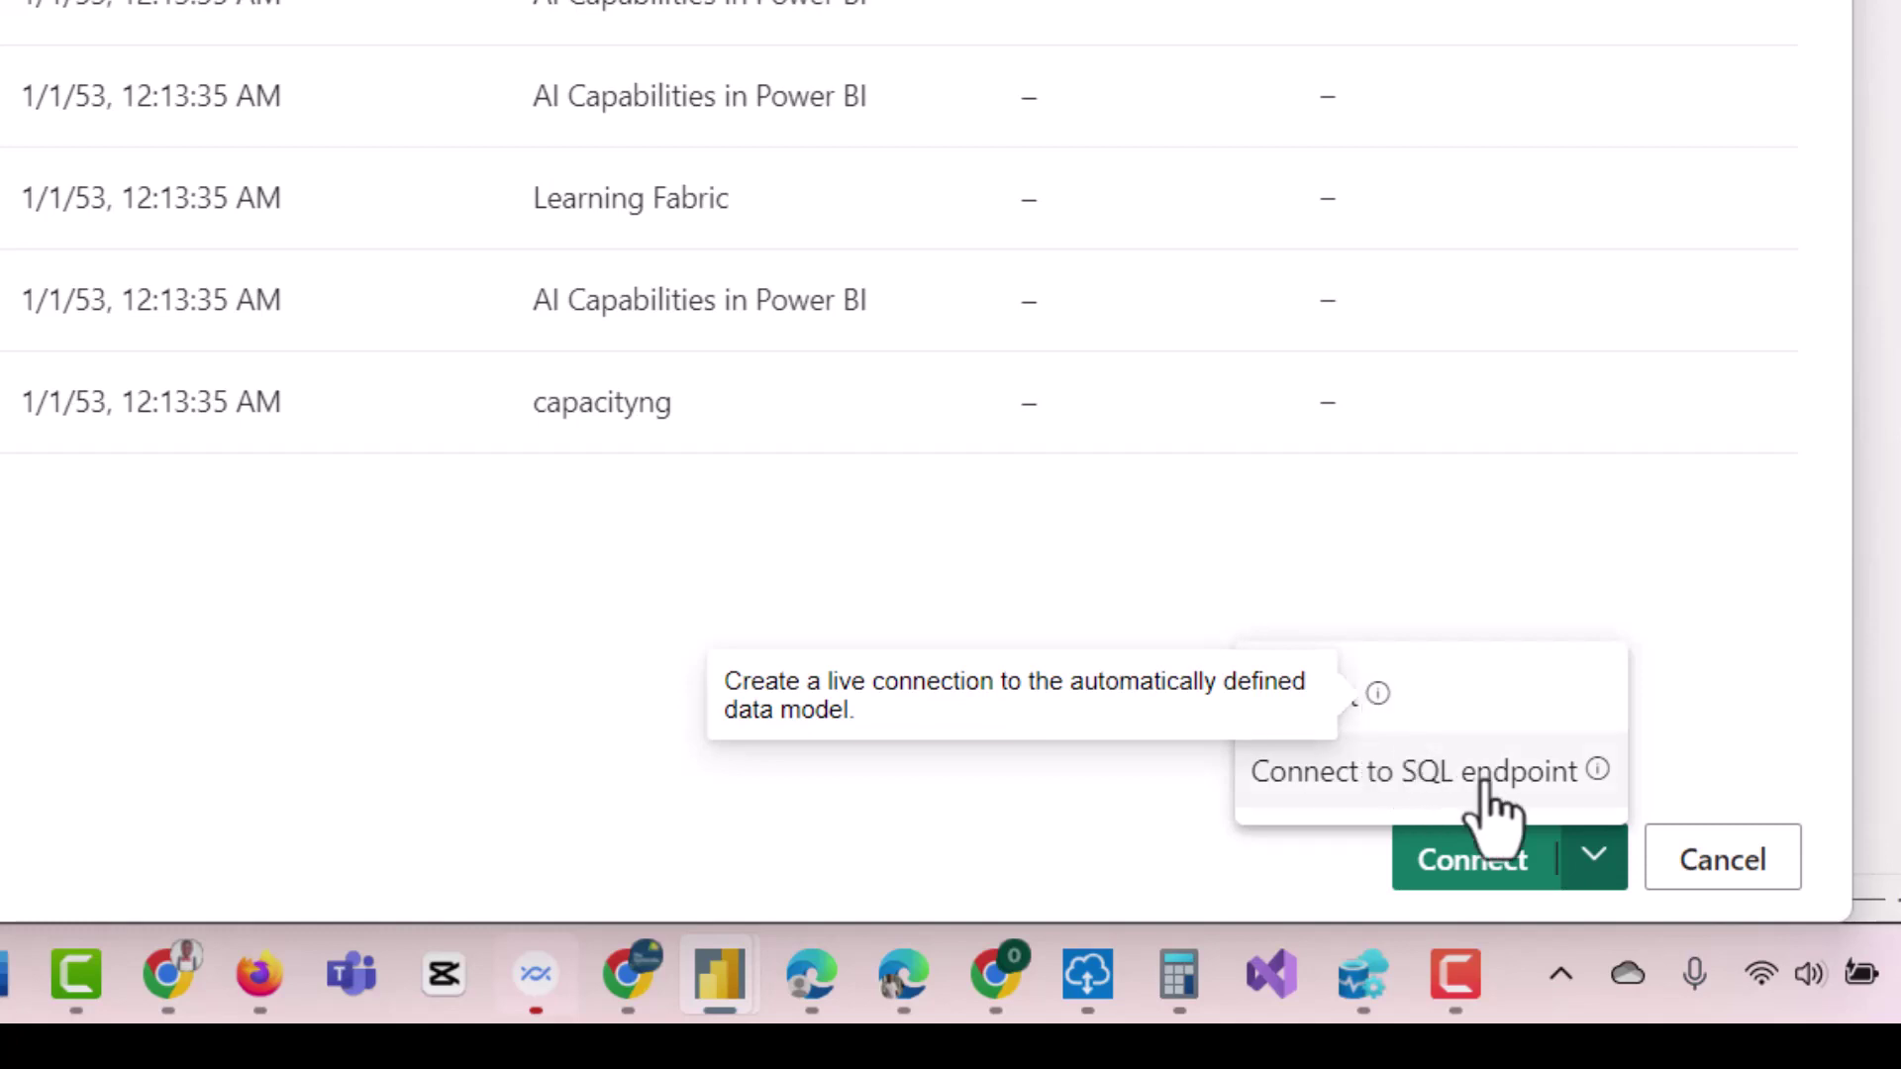
pyautogui.moveTo(1597, 771)
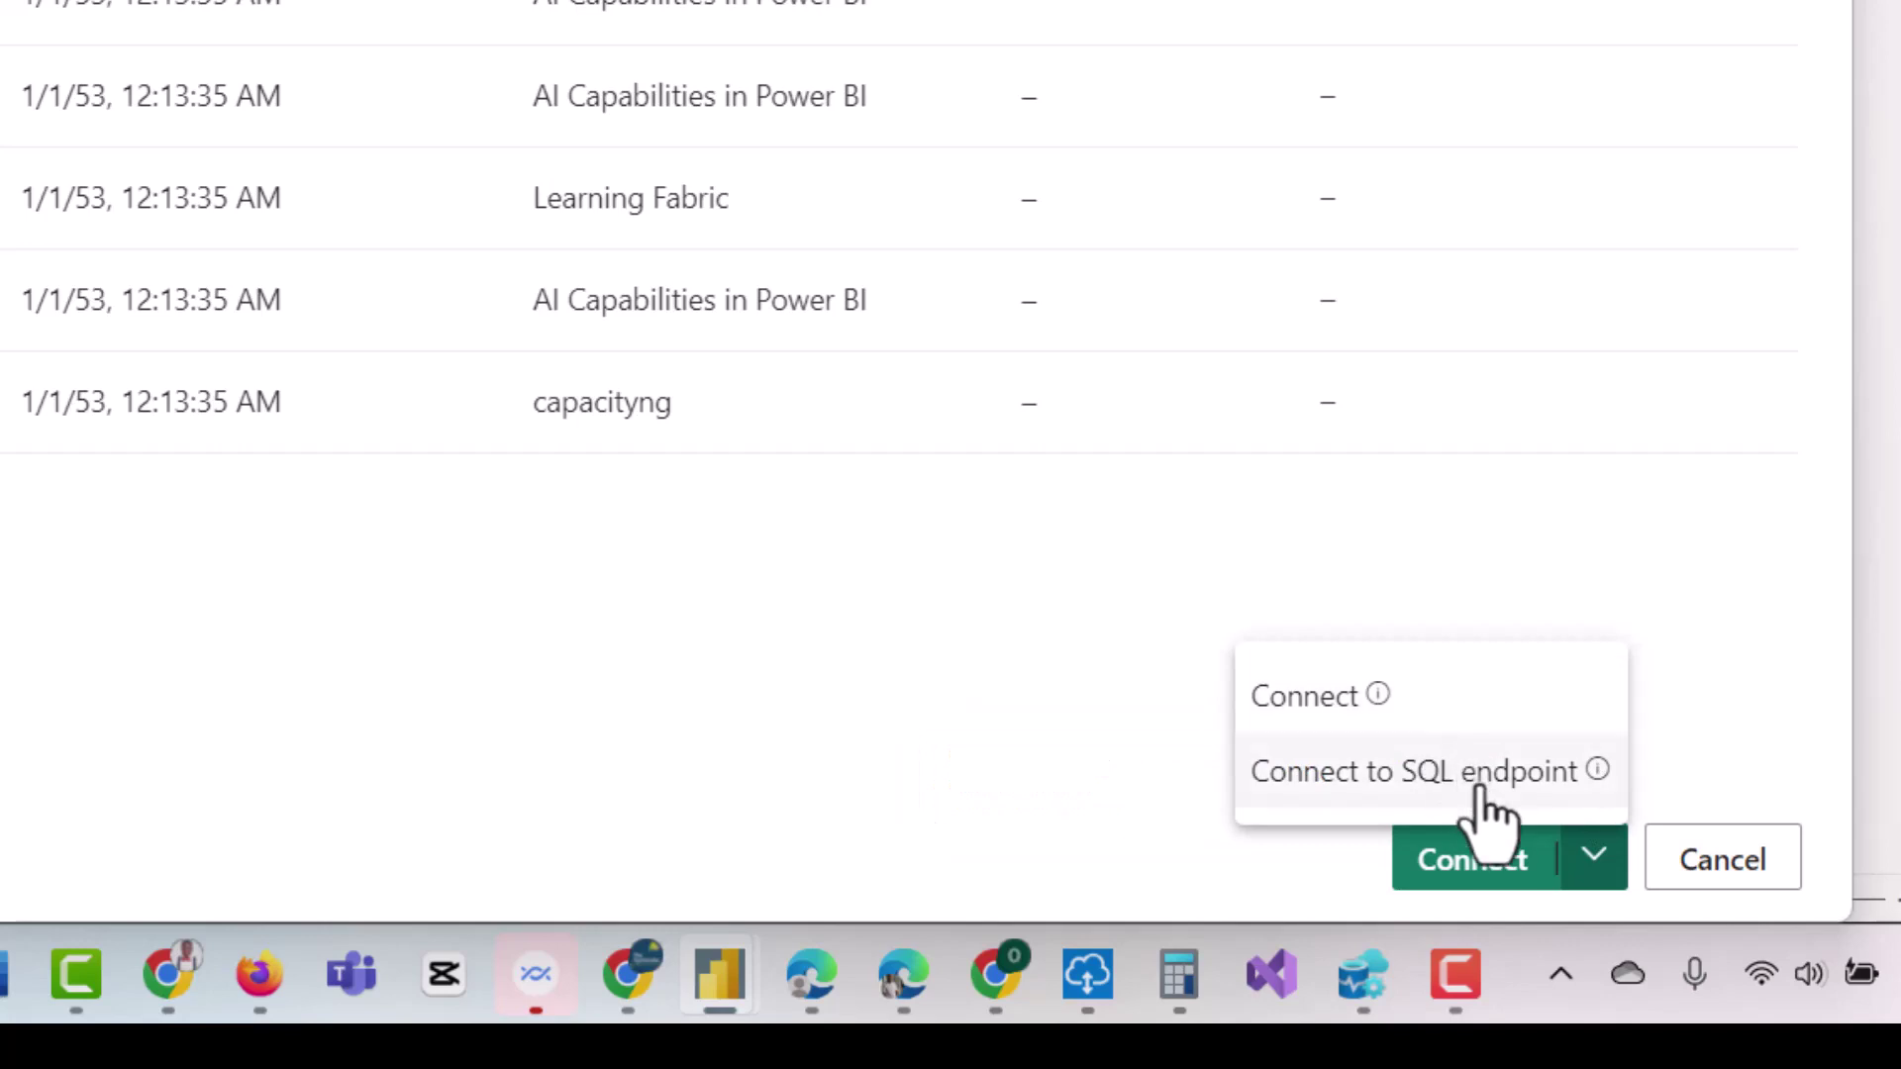
pyautogui.click(1515, 815)
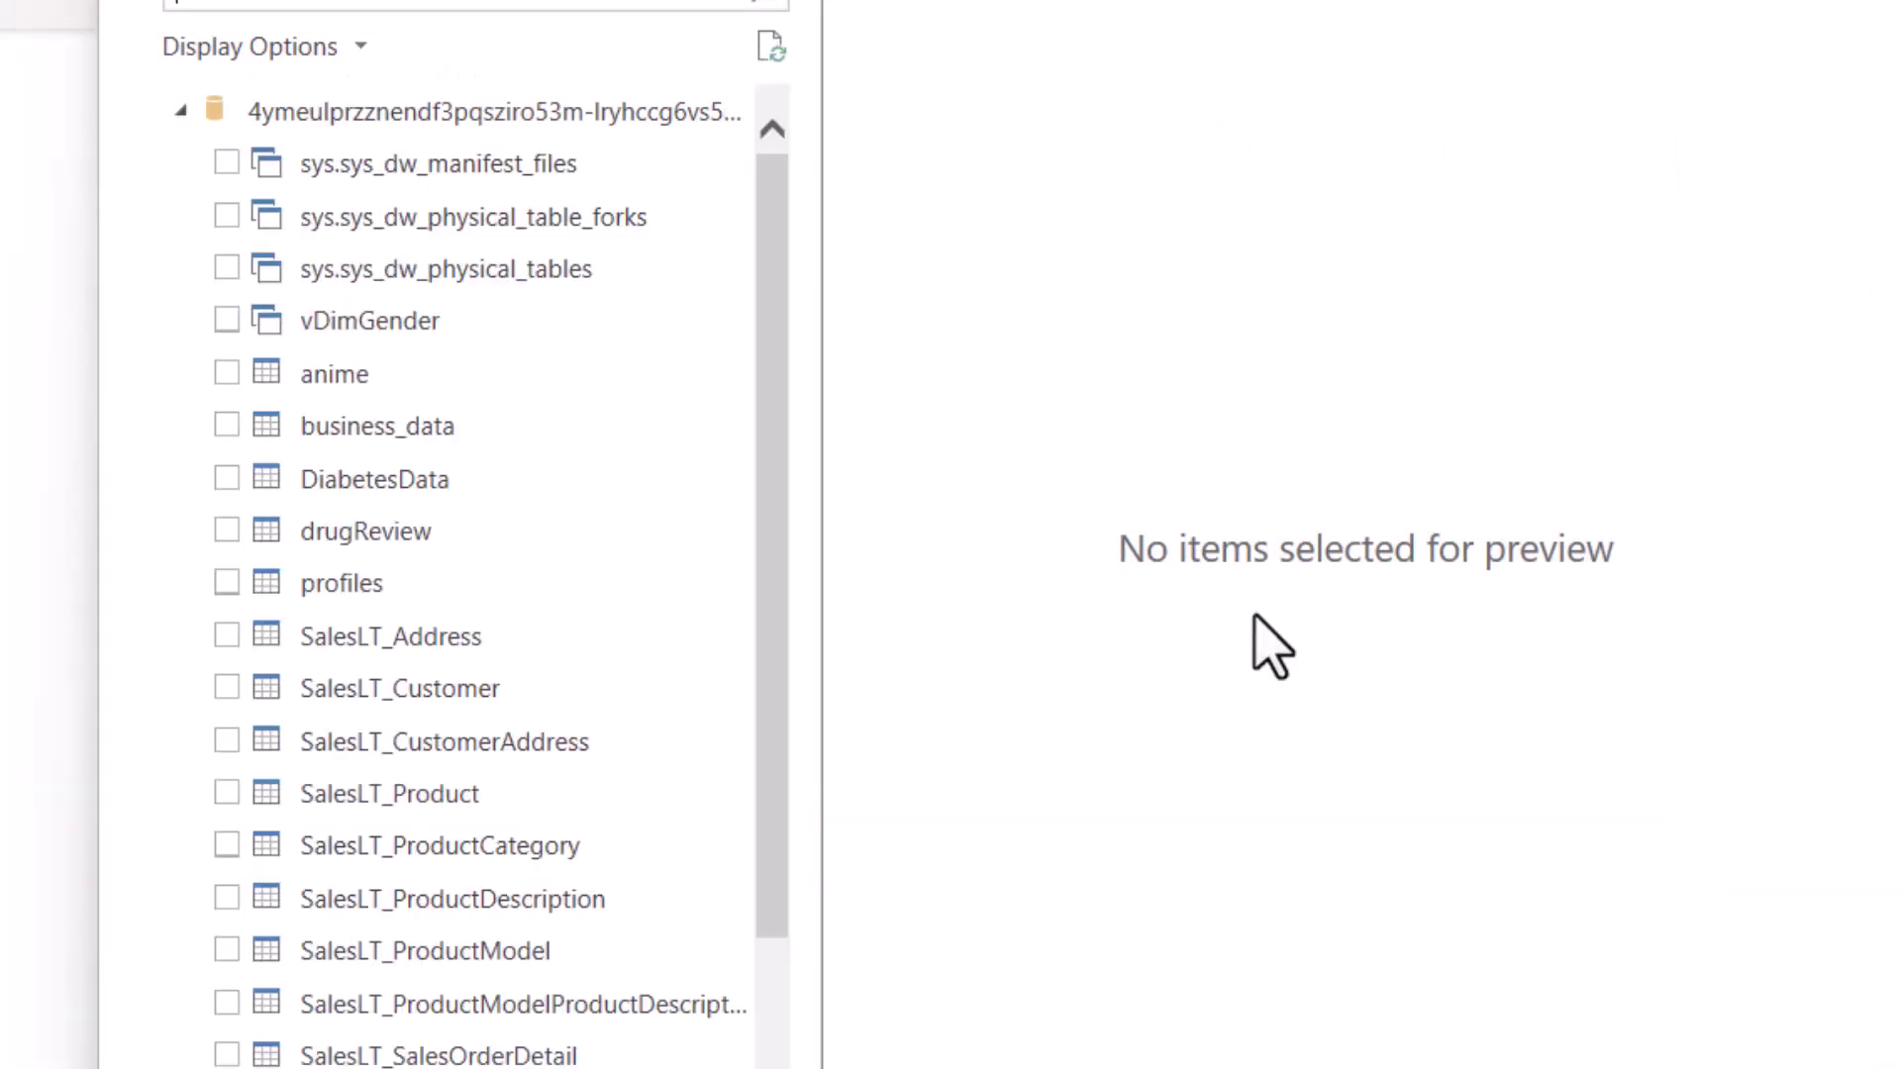
# Tick anime, DiabetesData and profiles, leave drugReview unticked, and load them.
pyautogui.click(226, 479)
pyautogui.click(227, 533)
pyautogui.click(228, 377)
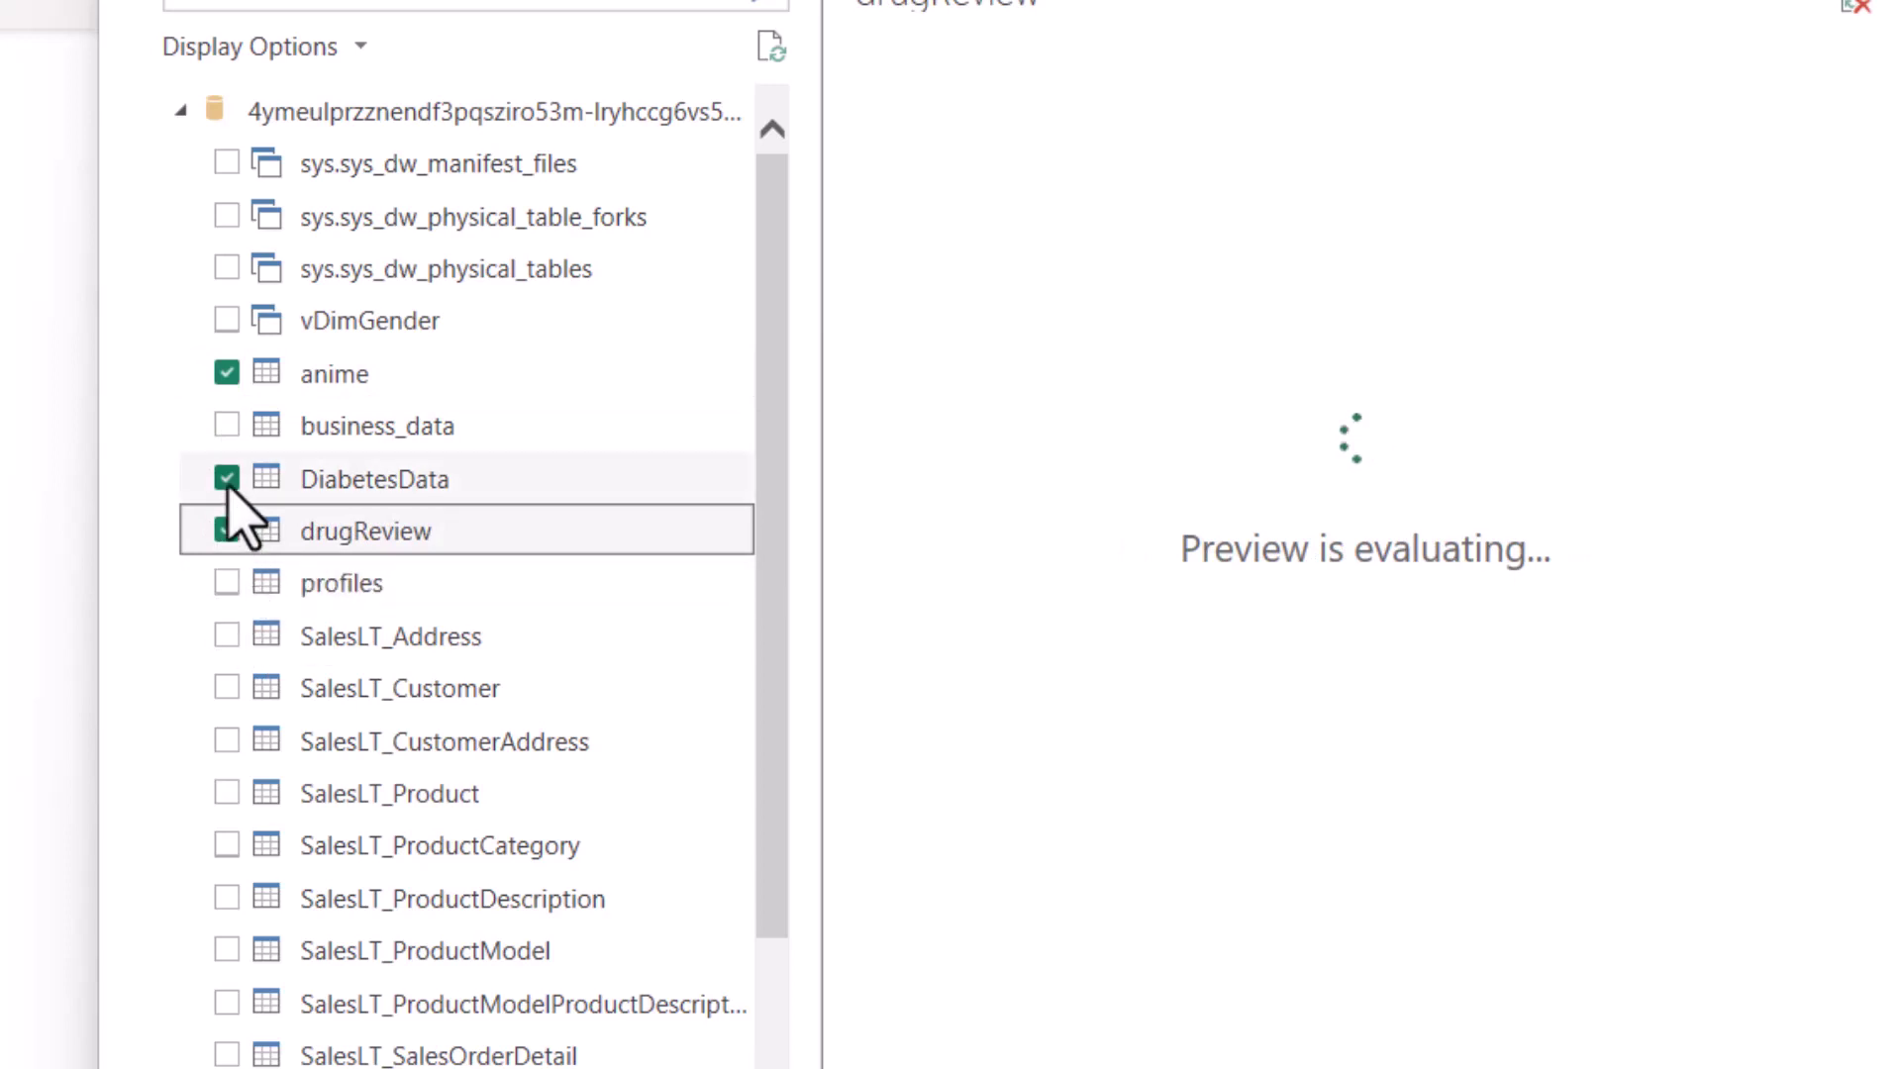
pyautogui.click(228, 481)
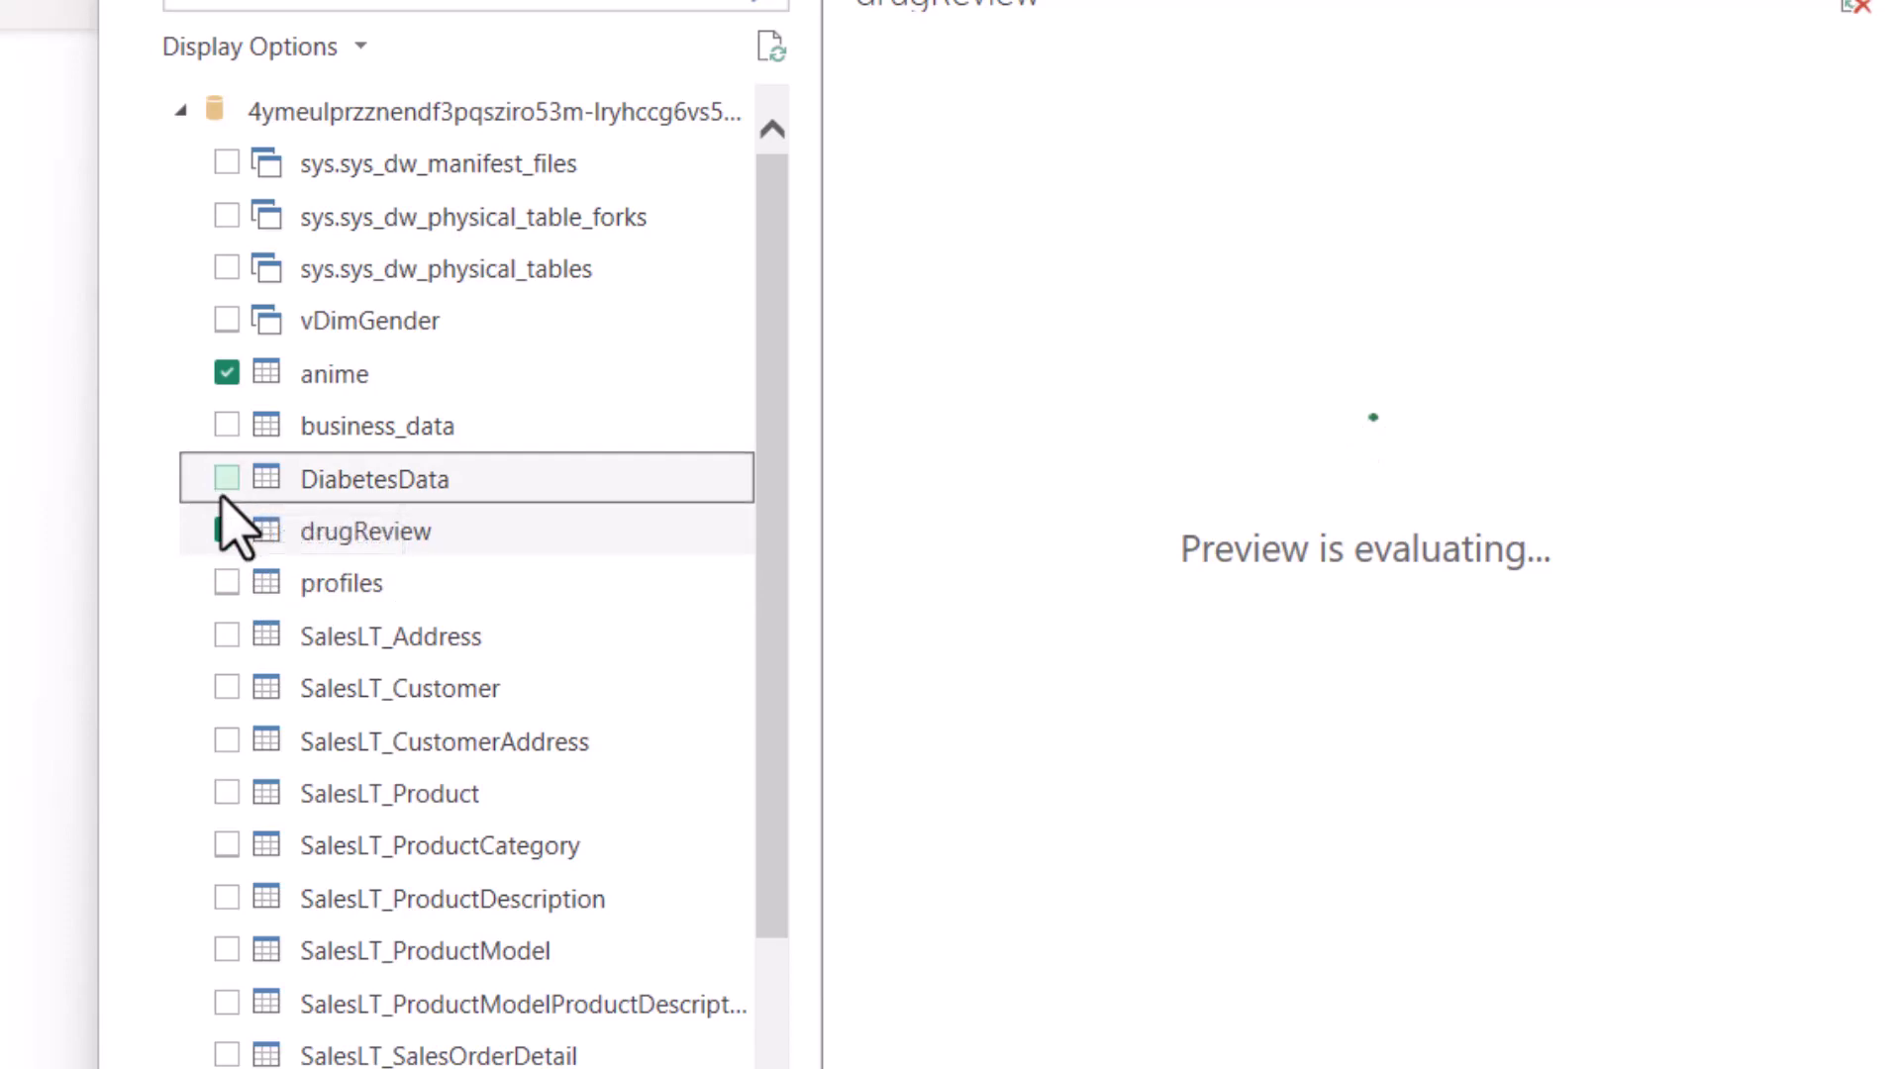
pyautogui.click(227, 480)
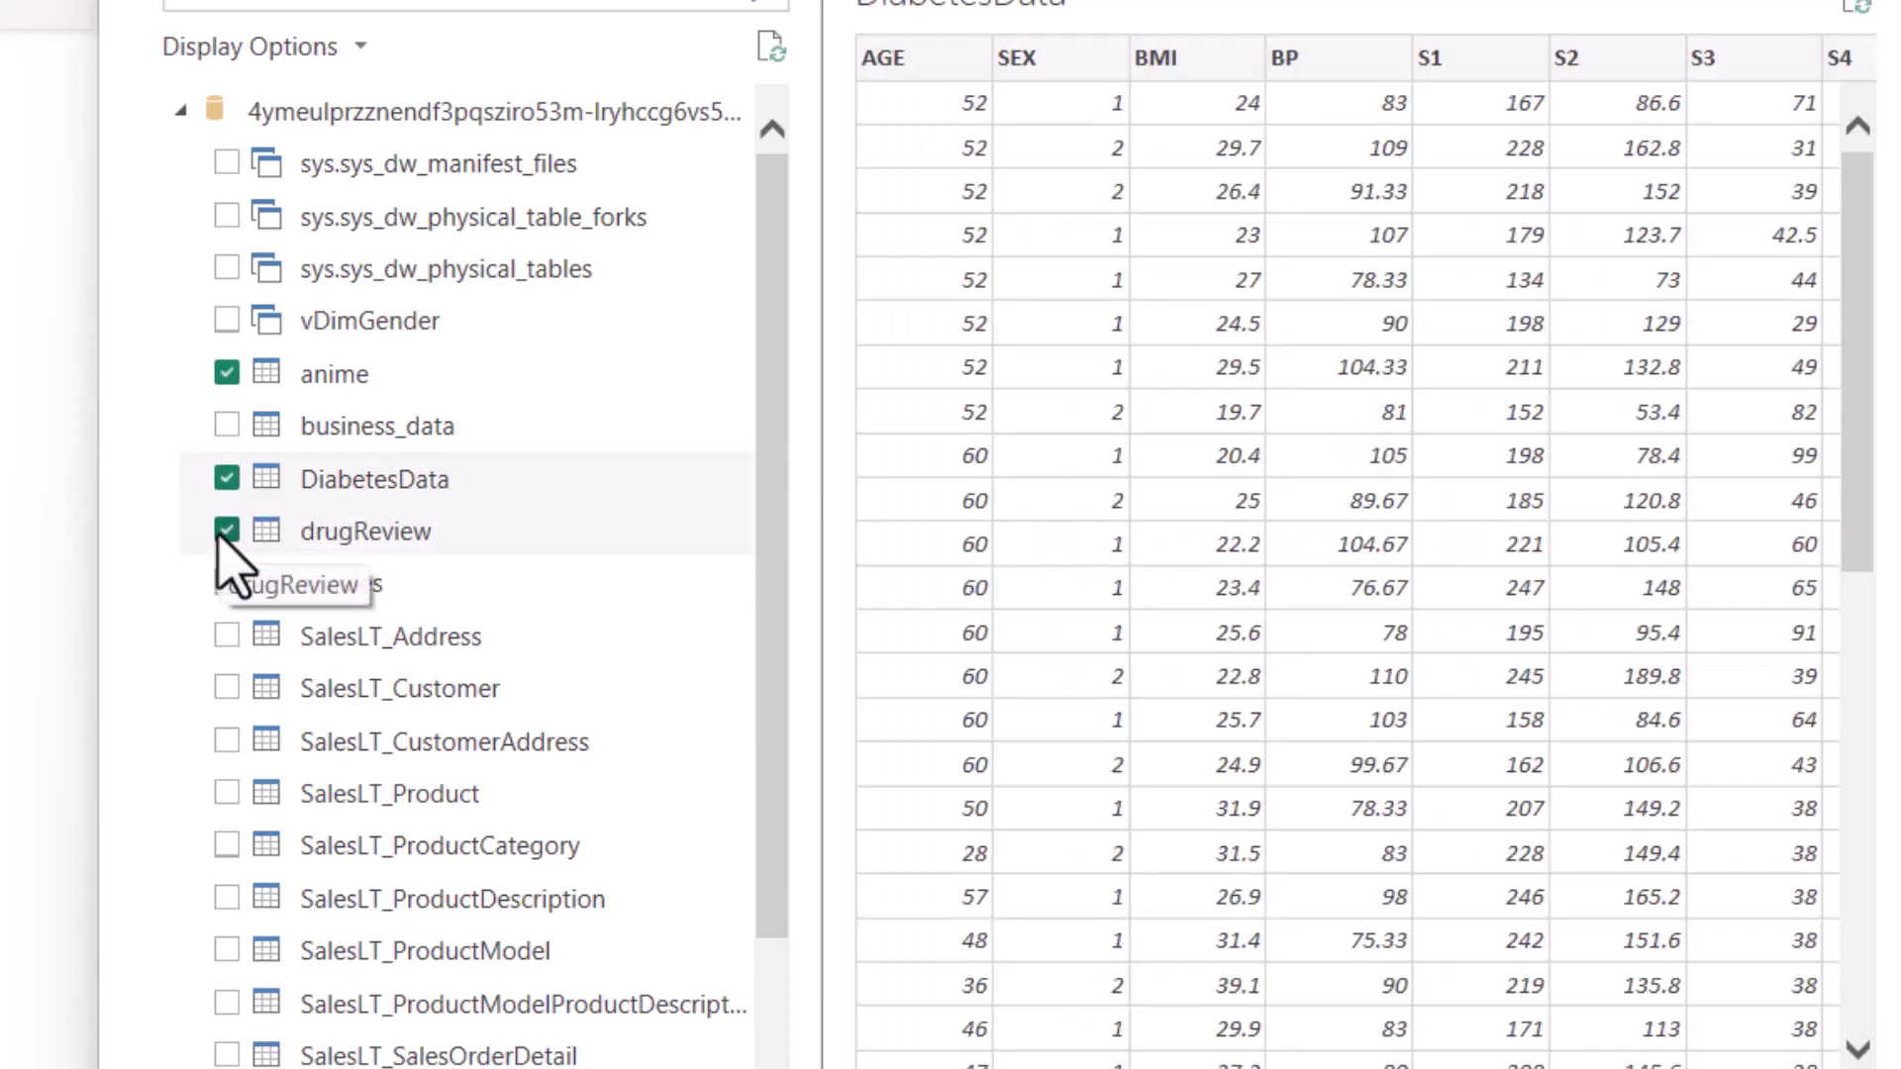
pyautogui.click(227, 532)
pyautogui.click(226, 584)
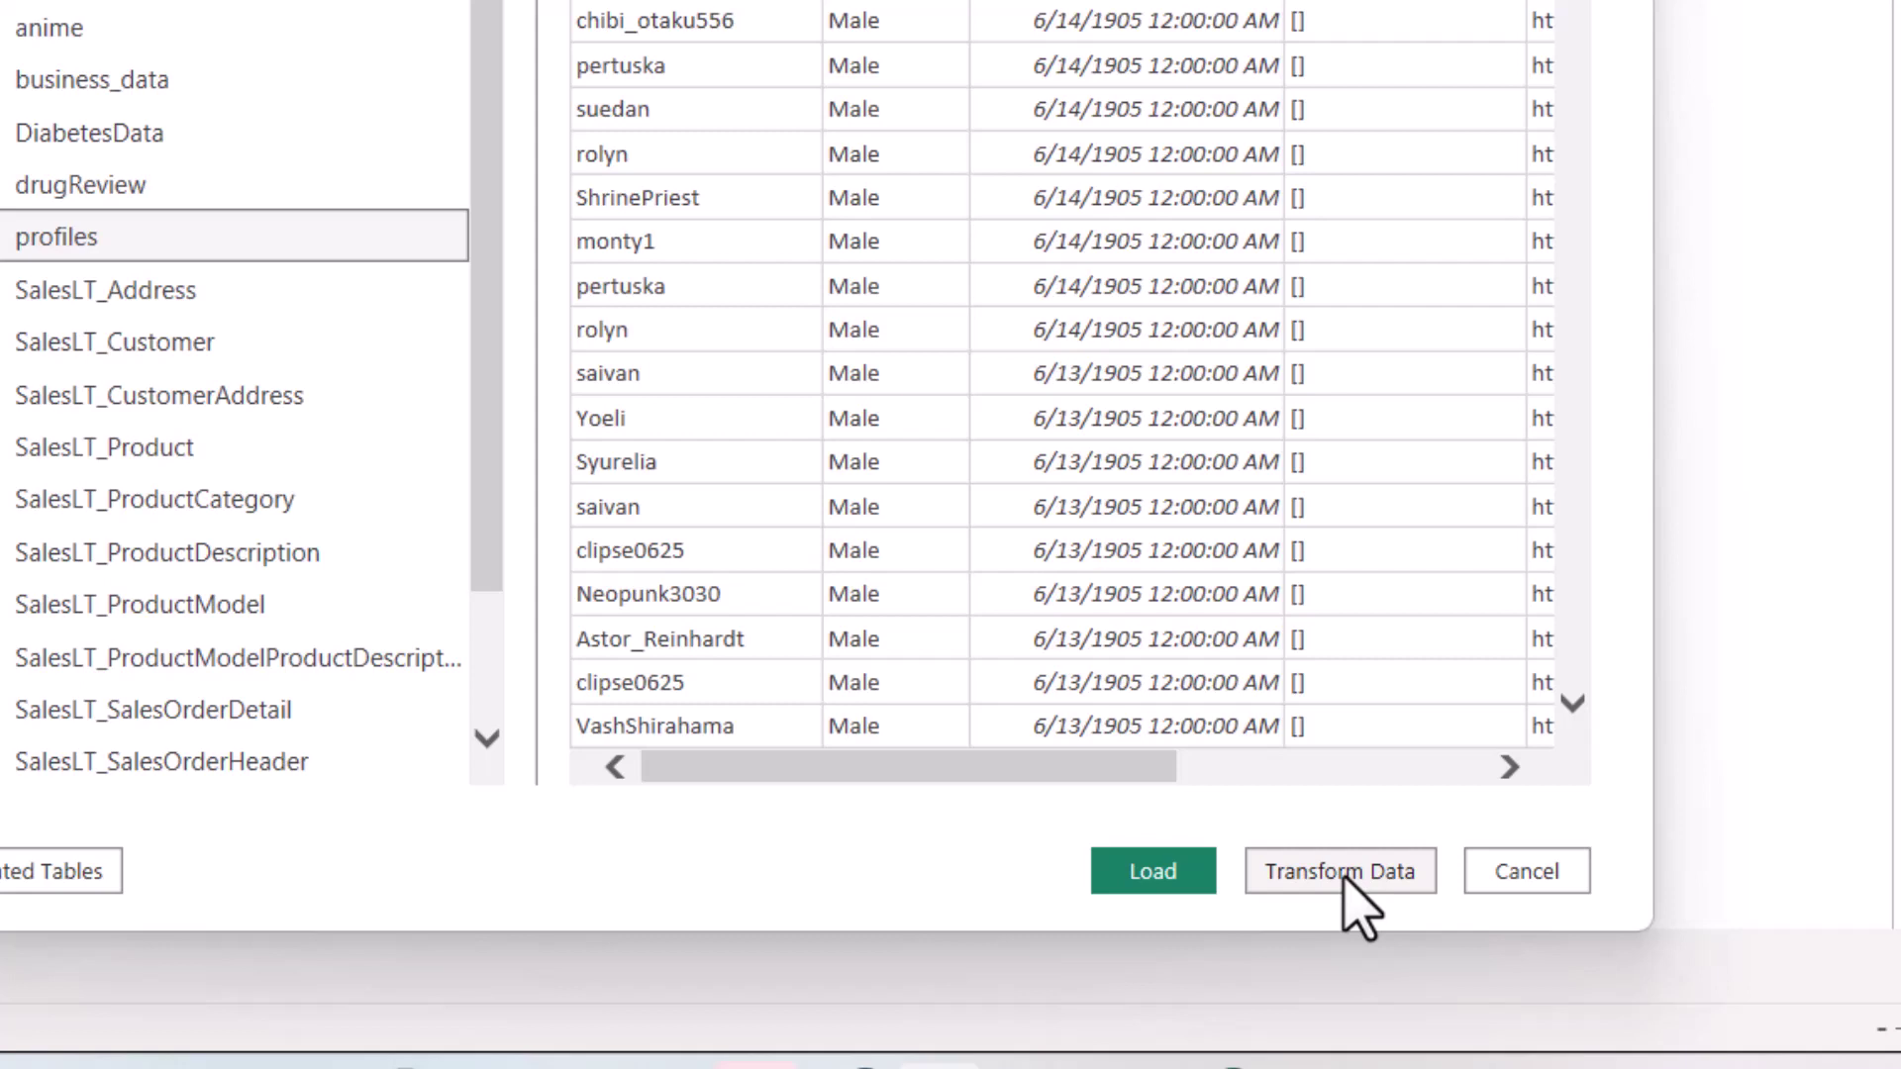
pyautogui.click(1151, 873)
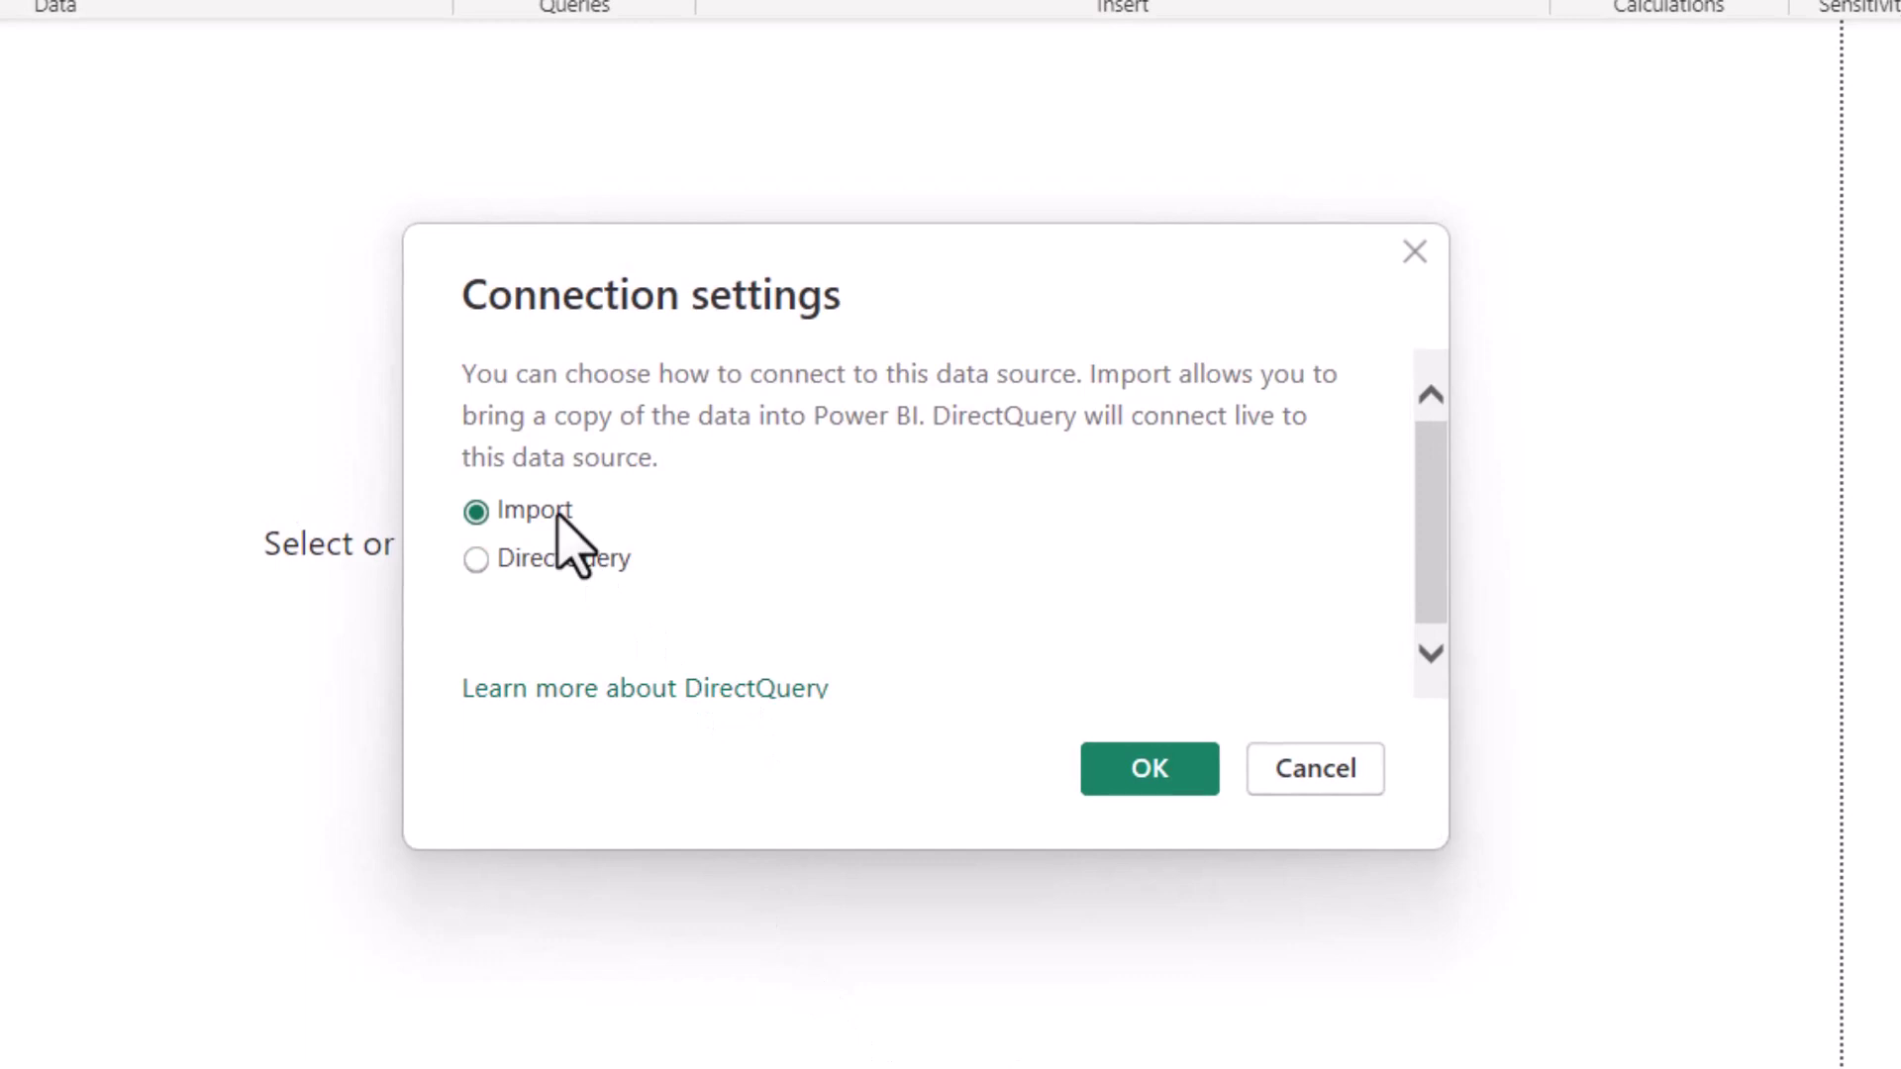
# Bring the tables in with DirectQuery connection mode, then reopen the OneLake data hub.
pyautogui.click(547, 560)
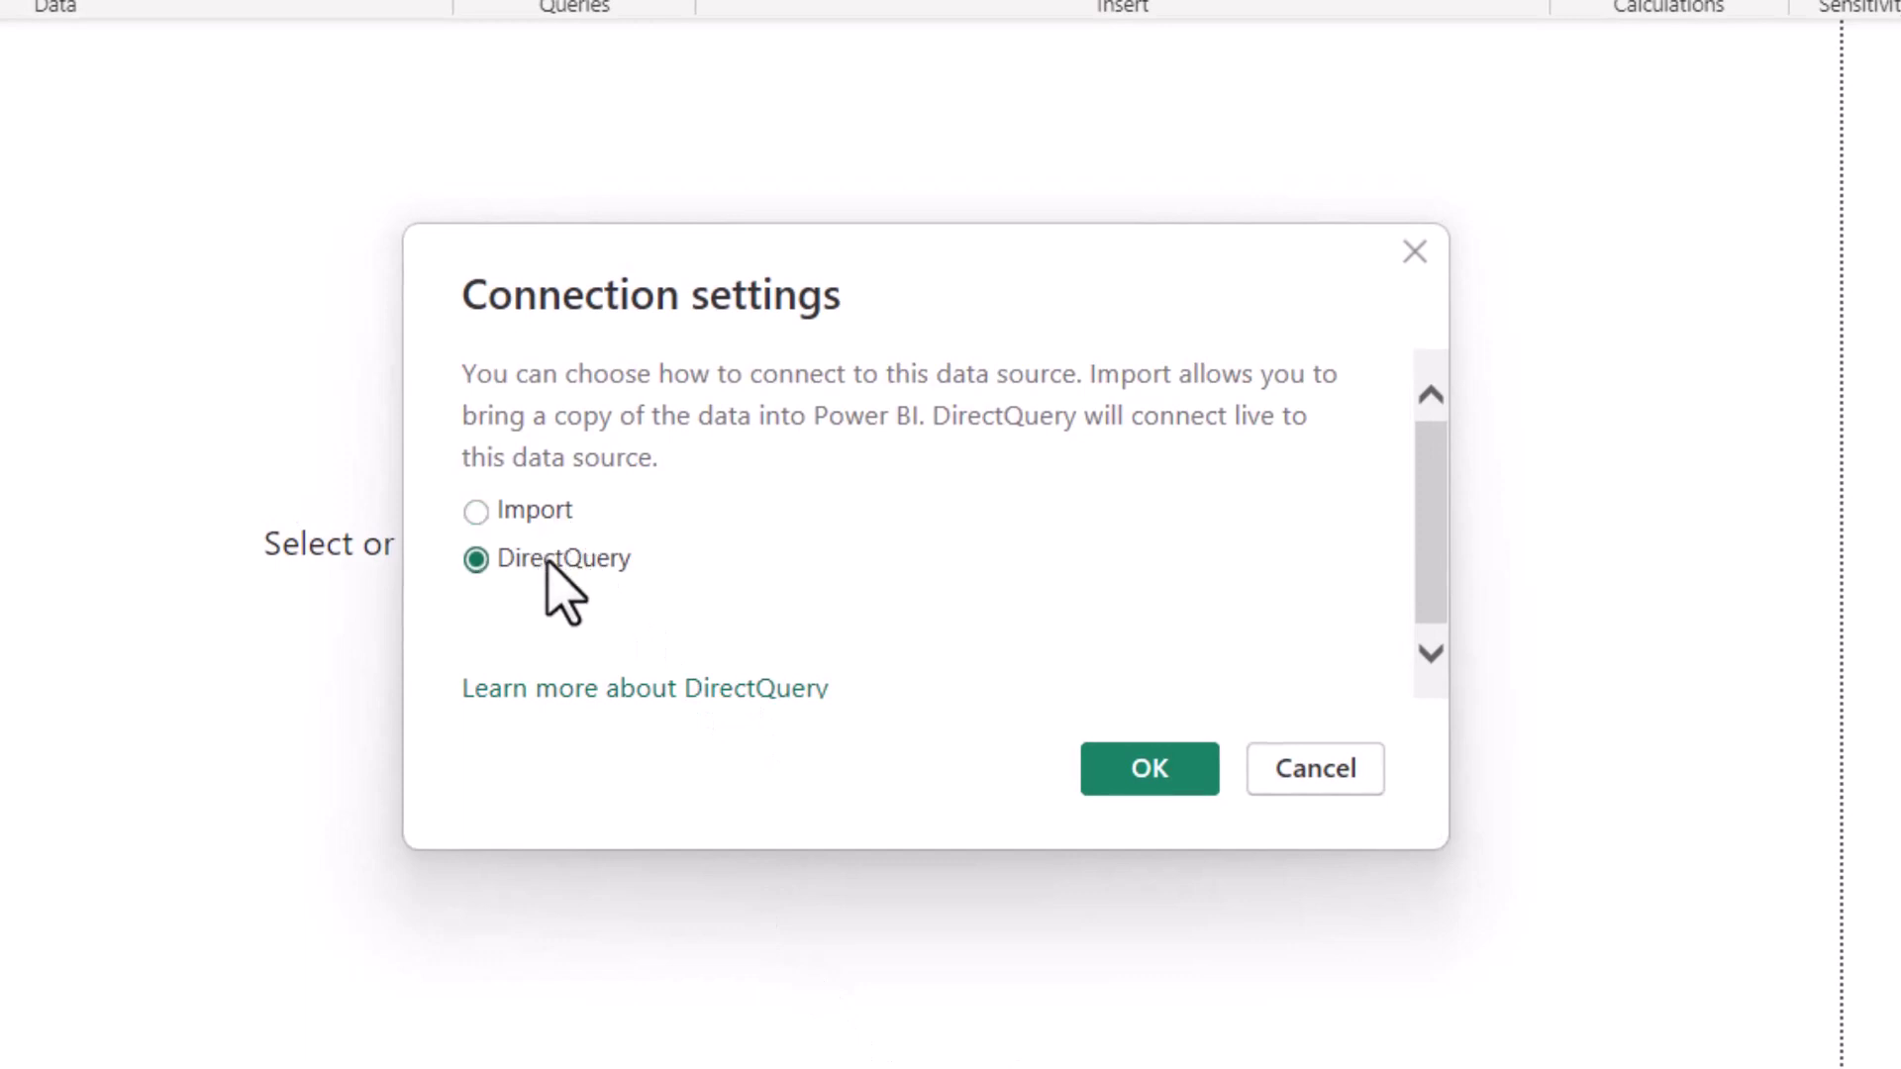
pyautogui.click(1139, 770)
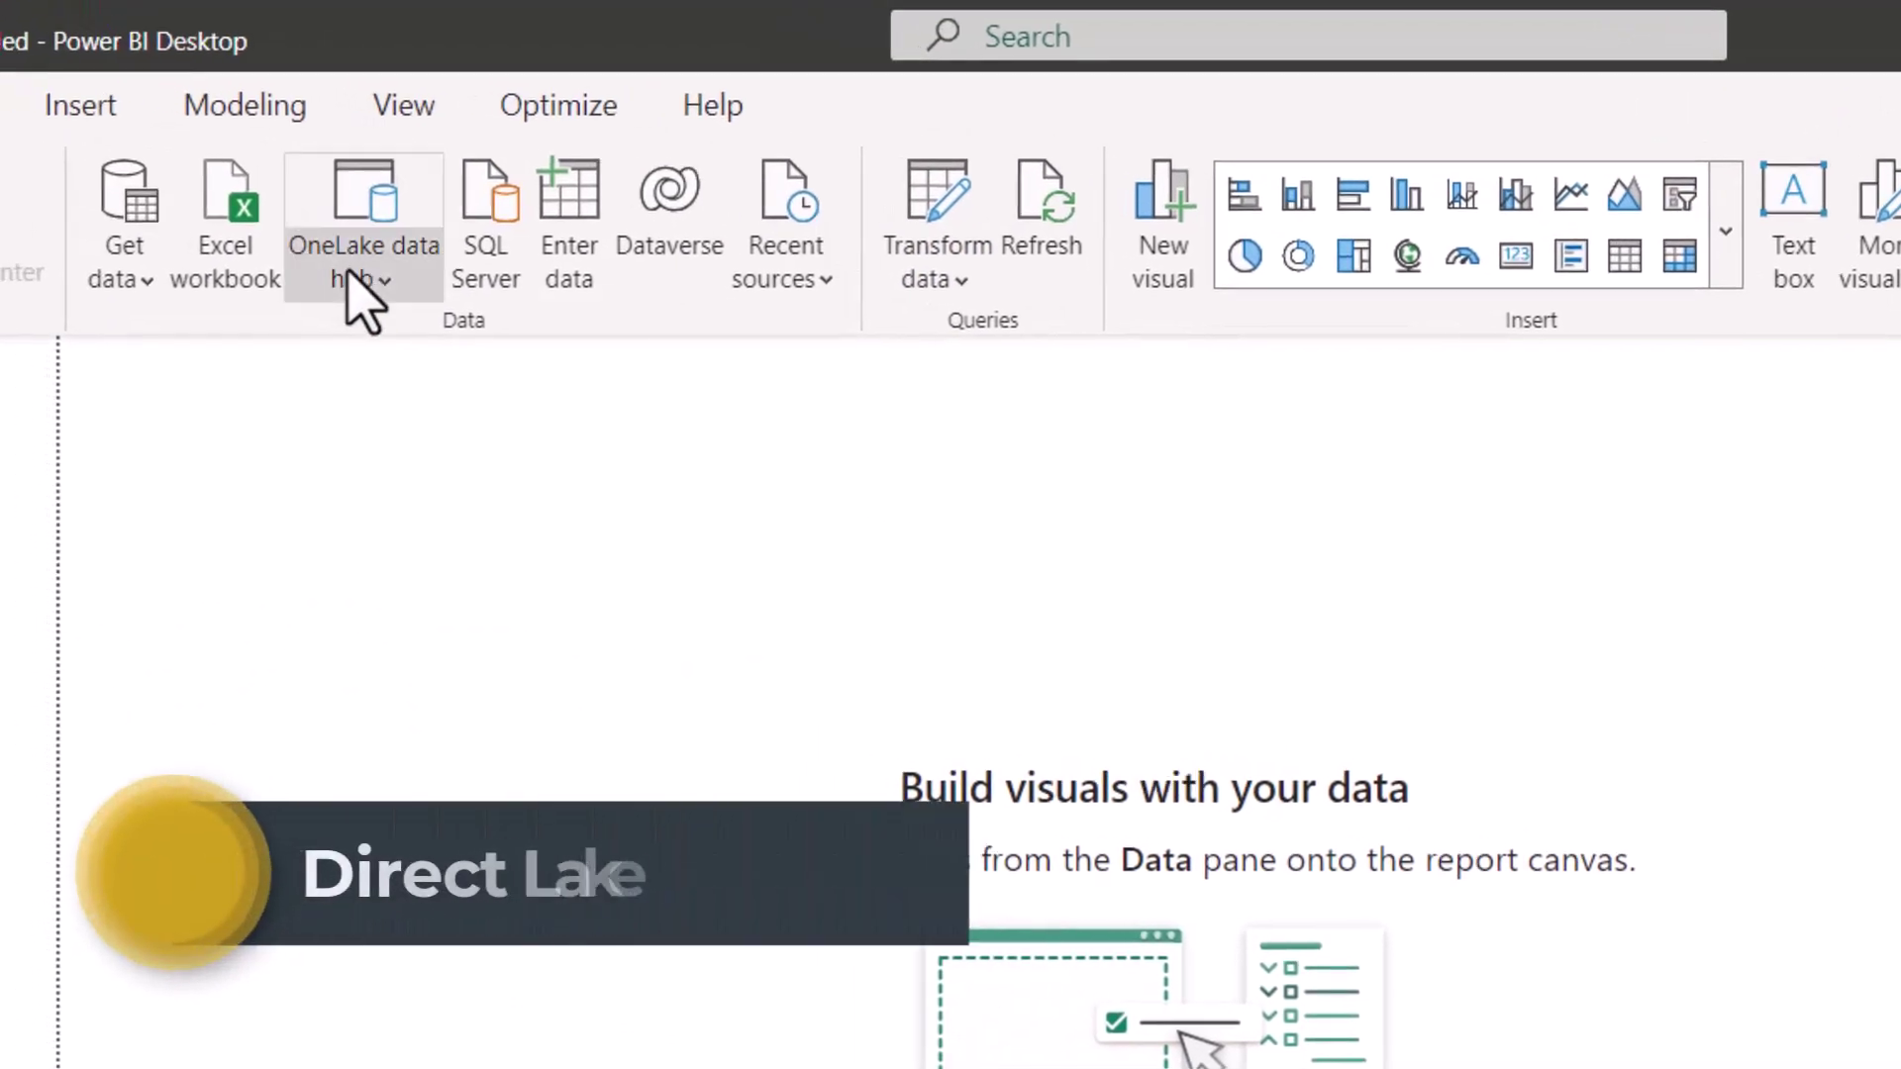
pyautogui.click(358, 292)
# Connect to the PracticalFabric lakehouse and submit all of its tables.
pyautogui.click(446, 556)
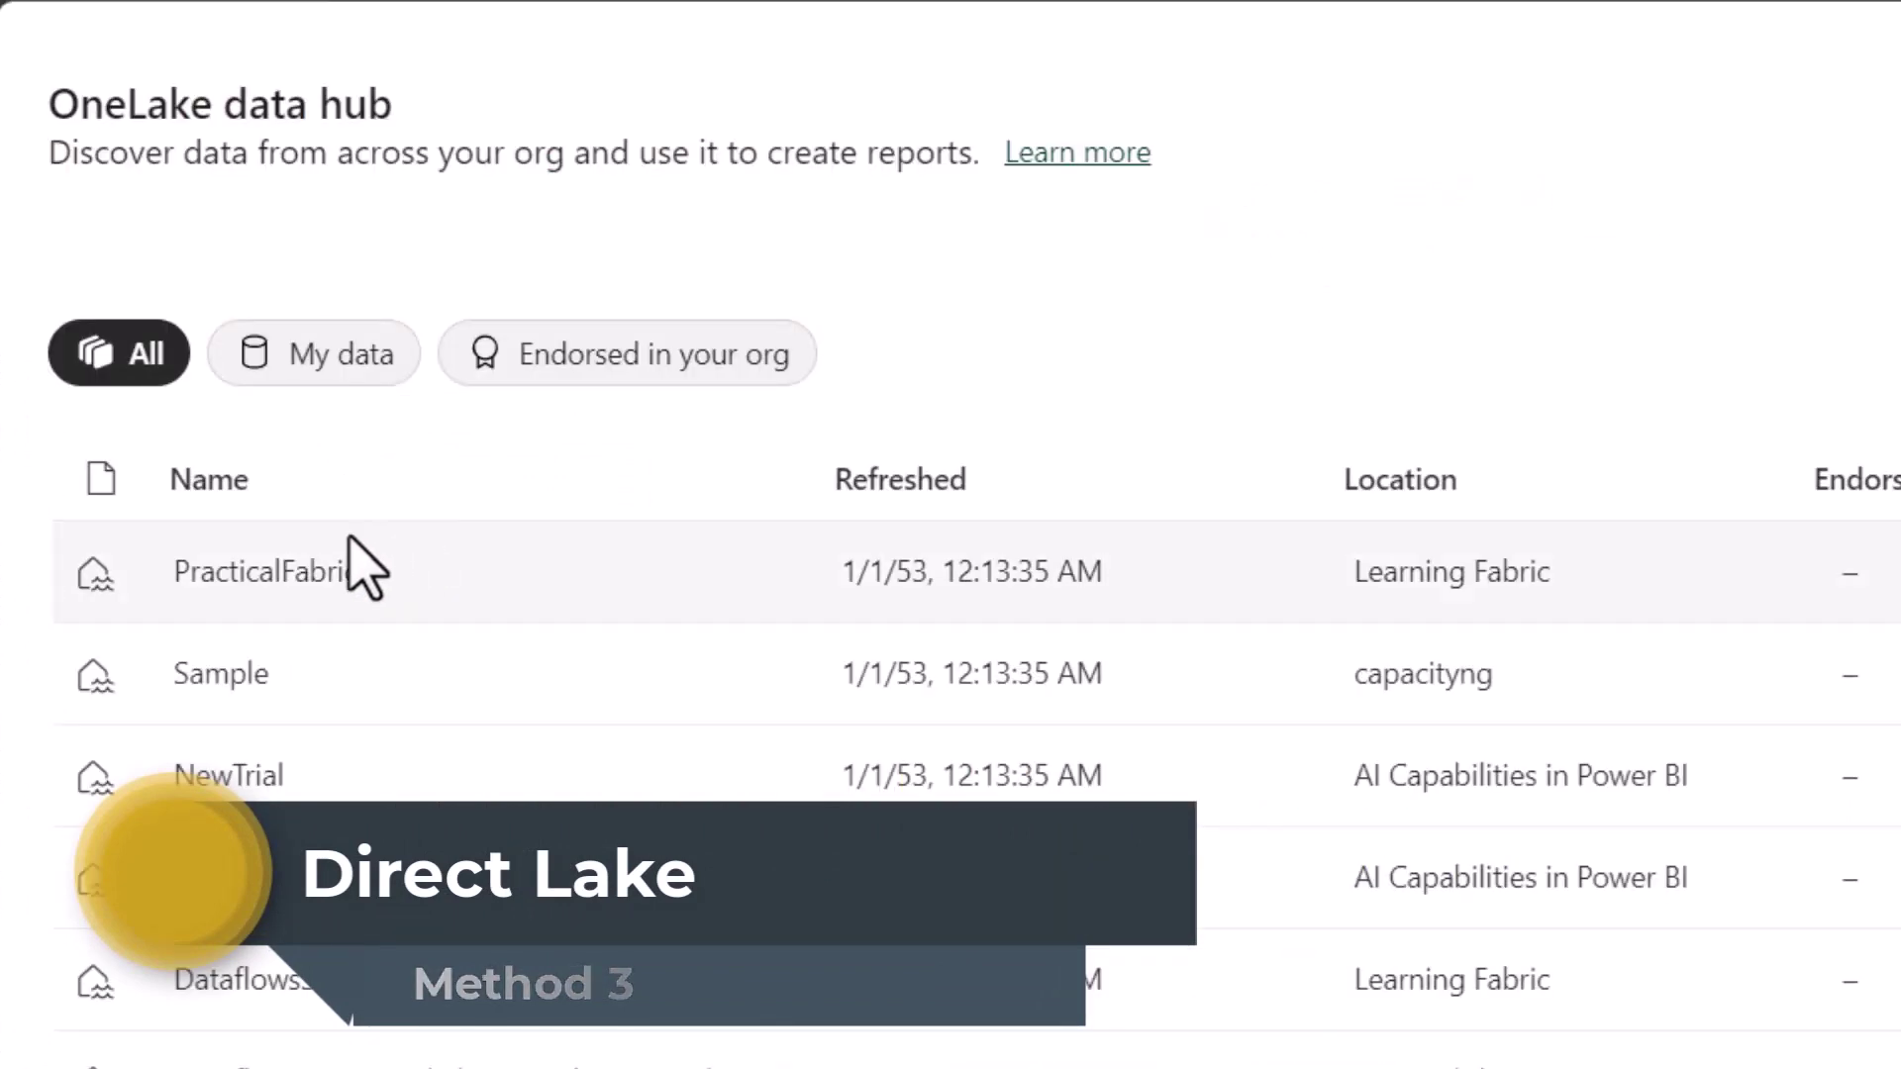
pyautogui.click(367, 570)
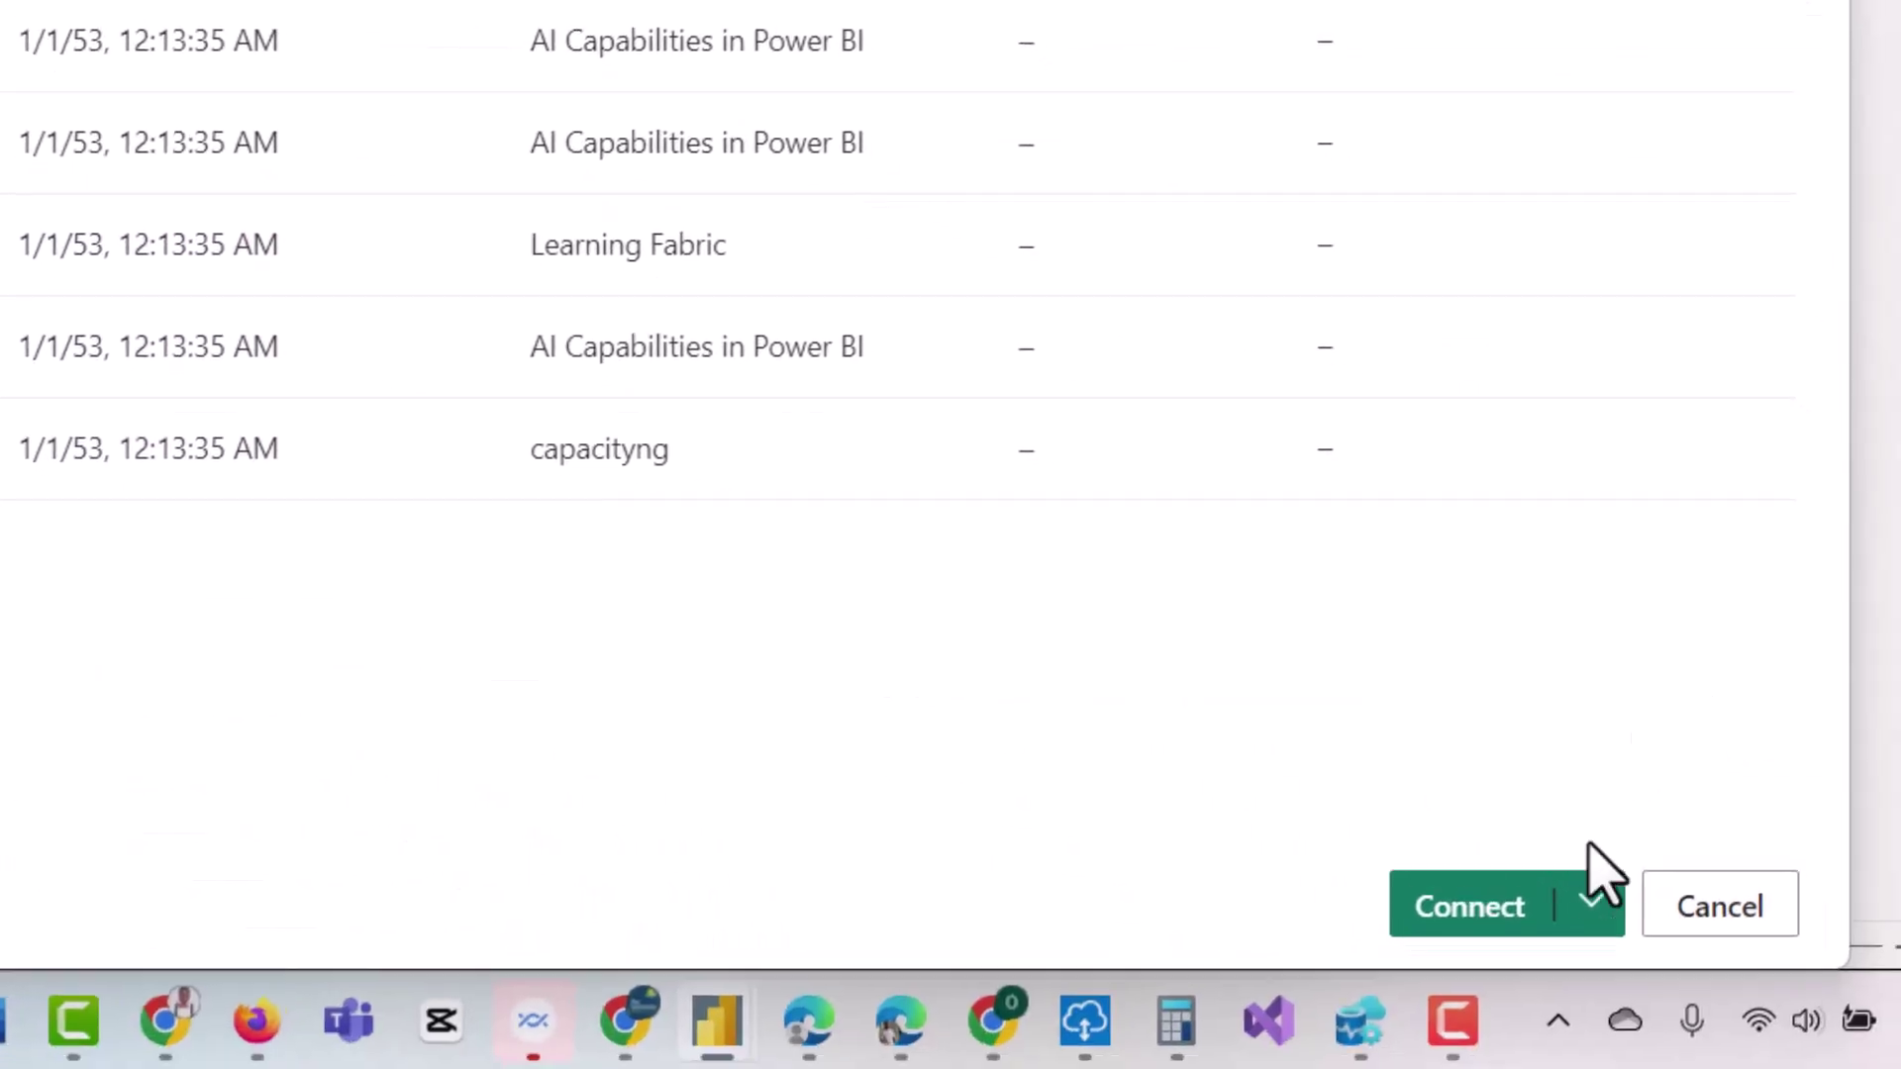
pyautogui.click(1594, 891)
pyautogui.click(1341, 745)
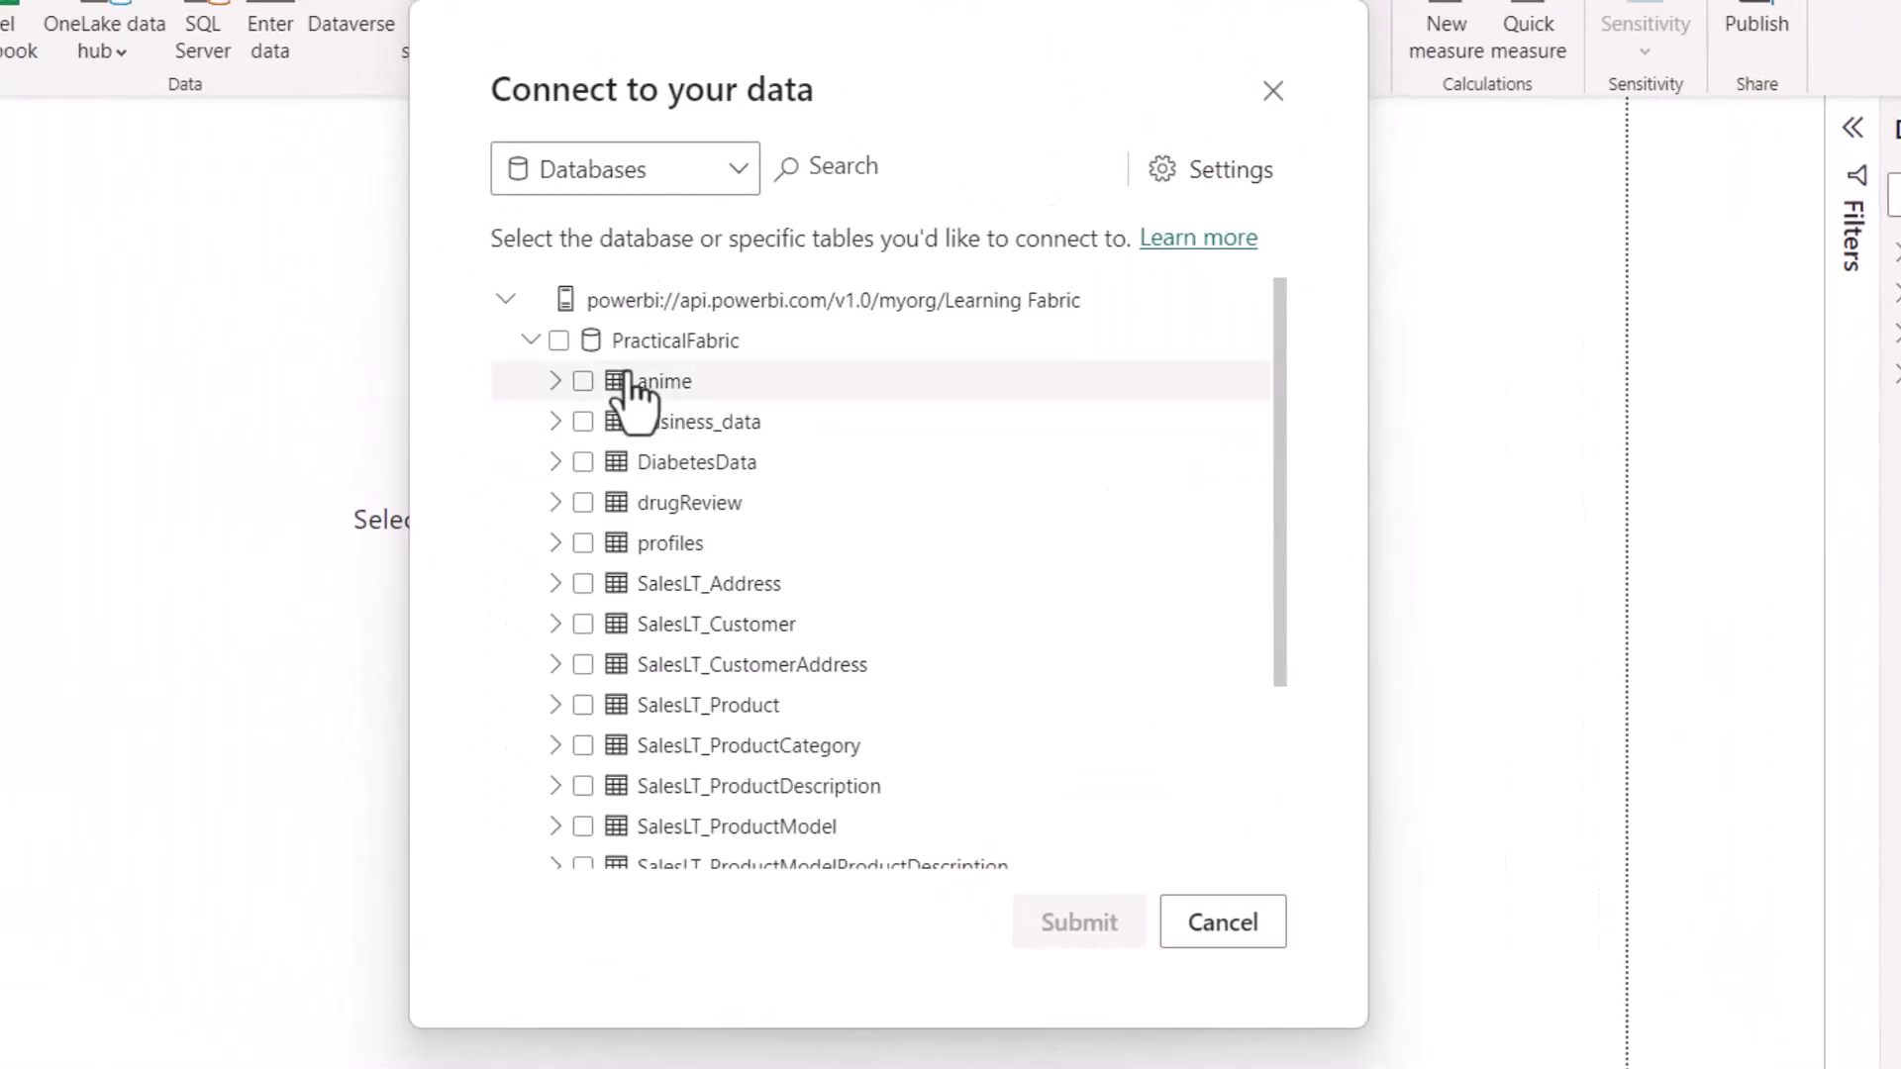
pyautogui.click(558, 341)
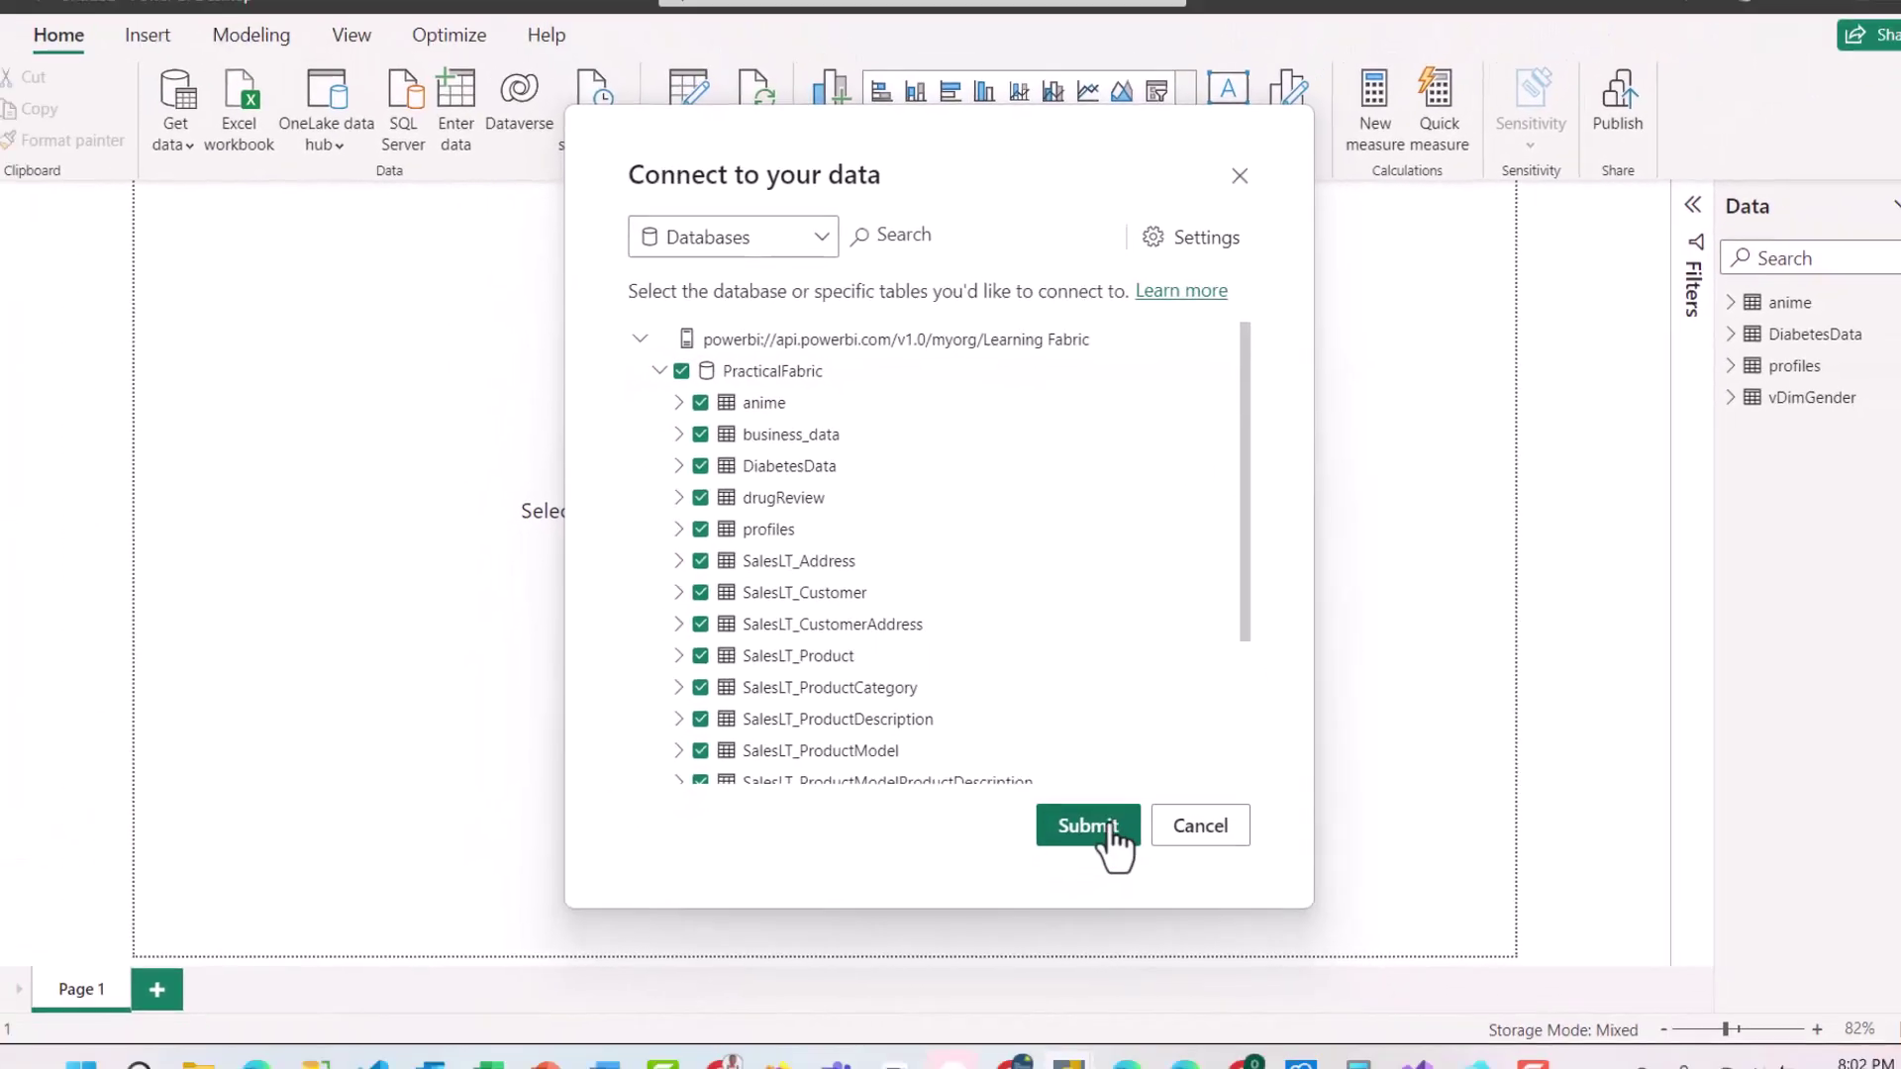
pyautogui.click(1107, 922)
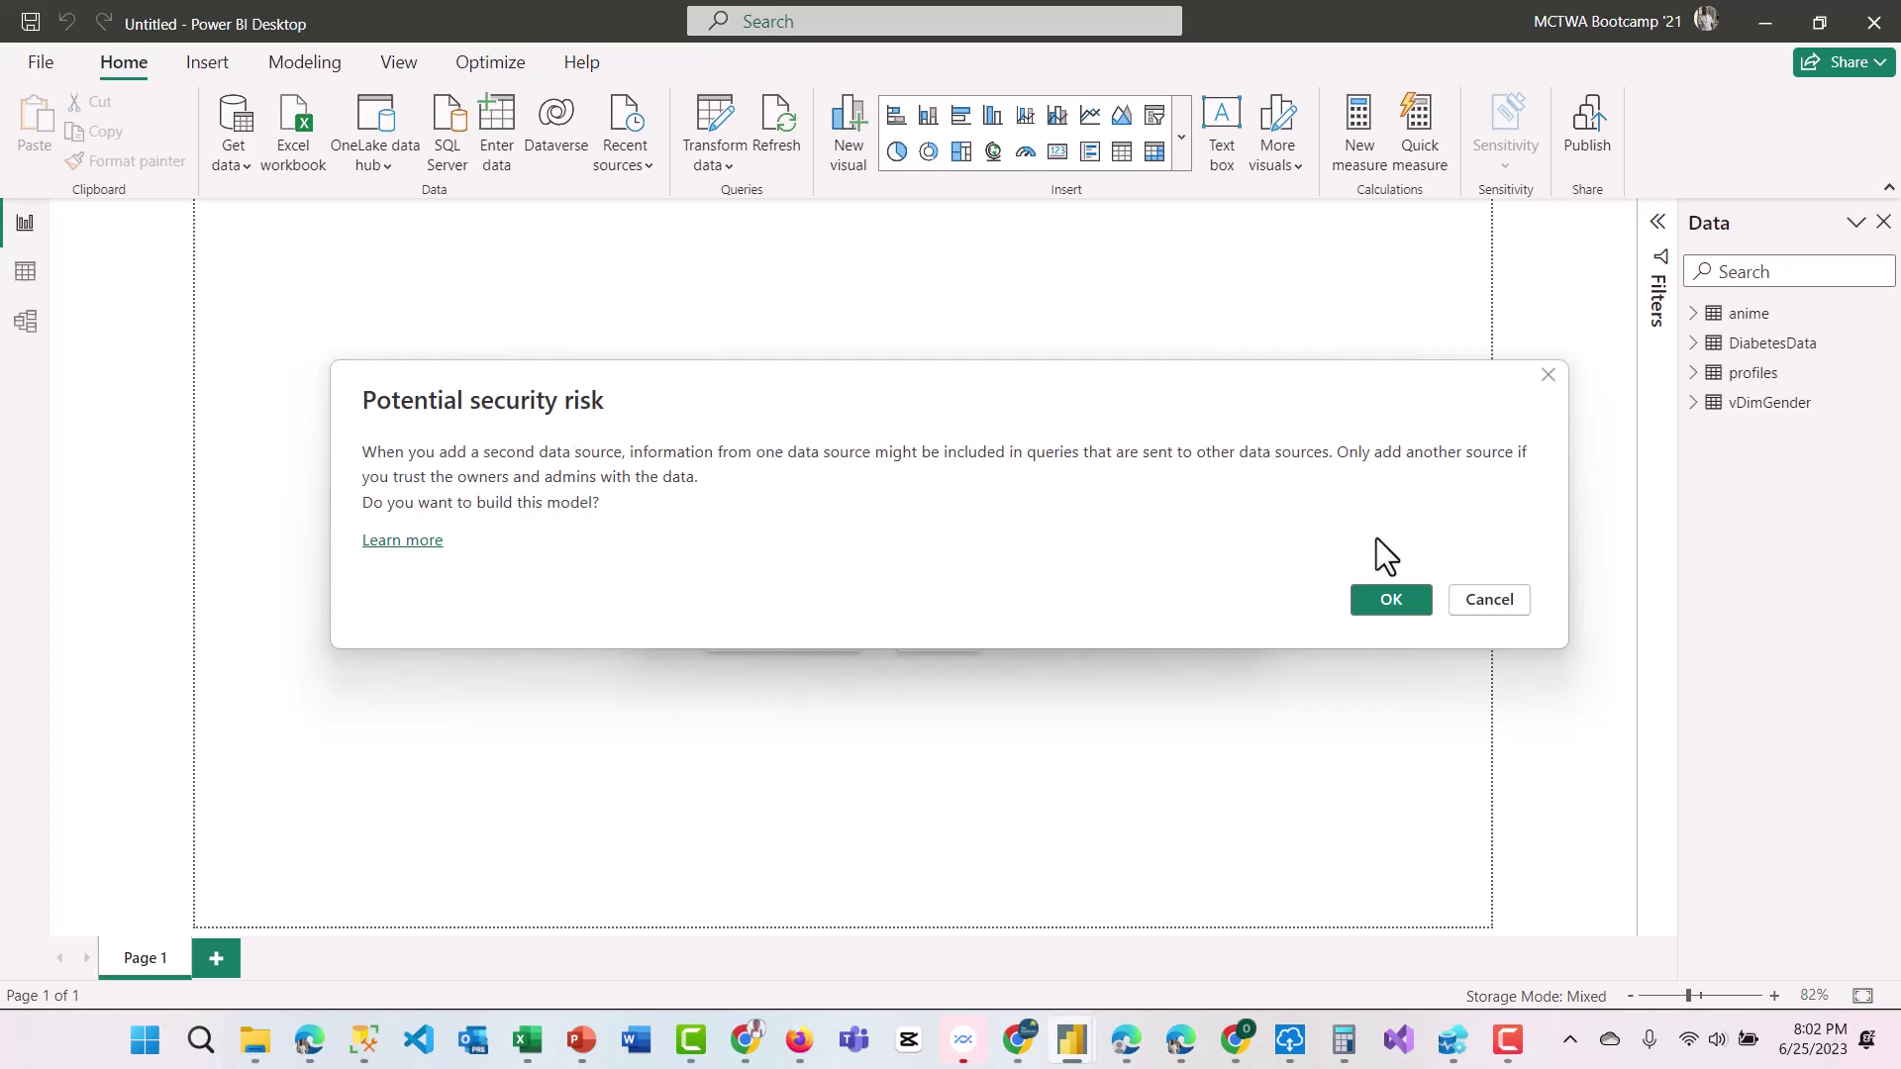
# Accept the Potential security risk warning so PracticalFabric tables load, then switch to Model view.
pyautogui.click(1391, 599)
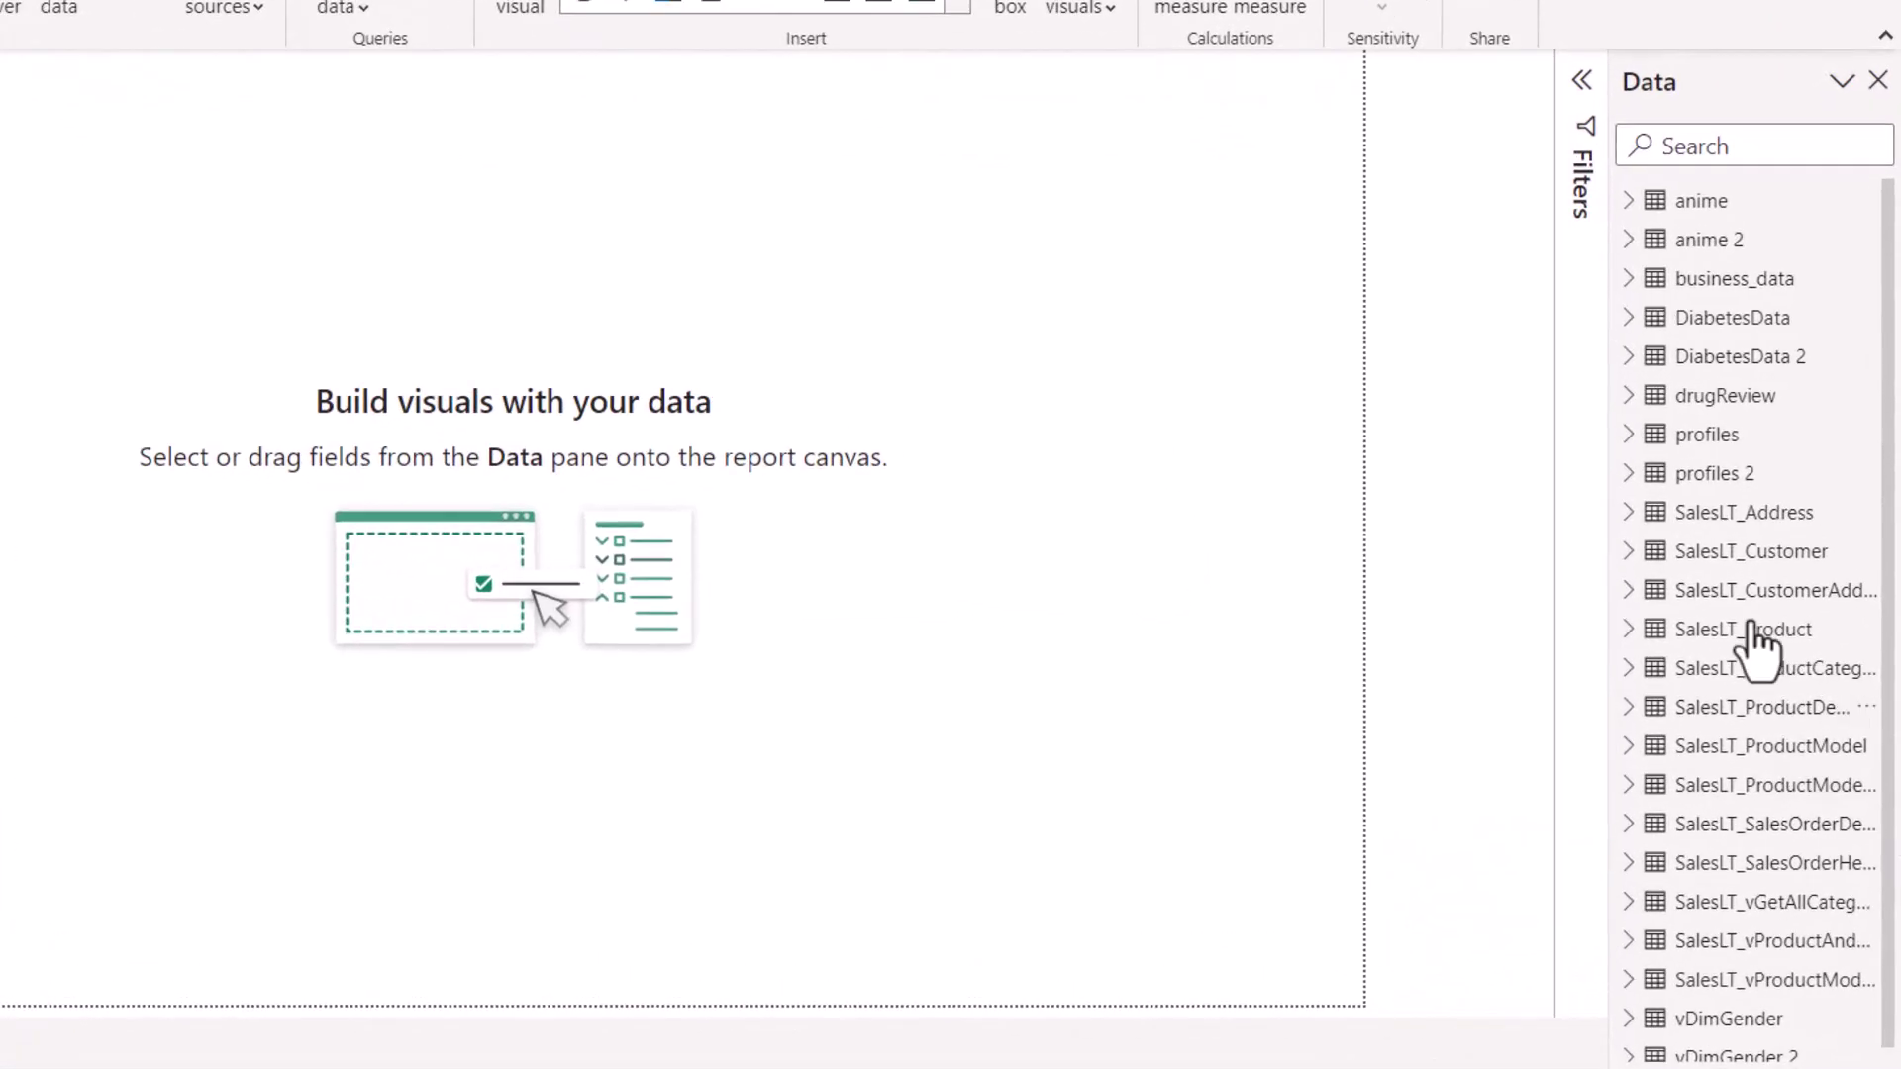
pyautogui.scroll(-1, 1846, 514)
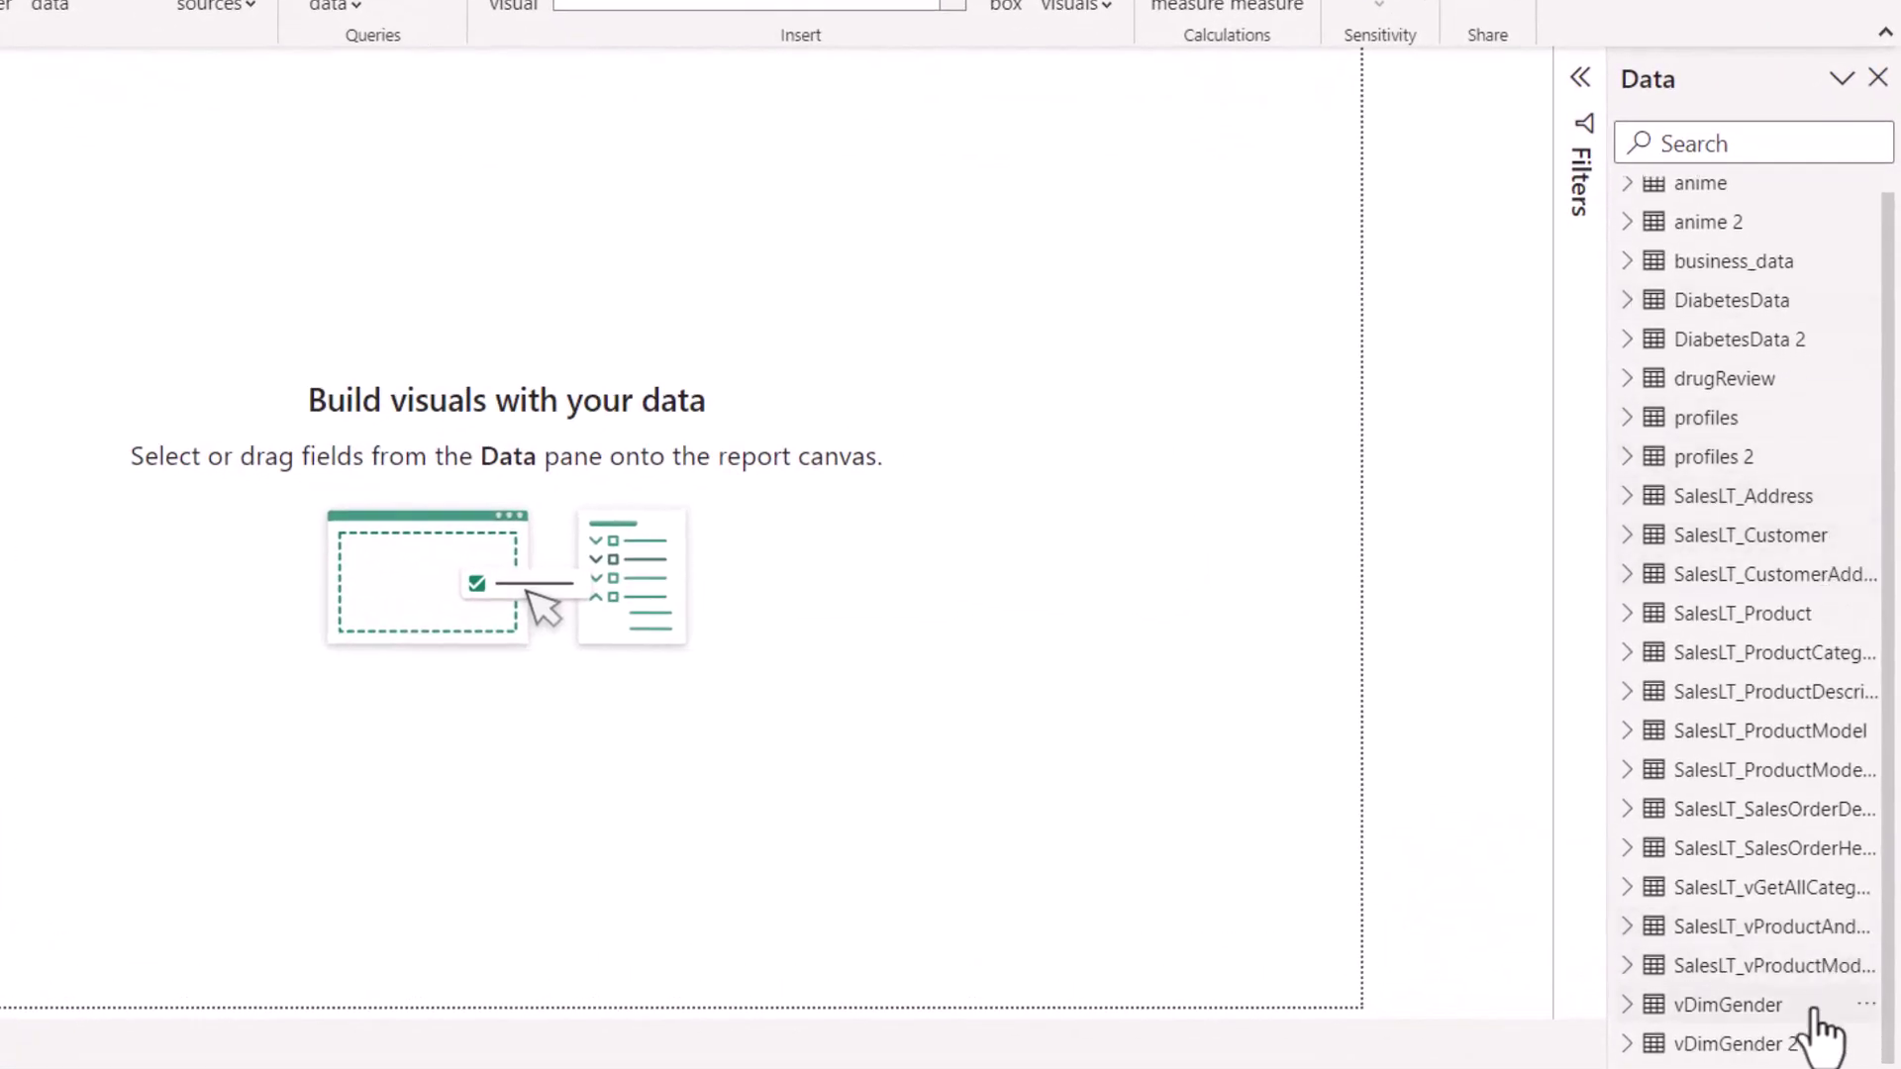
pyautogui.scroll(1, 1820, 949)
pyautogui.scroll(-1, 1705, 966)
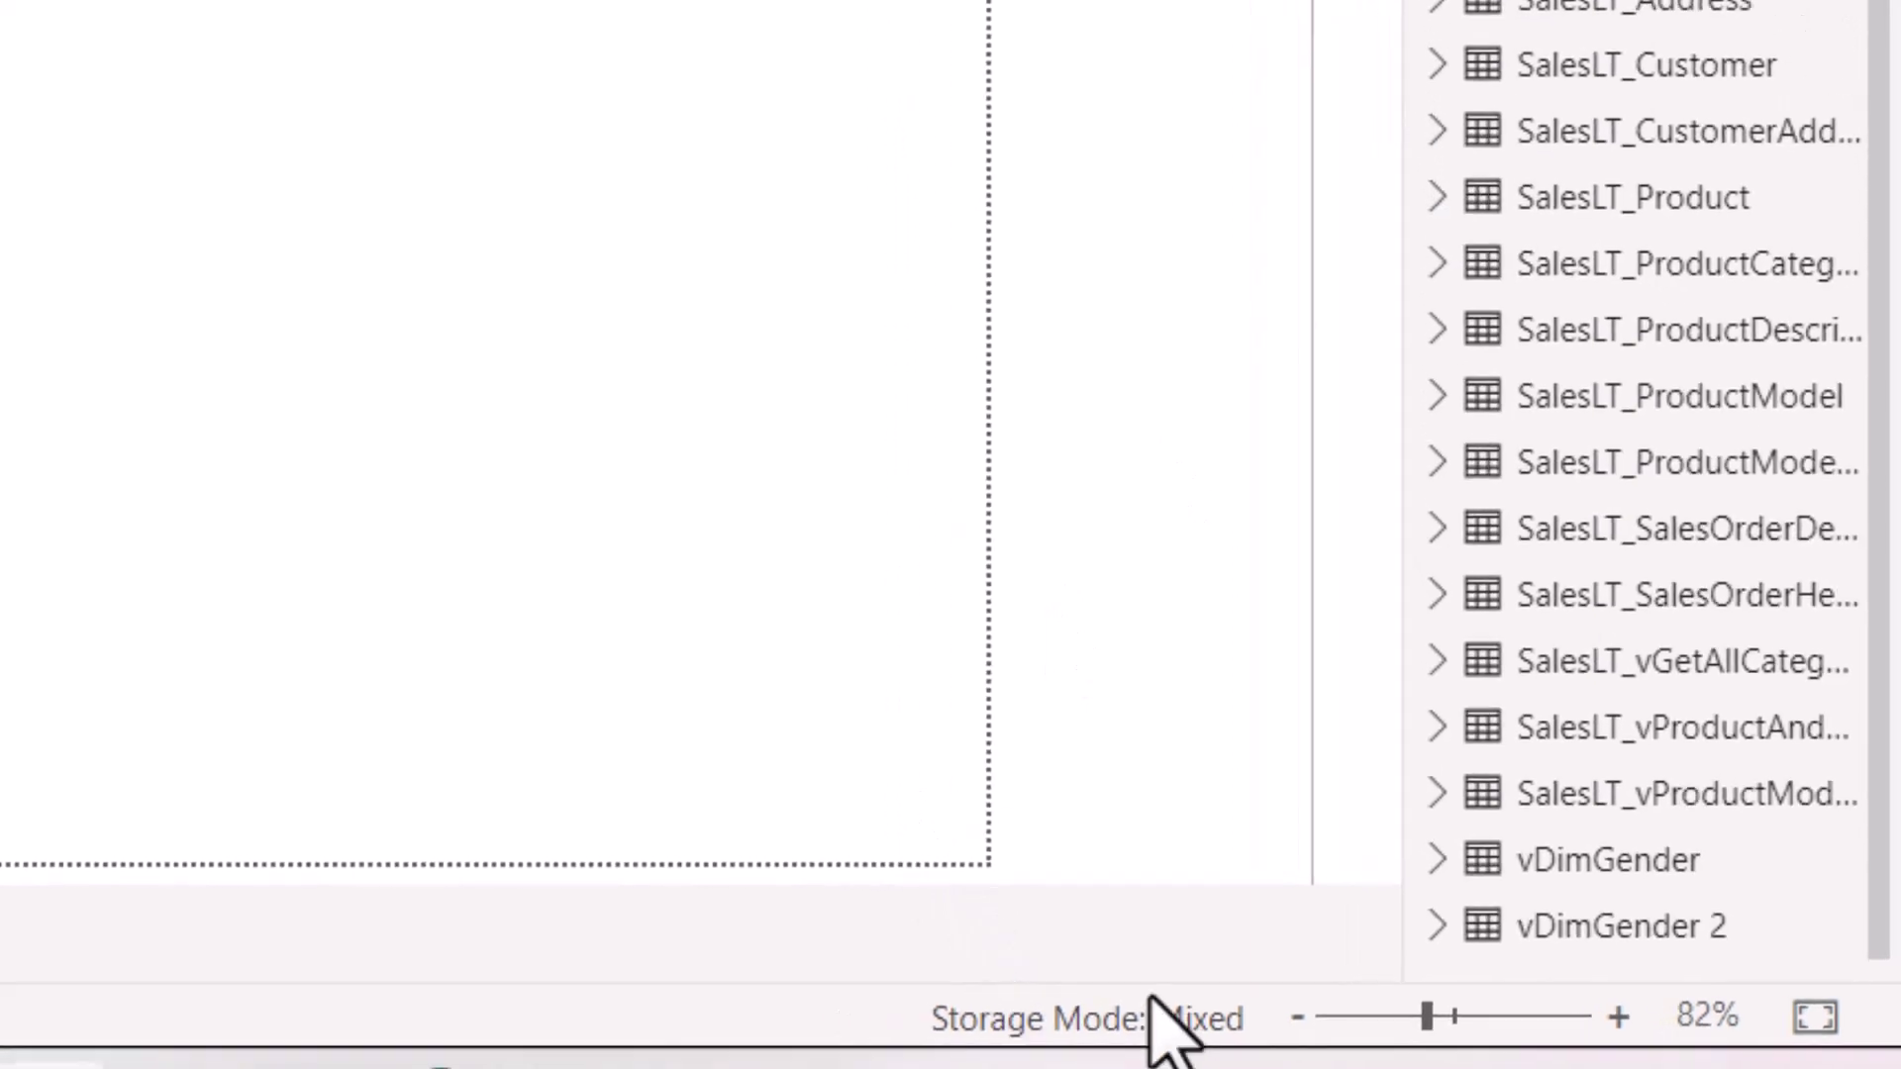
pyautogui.click(18, 337)
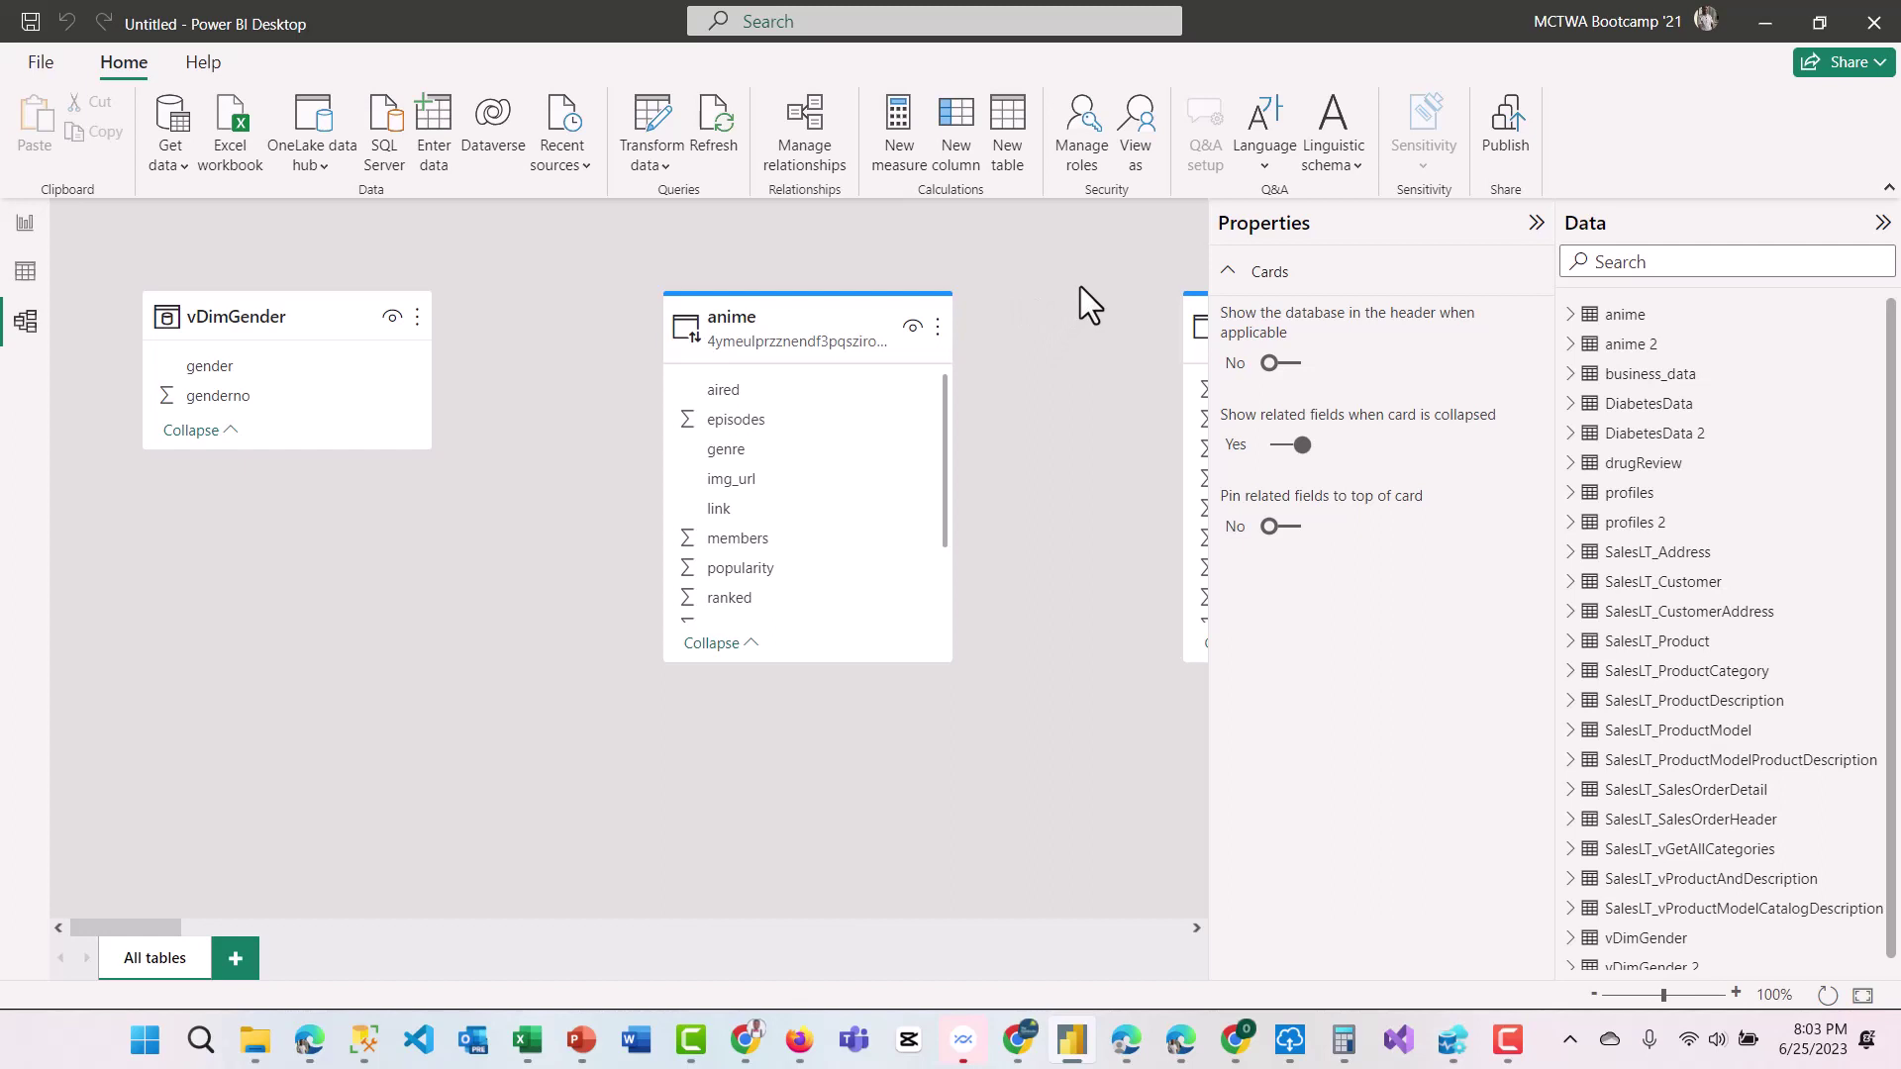
# Check the vDimGender table in Data view, then return to Report view.
pyautogui.click(26, 269)
pyautogui.click(24, 230)
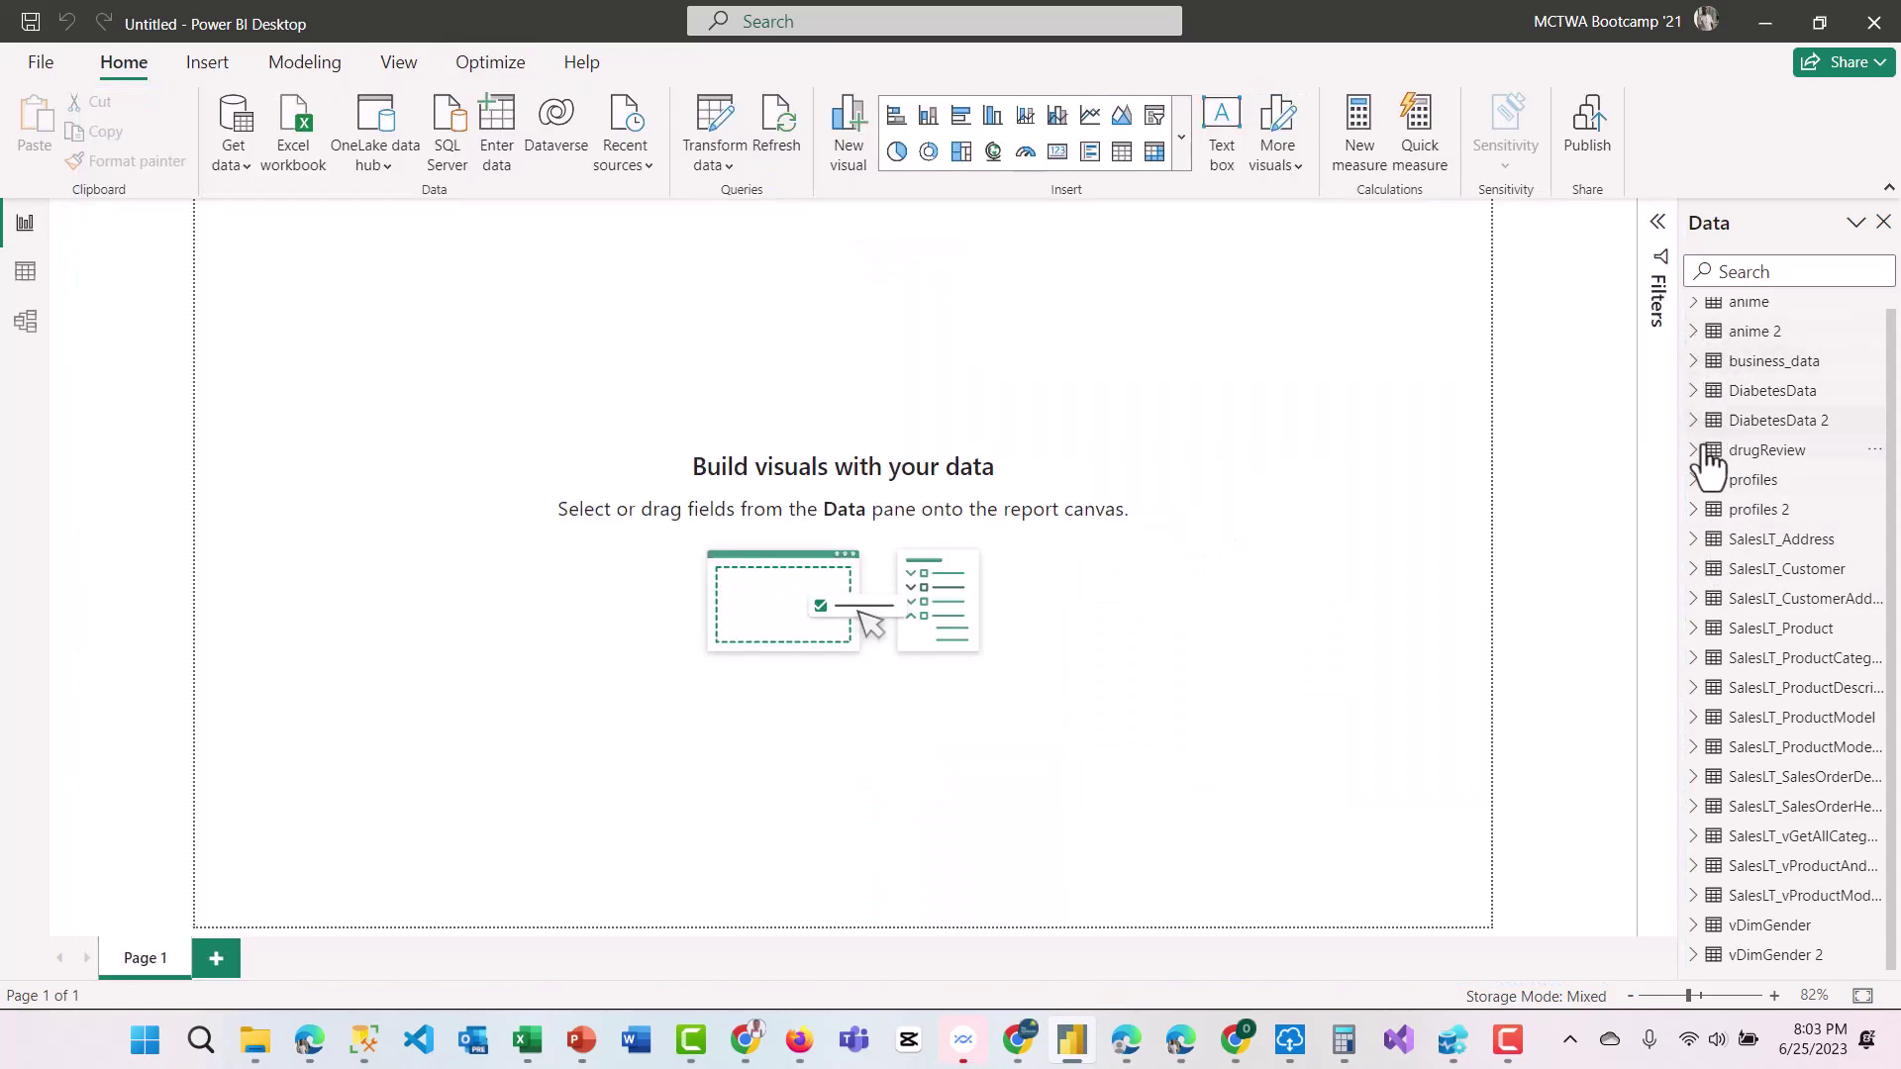
# Add profiles > profile to a widened visual with Count (Distinct) aggregation.
pyautogui.click(1699, 481)
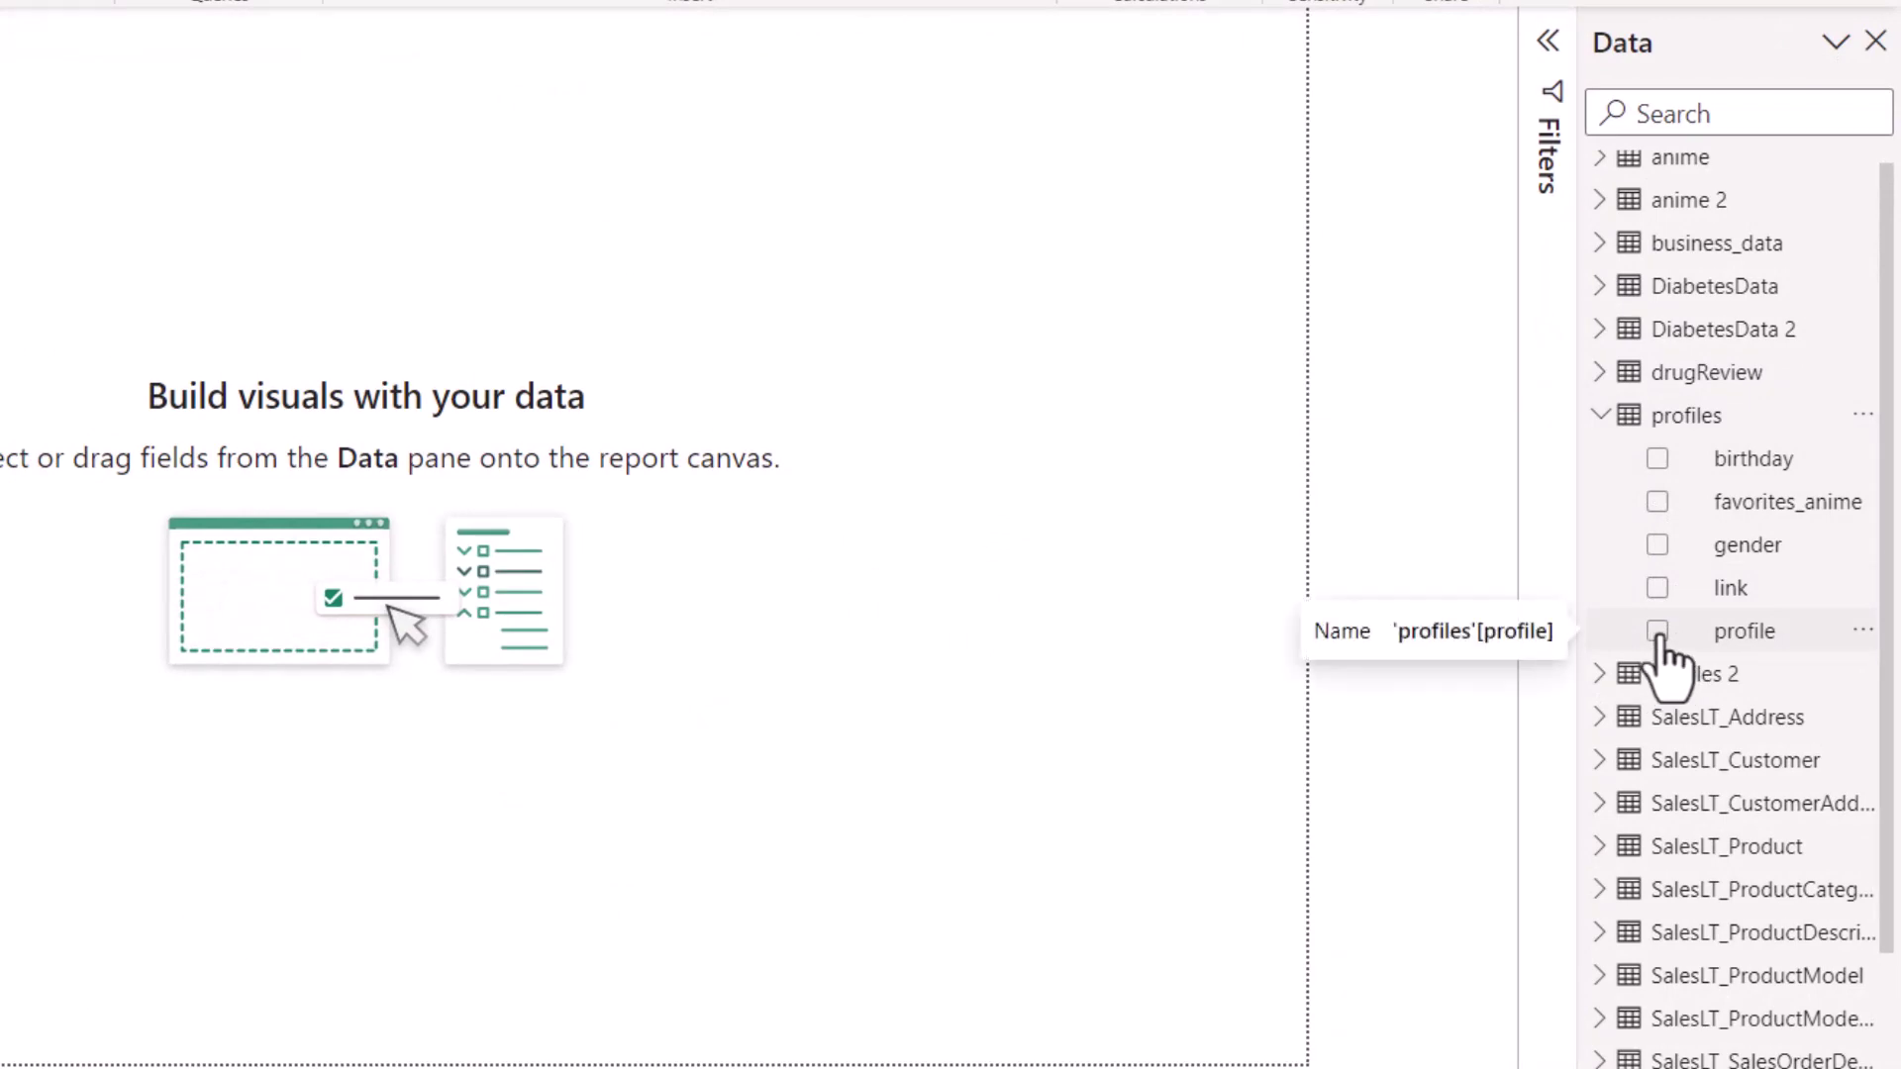
pyautogui.click(1658, 632)
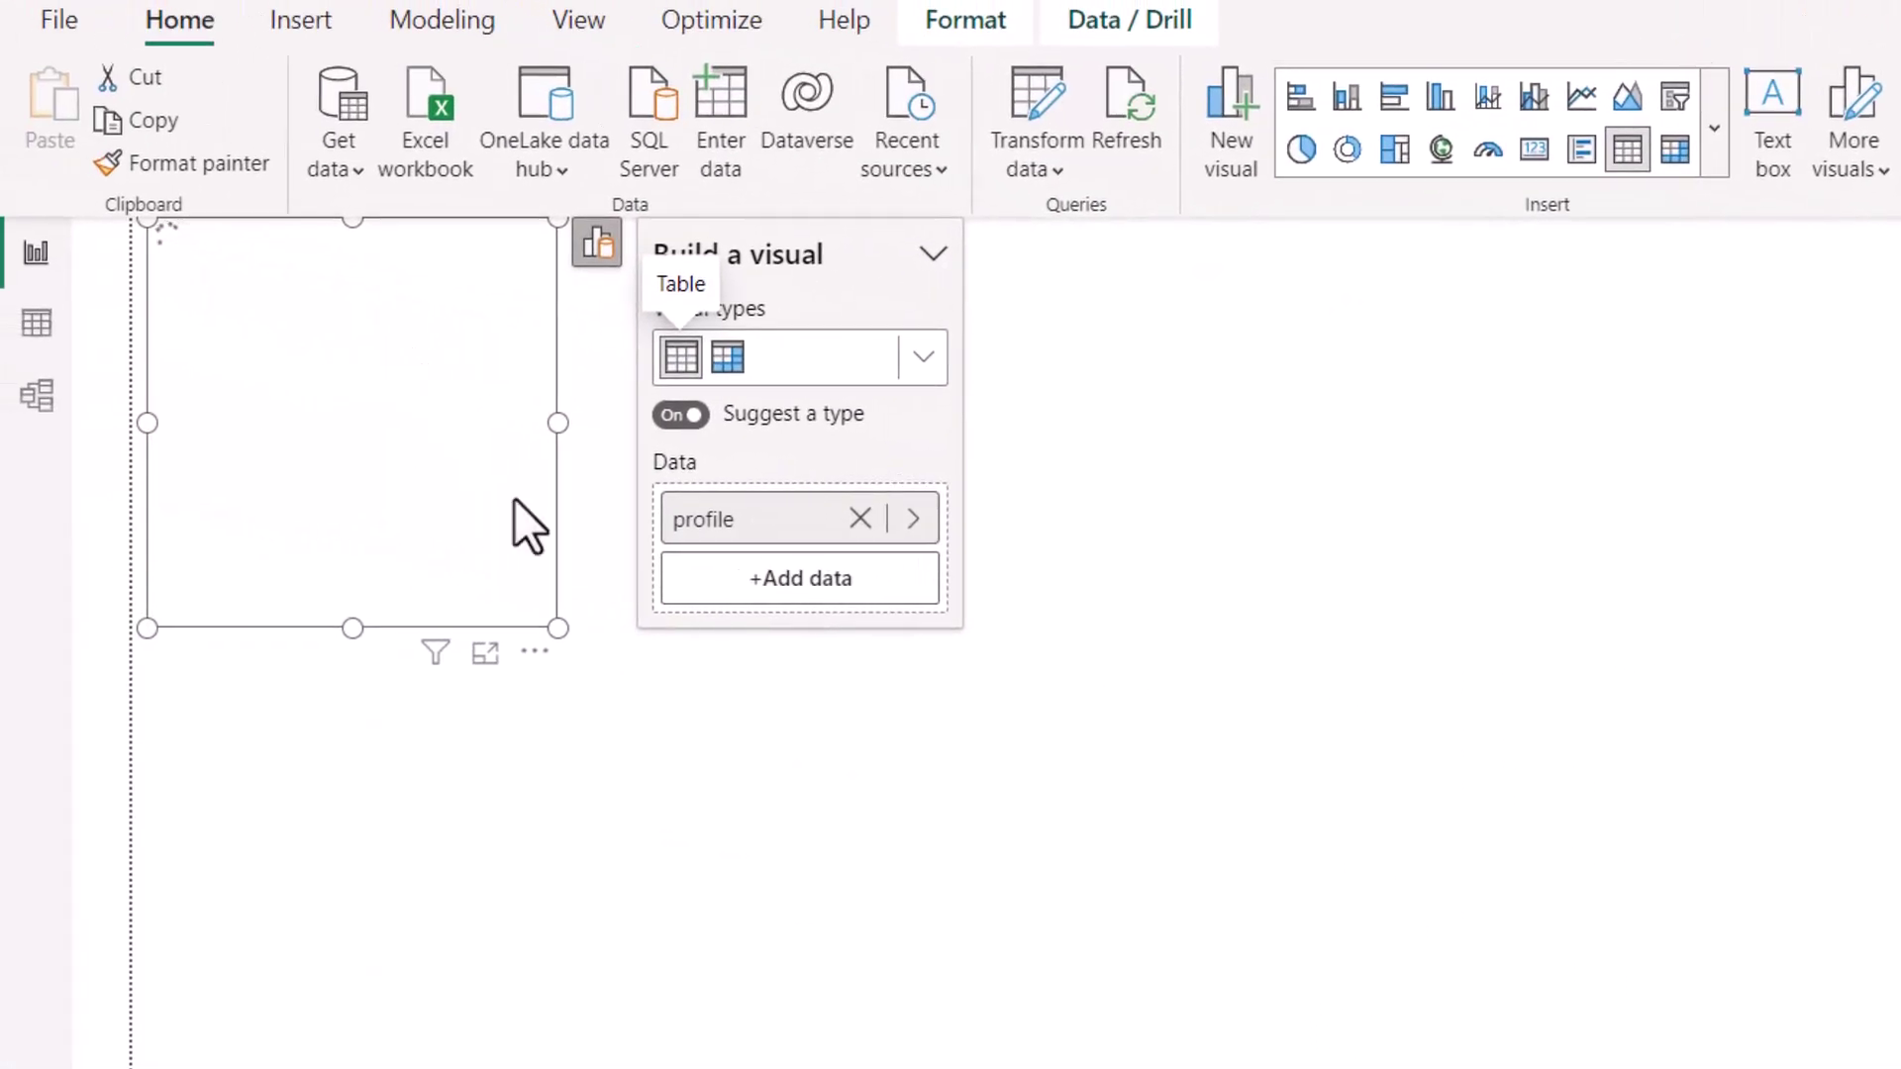
pyautogui.moveTo(558, 628); pyautogui.dragTo(955, 590)
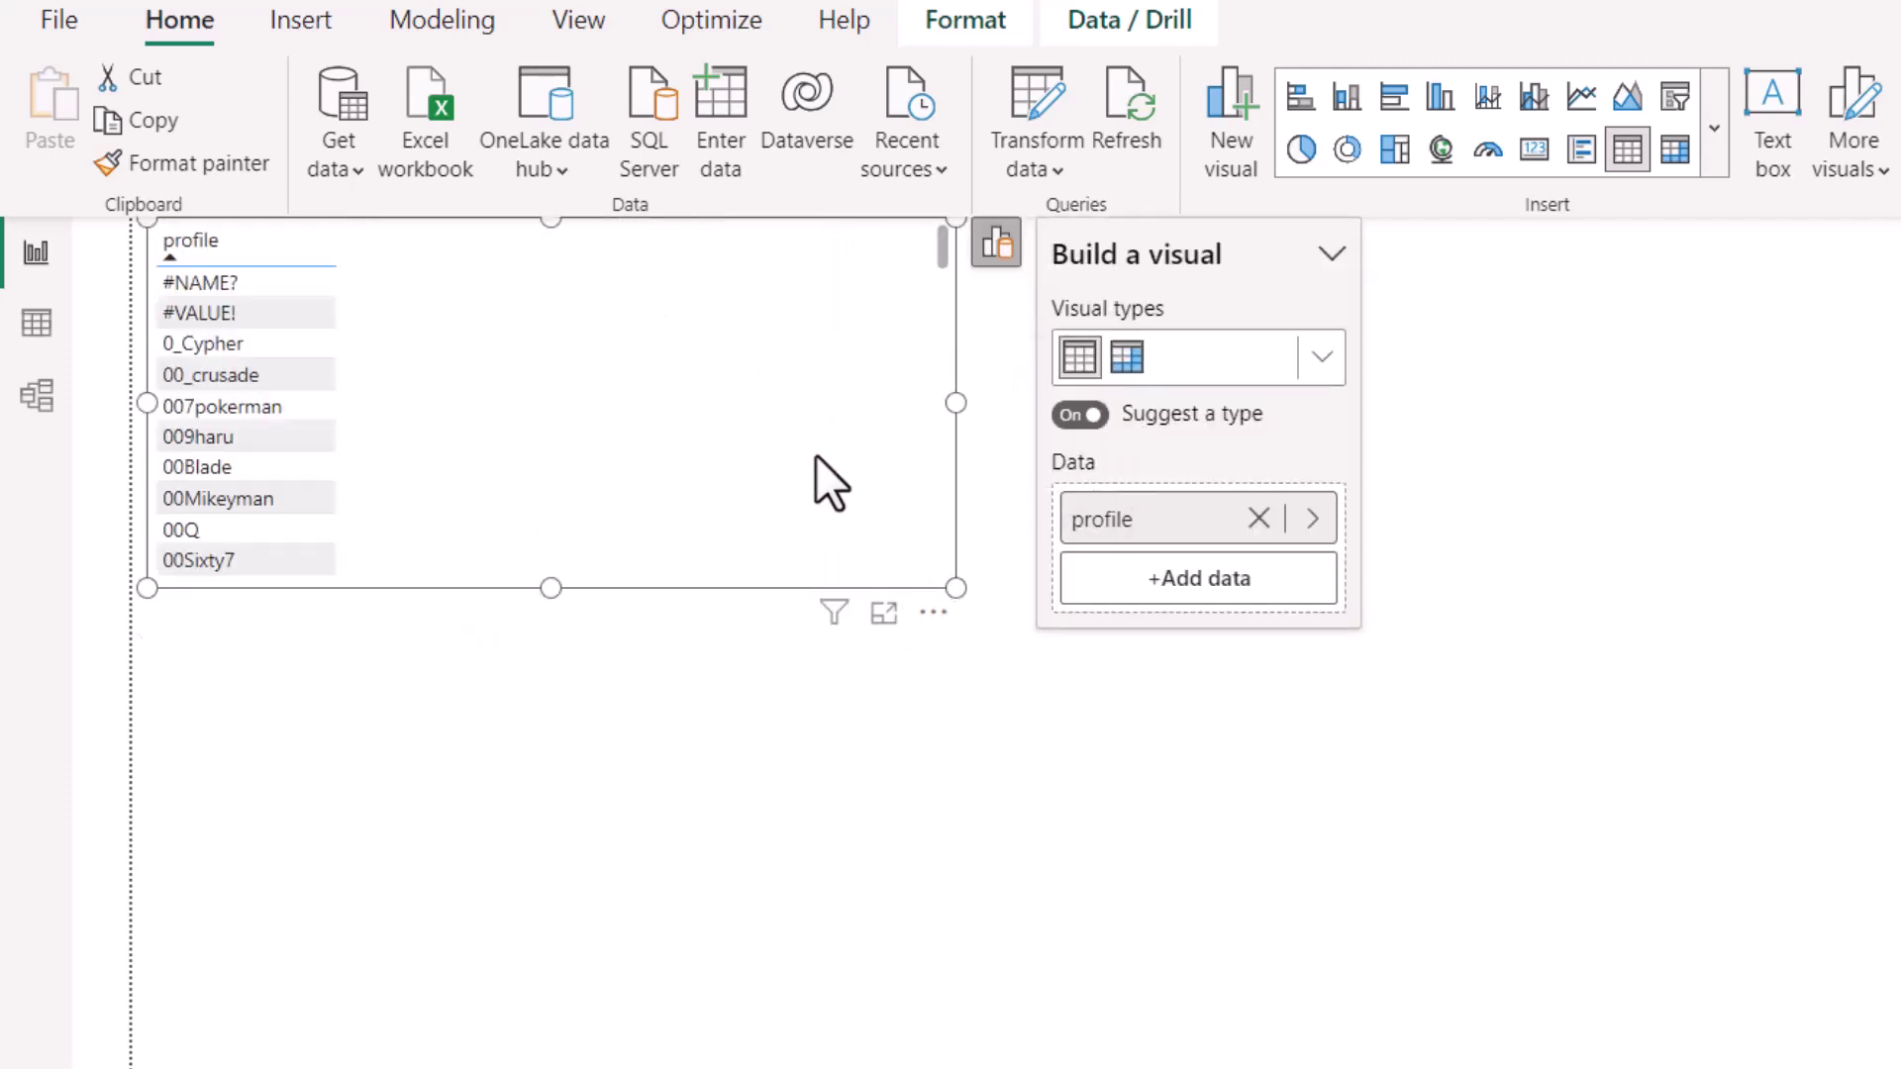
pyautogui.click(1313, 519)
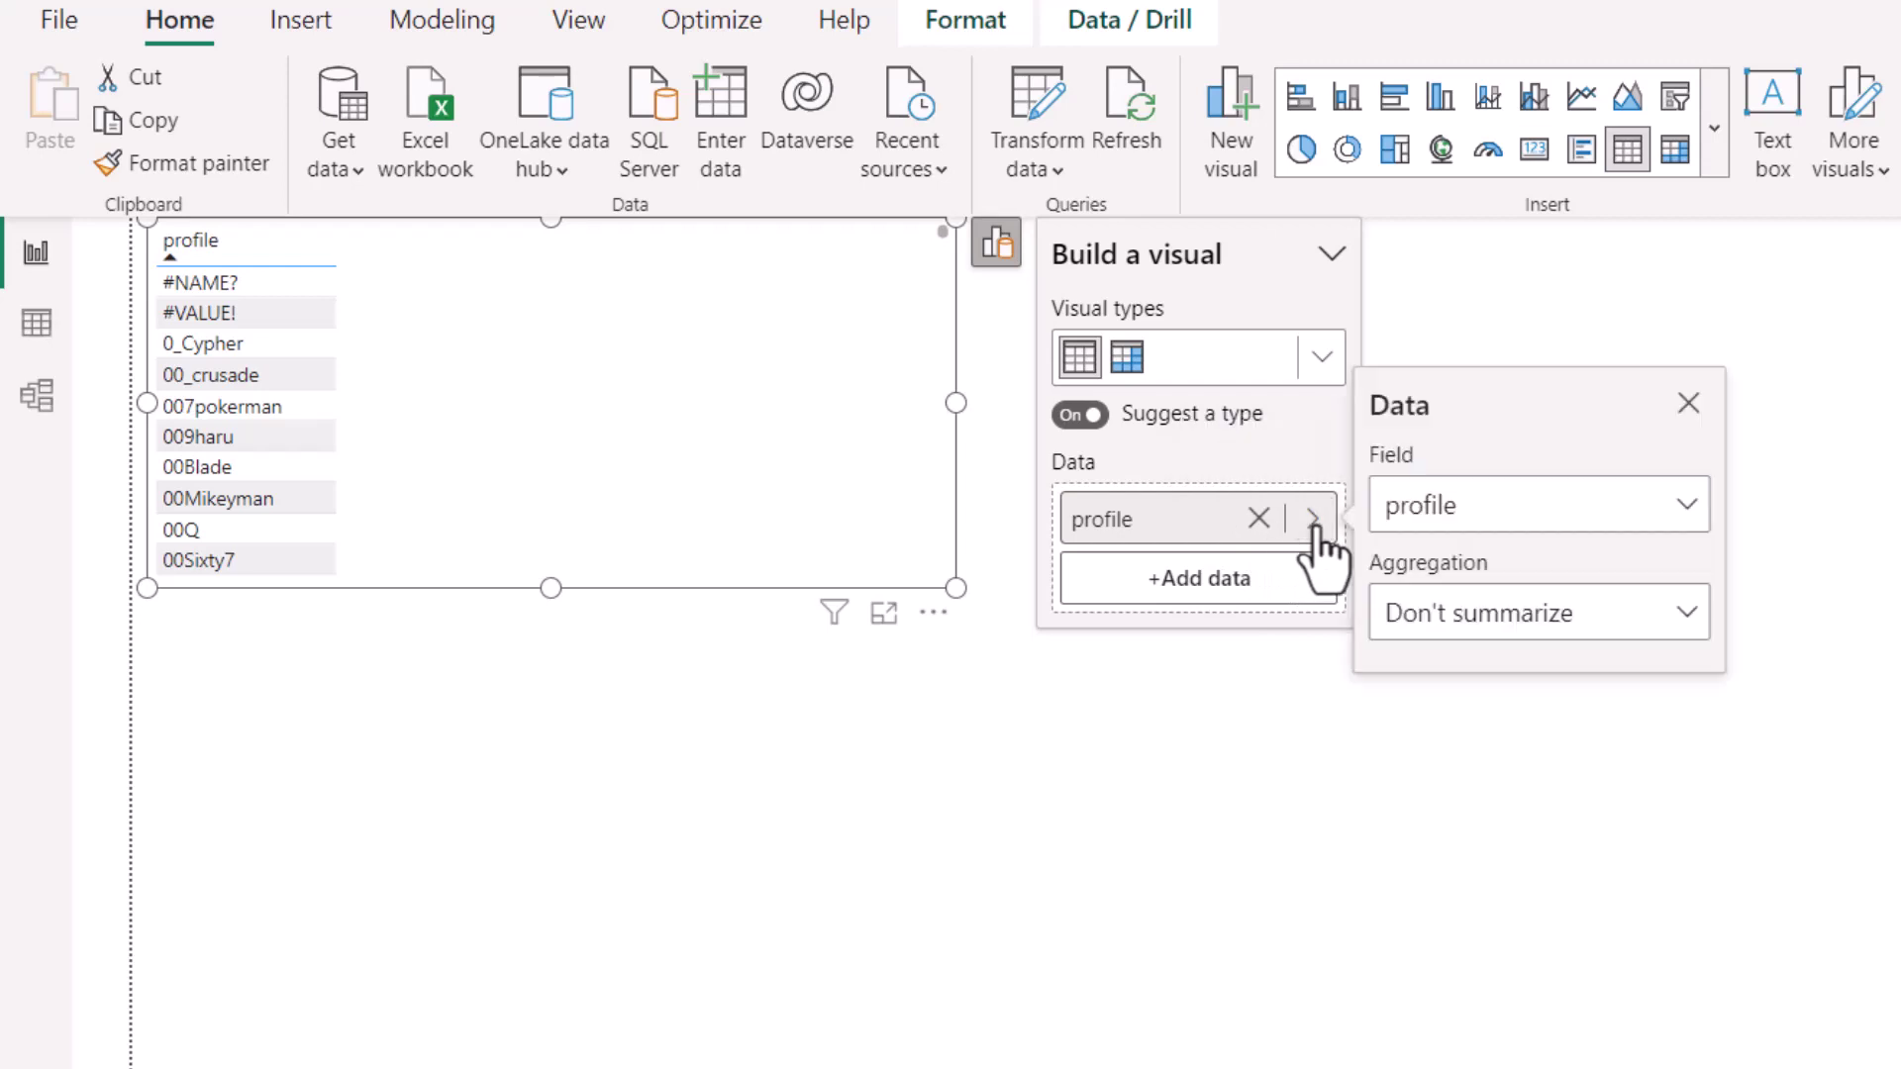
pyautogui.click(1693, 614)
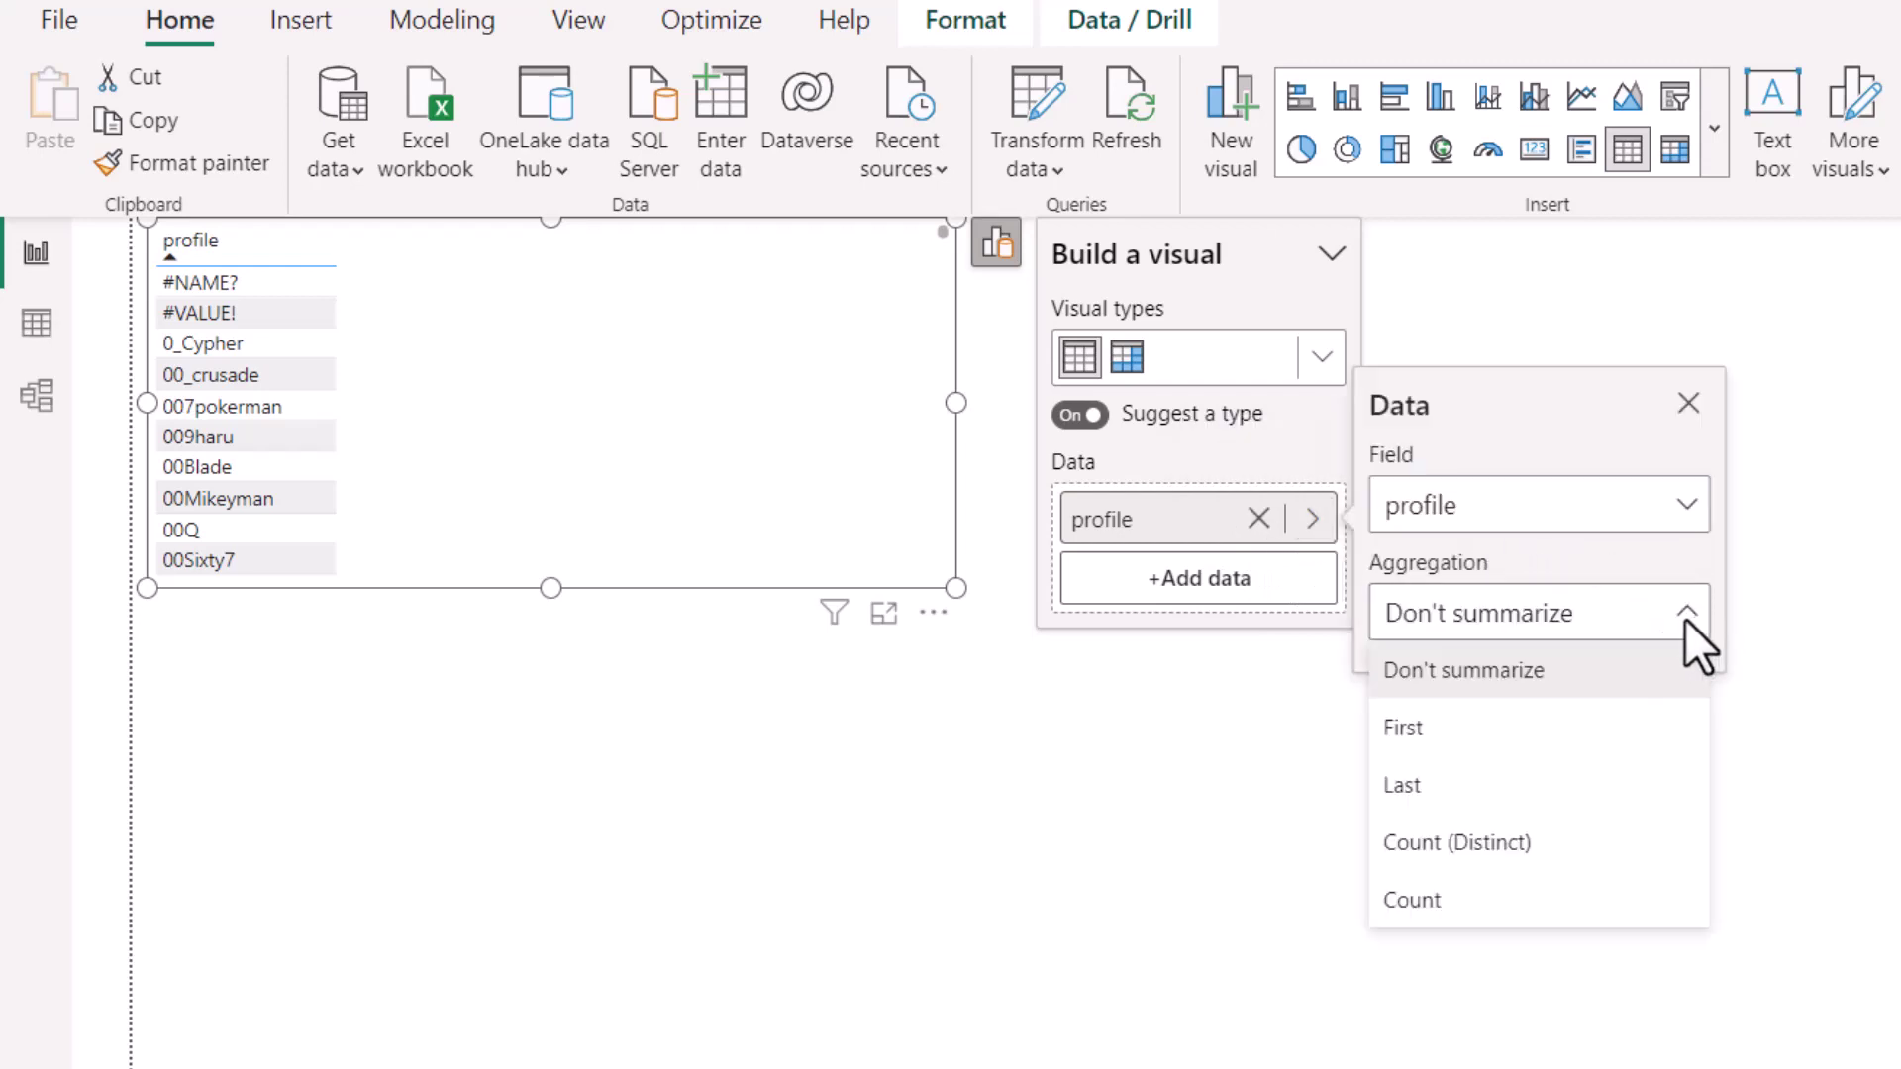
pyautogui.click(1512, 840)
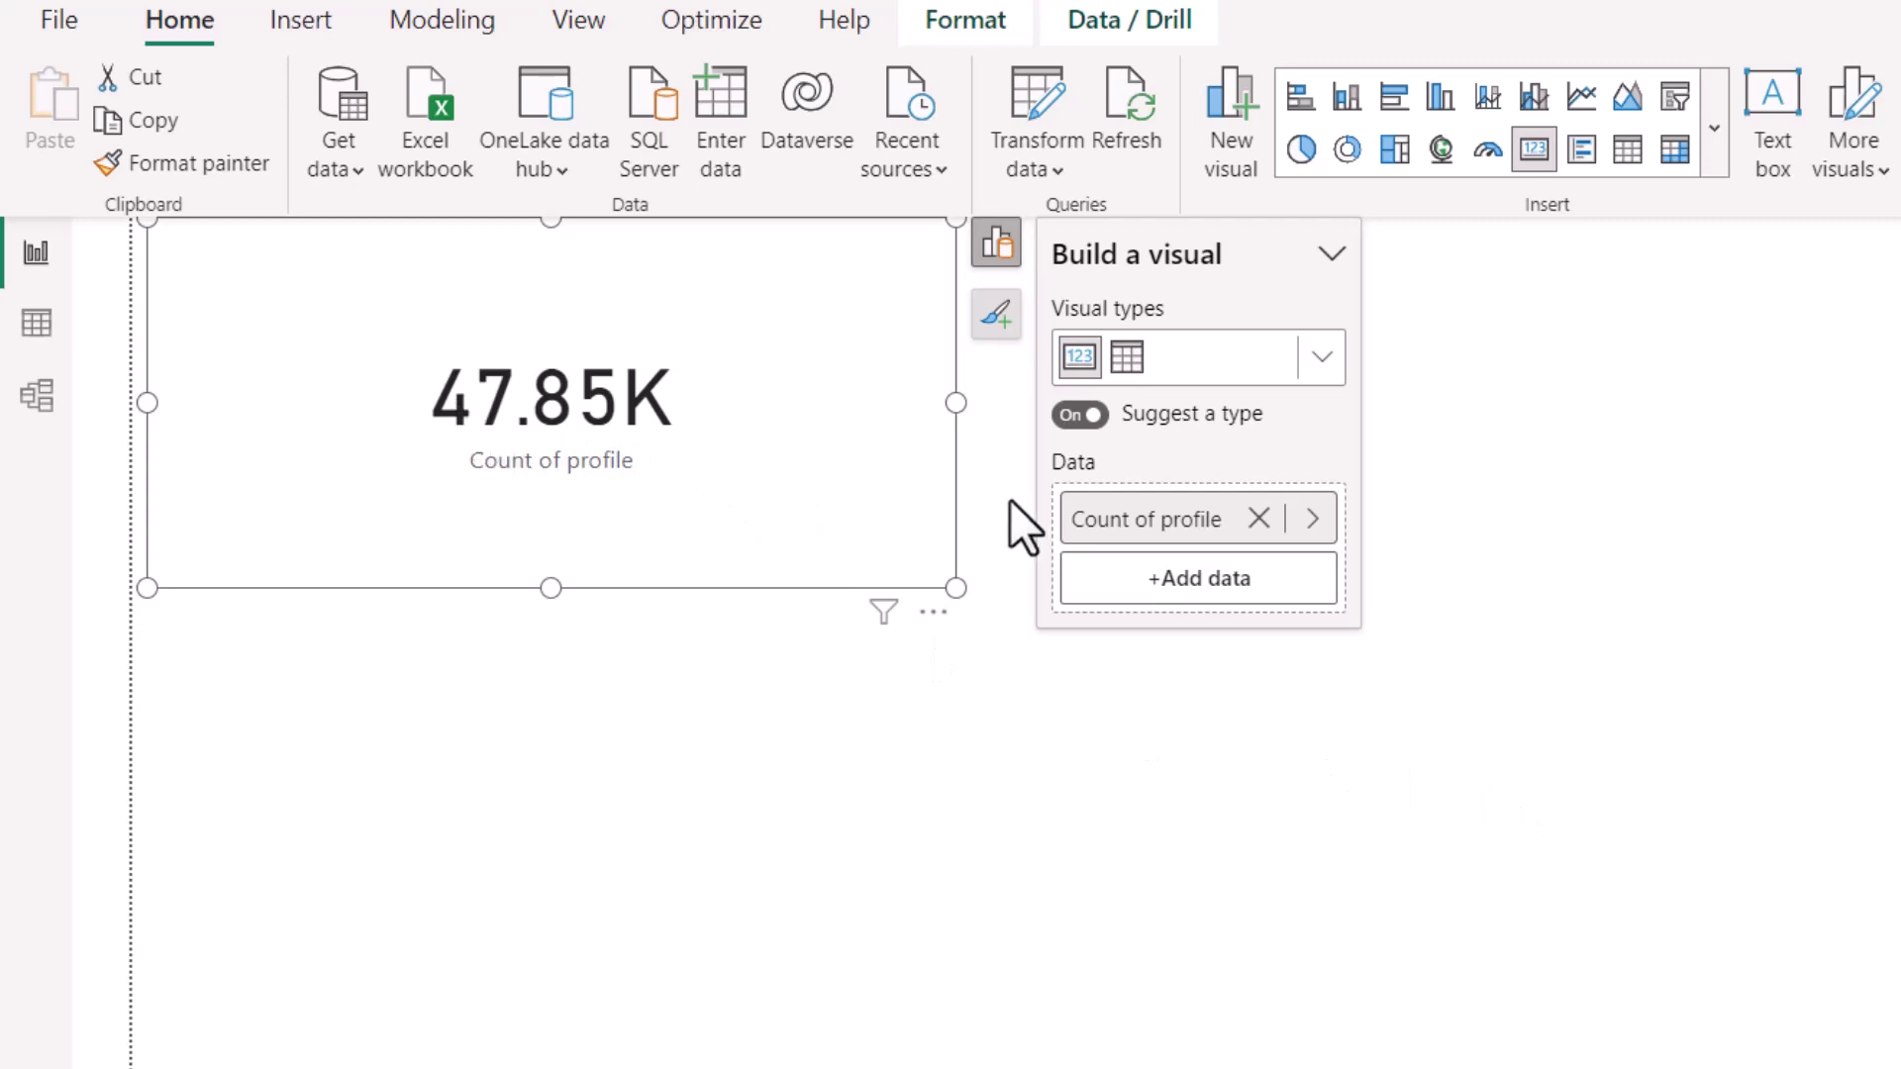
# Add profiles > gender to split the profile count into gender bars.
pyautogui.click(1161, 597)
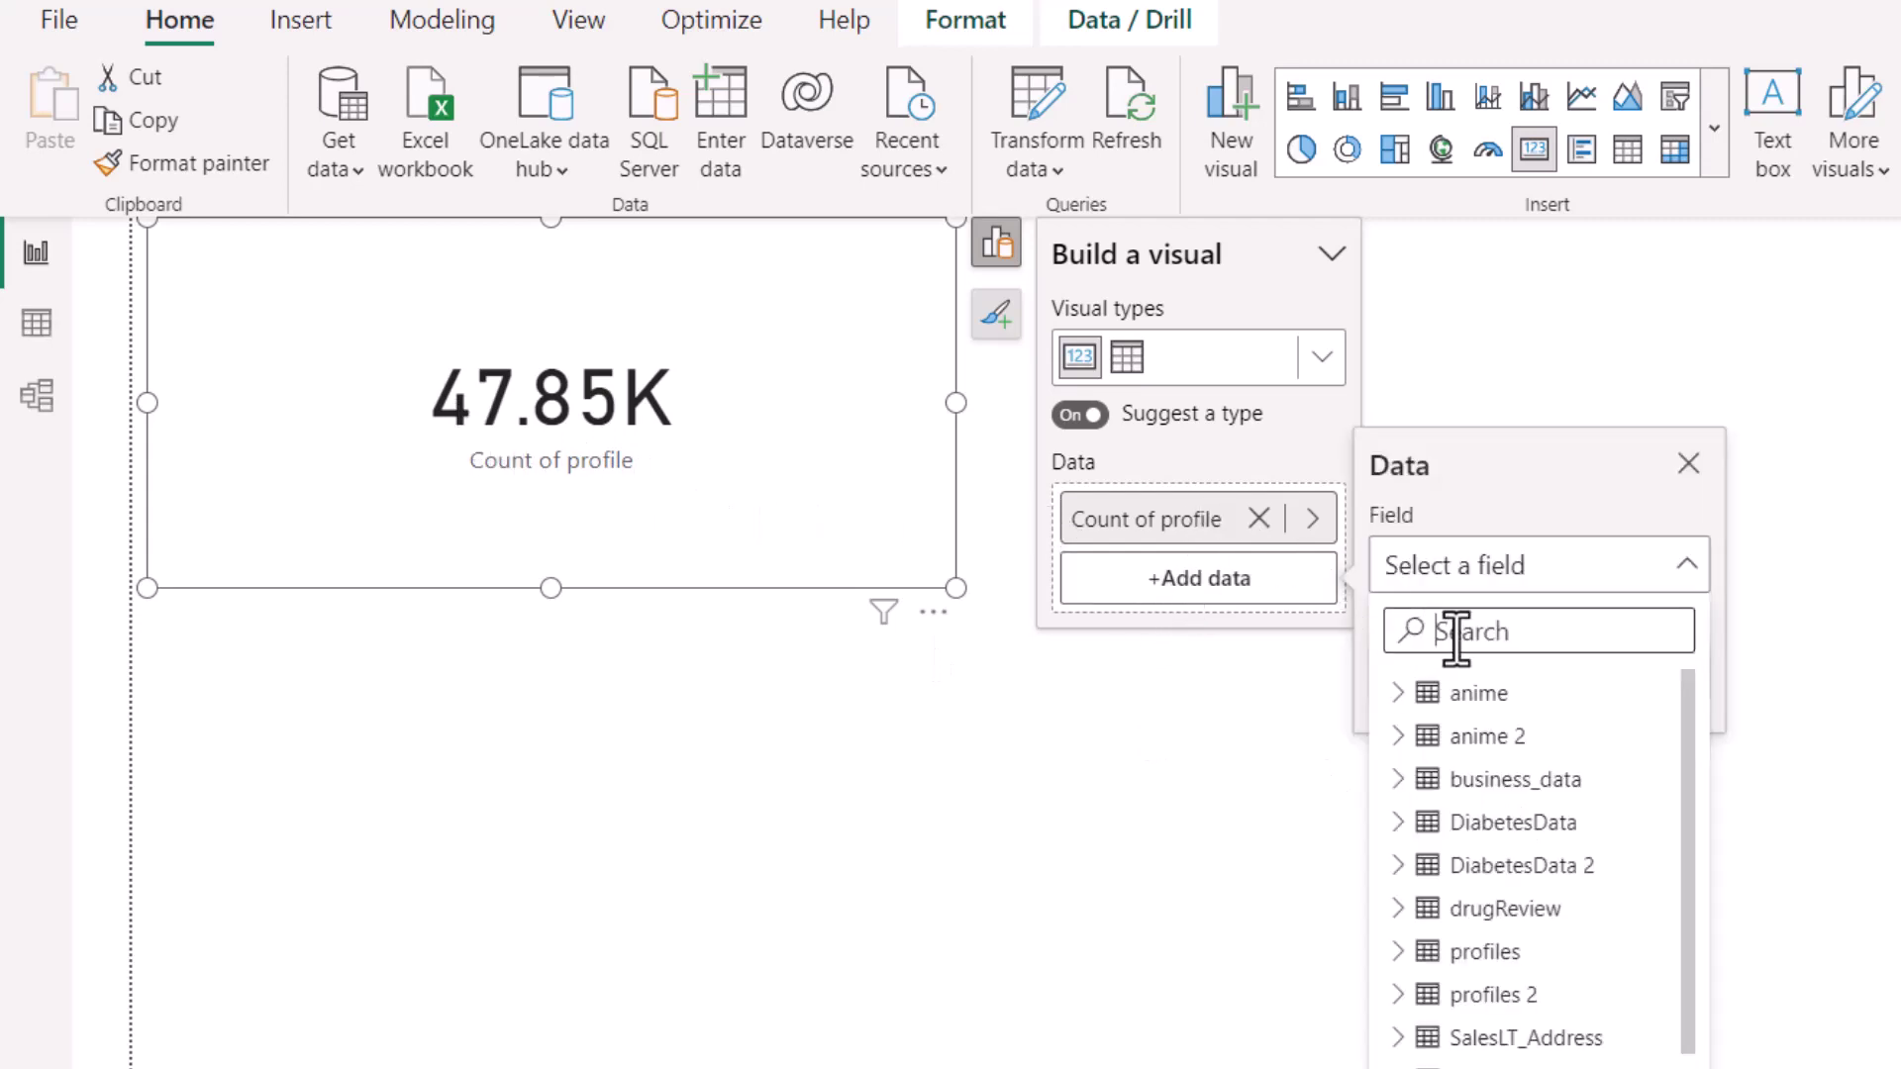
pyautogui.scroll(-2, 1505, 709)
pyautogui.click(1426, 767)
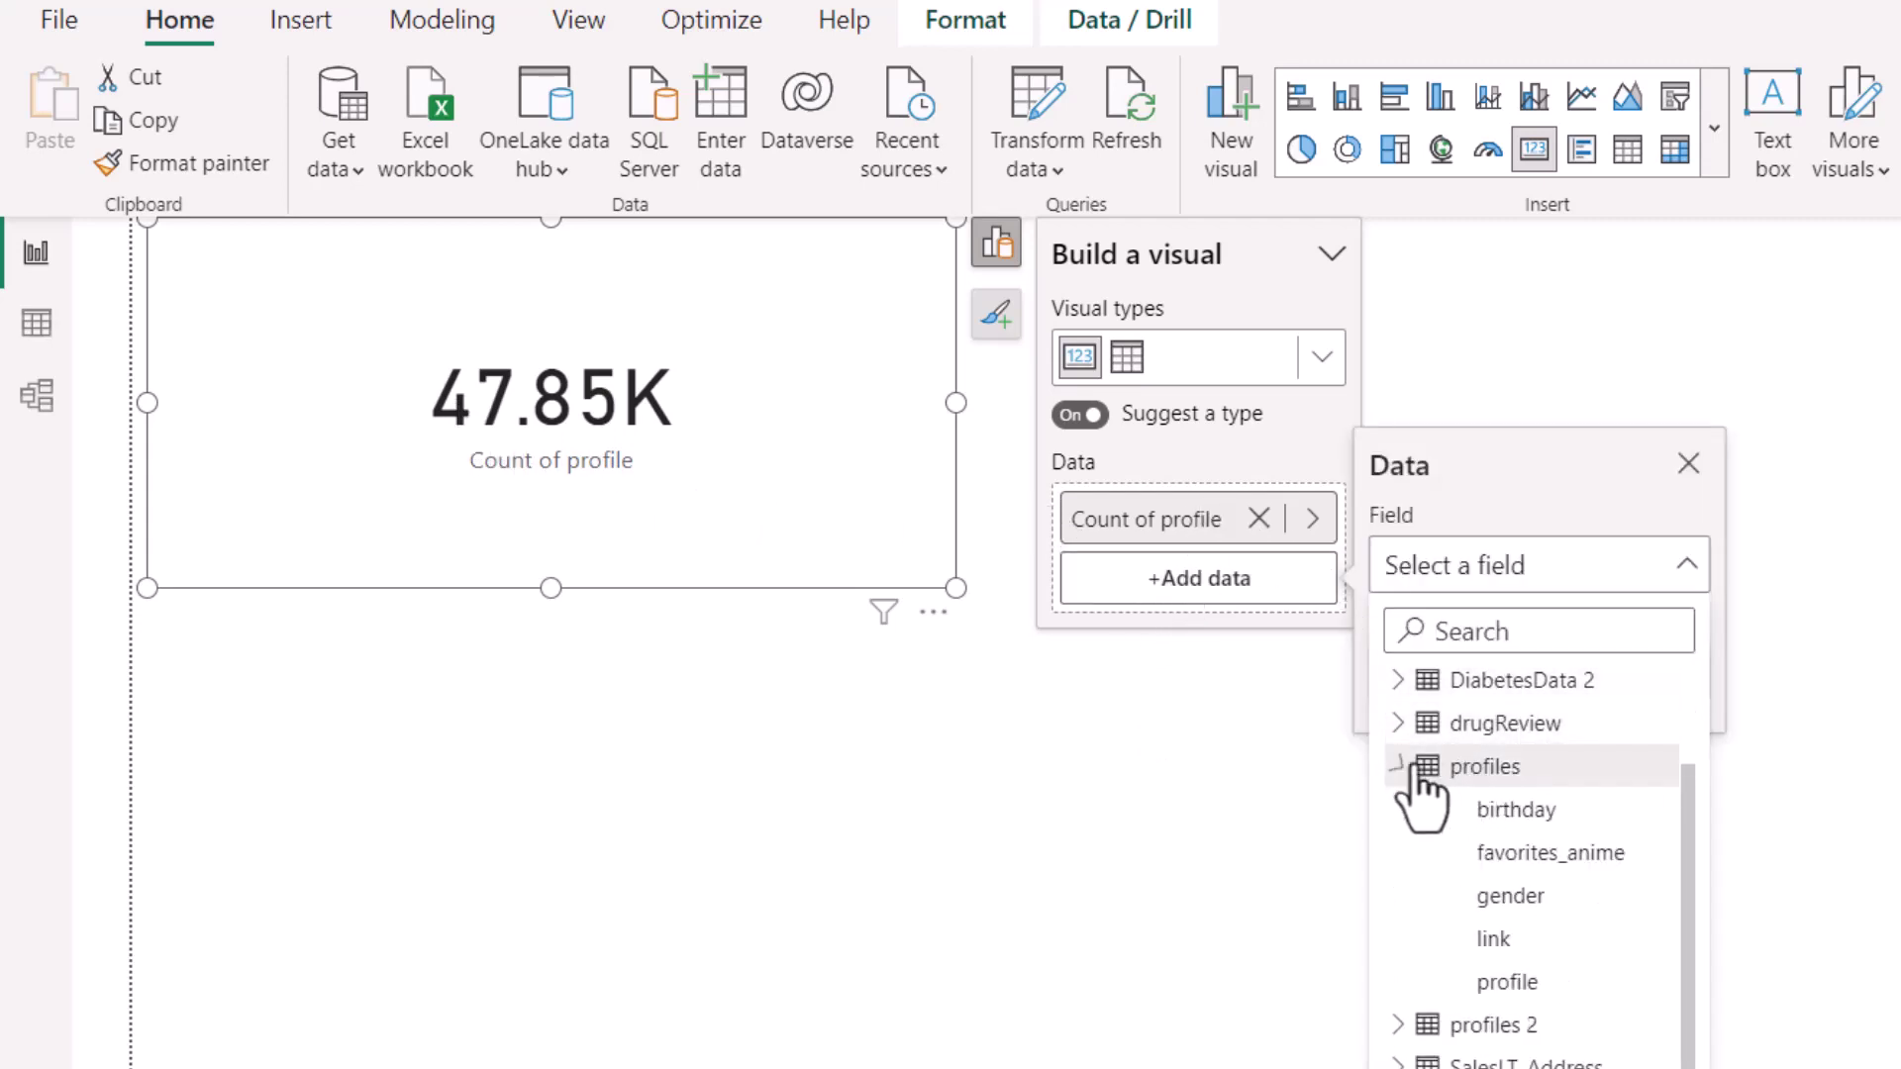
pyautogui.scroll(-2, 1519, 788)
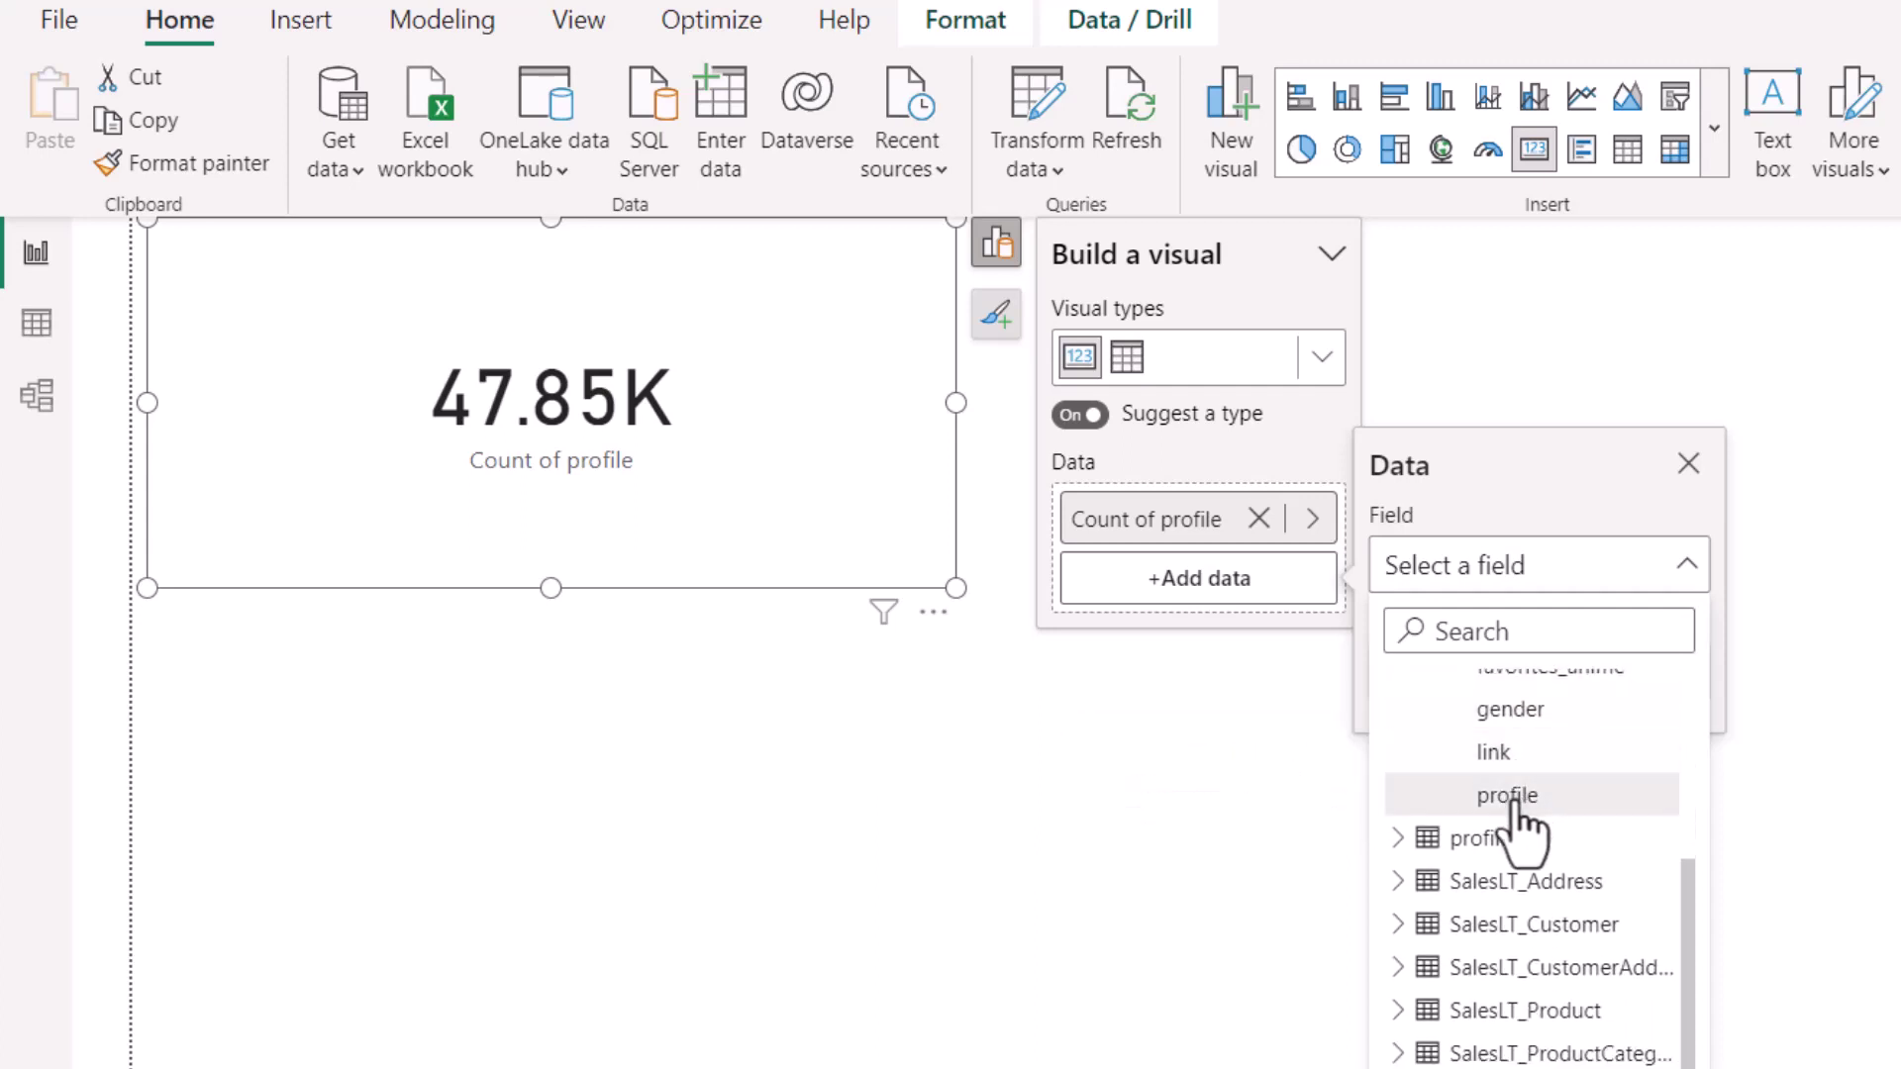
pyautogui.click(1510, 709)
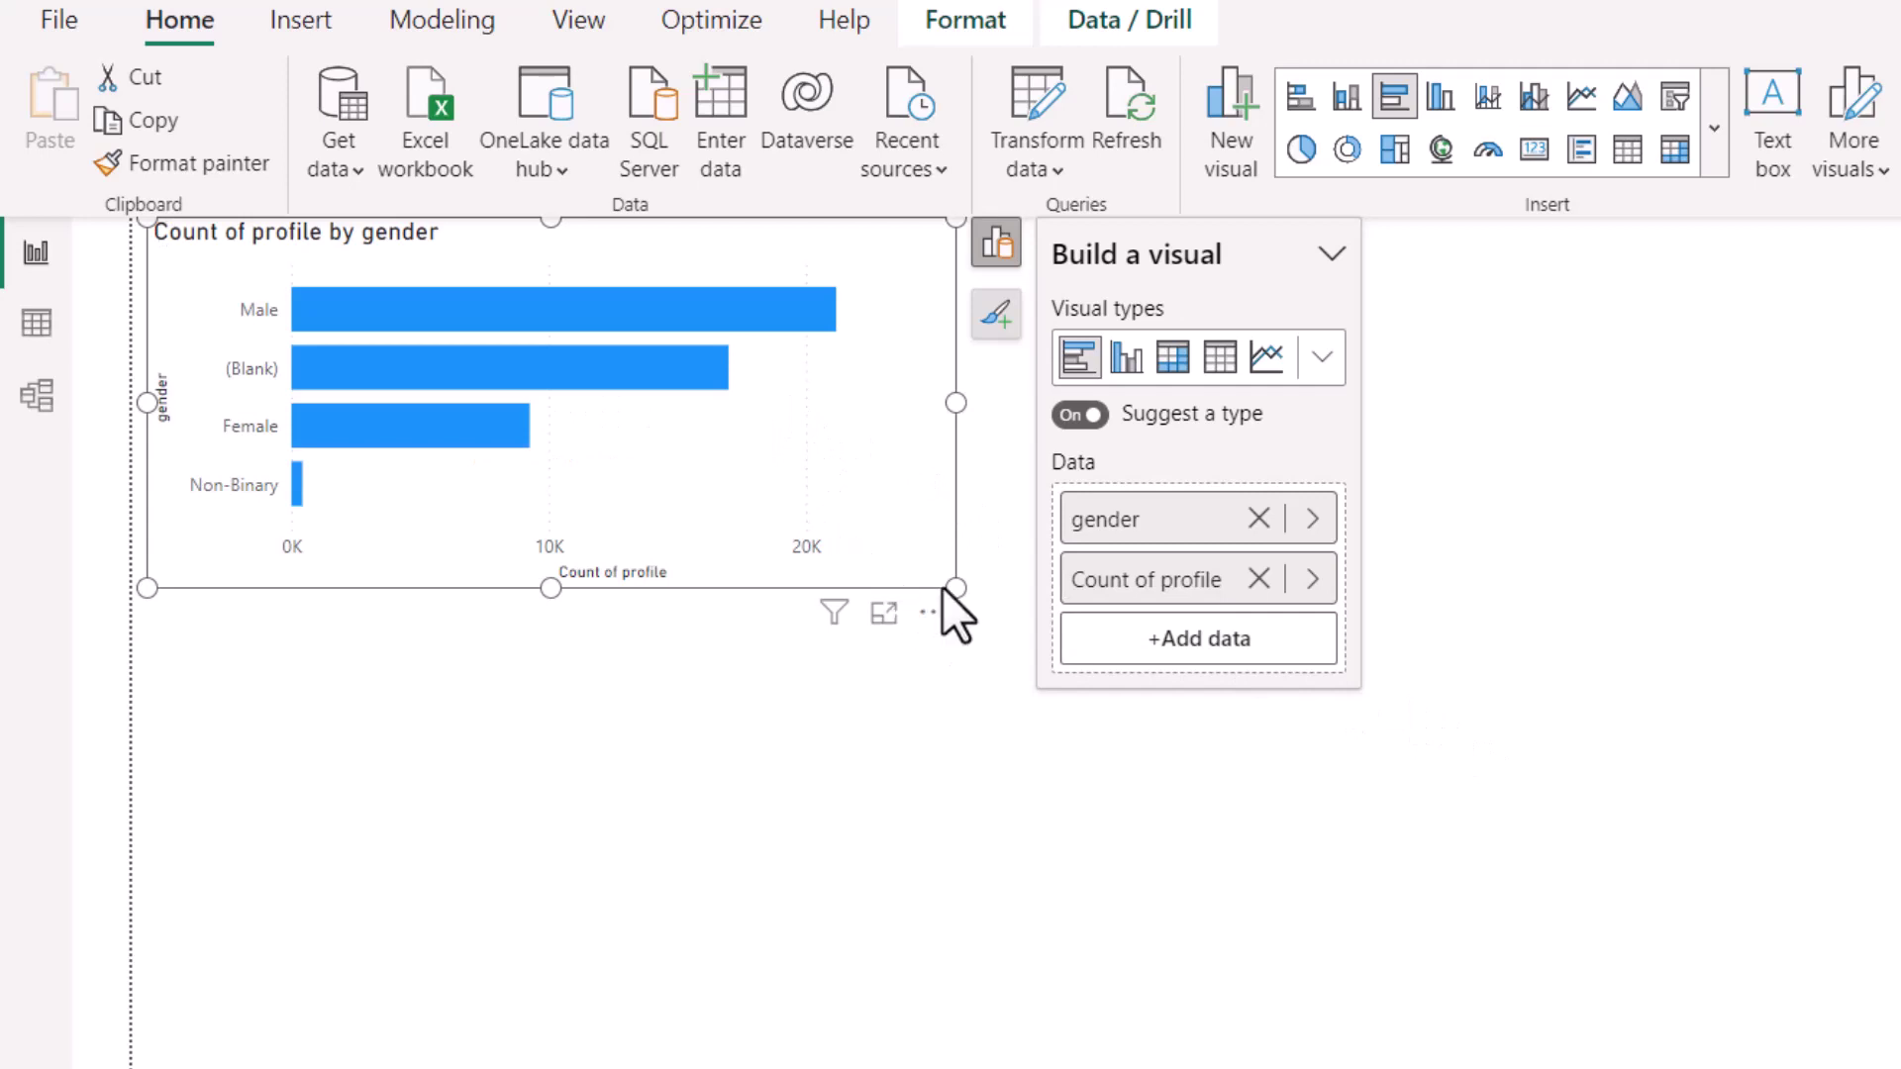
# Enlarge and centre the gender bar chart with data labels on (Male 21.2K, (Blank) 17.0K, Female 9.3K).
pyautogui.moveTo(955, 587); pyautogui.dragTo(980, 707)
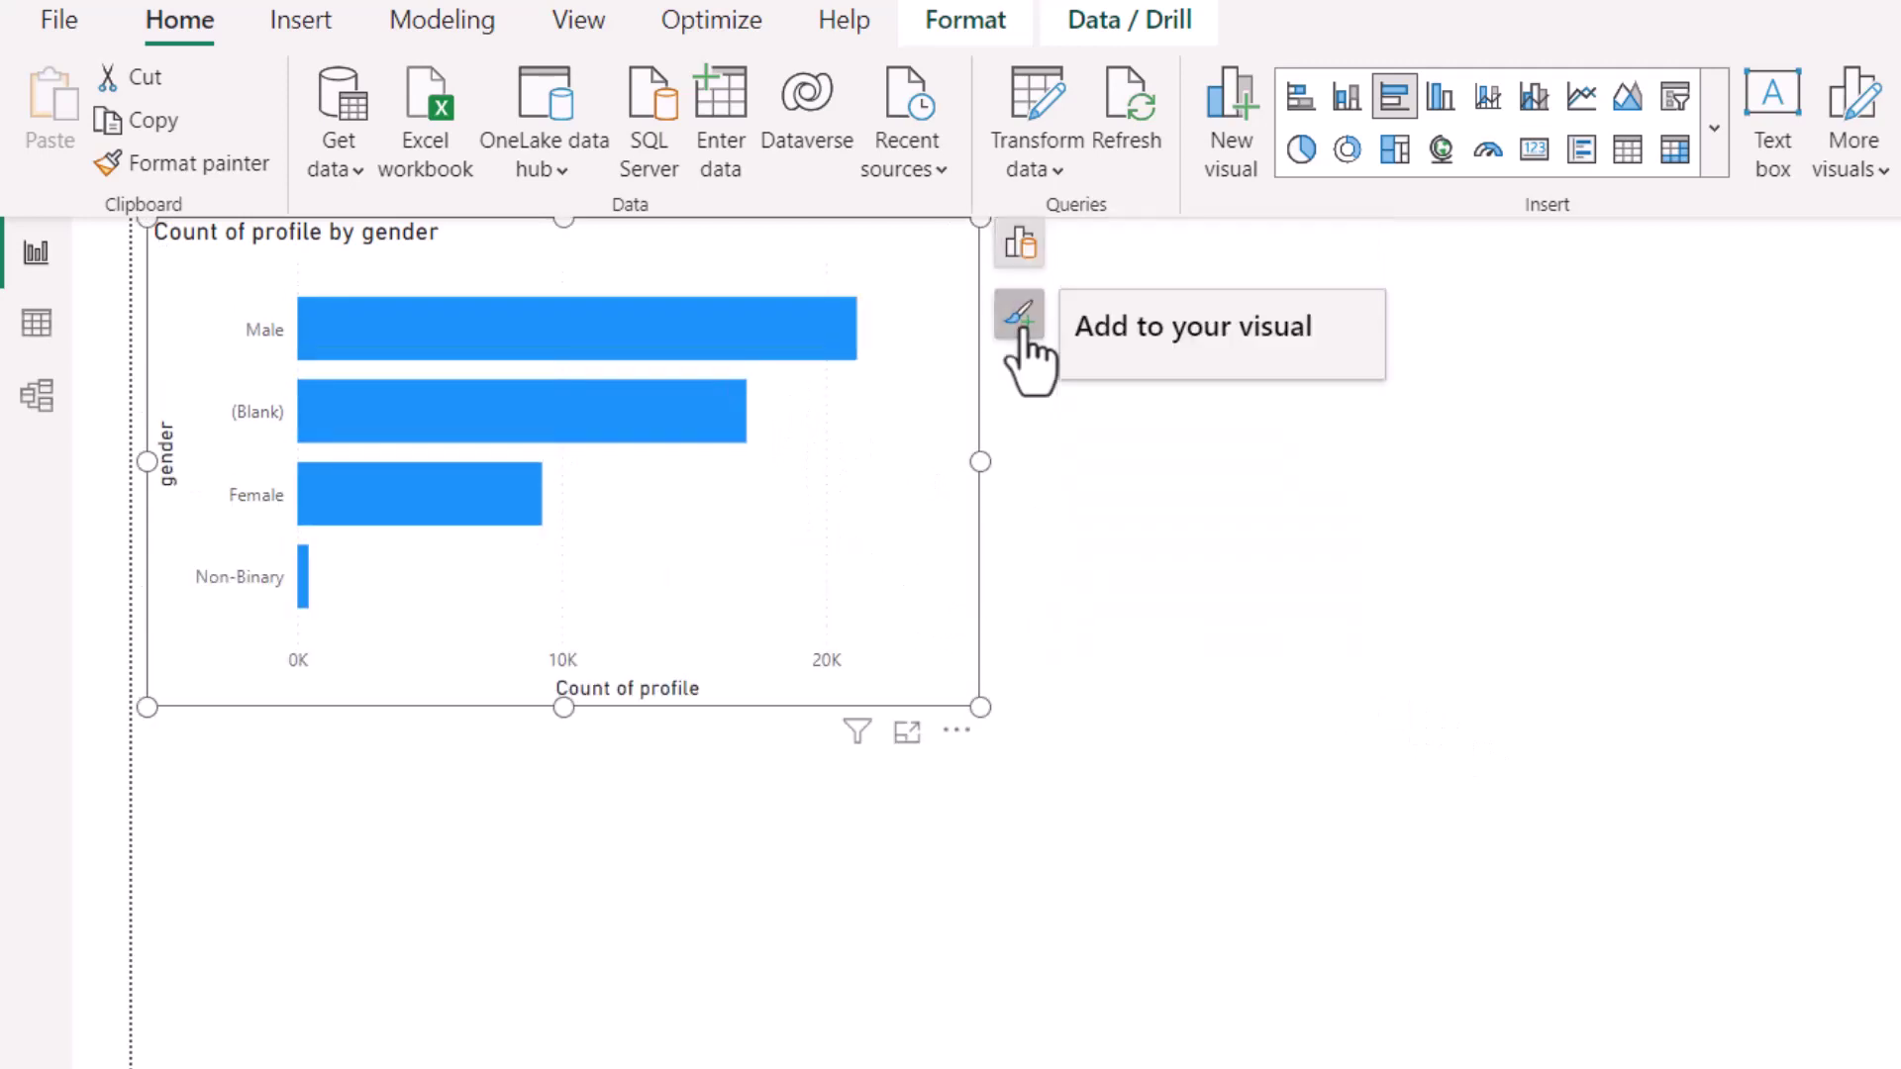
pyautogui.click(1021, 318)
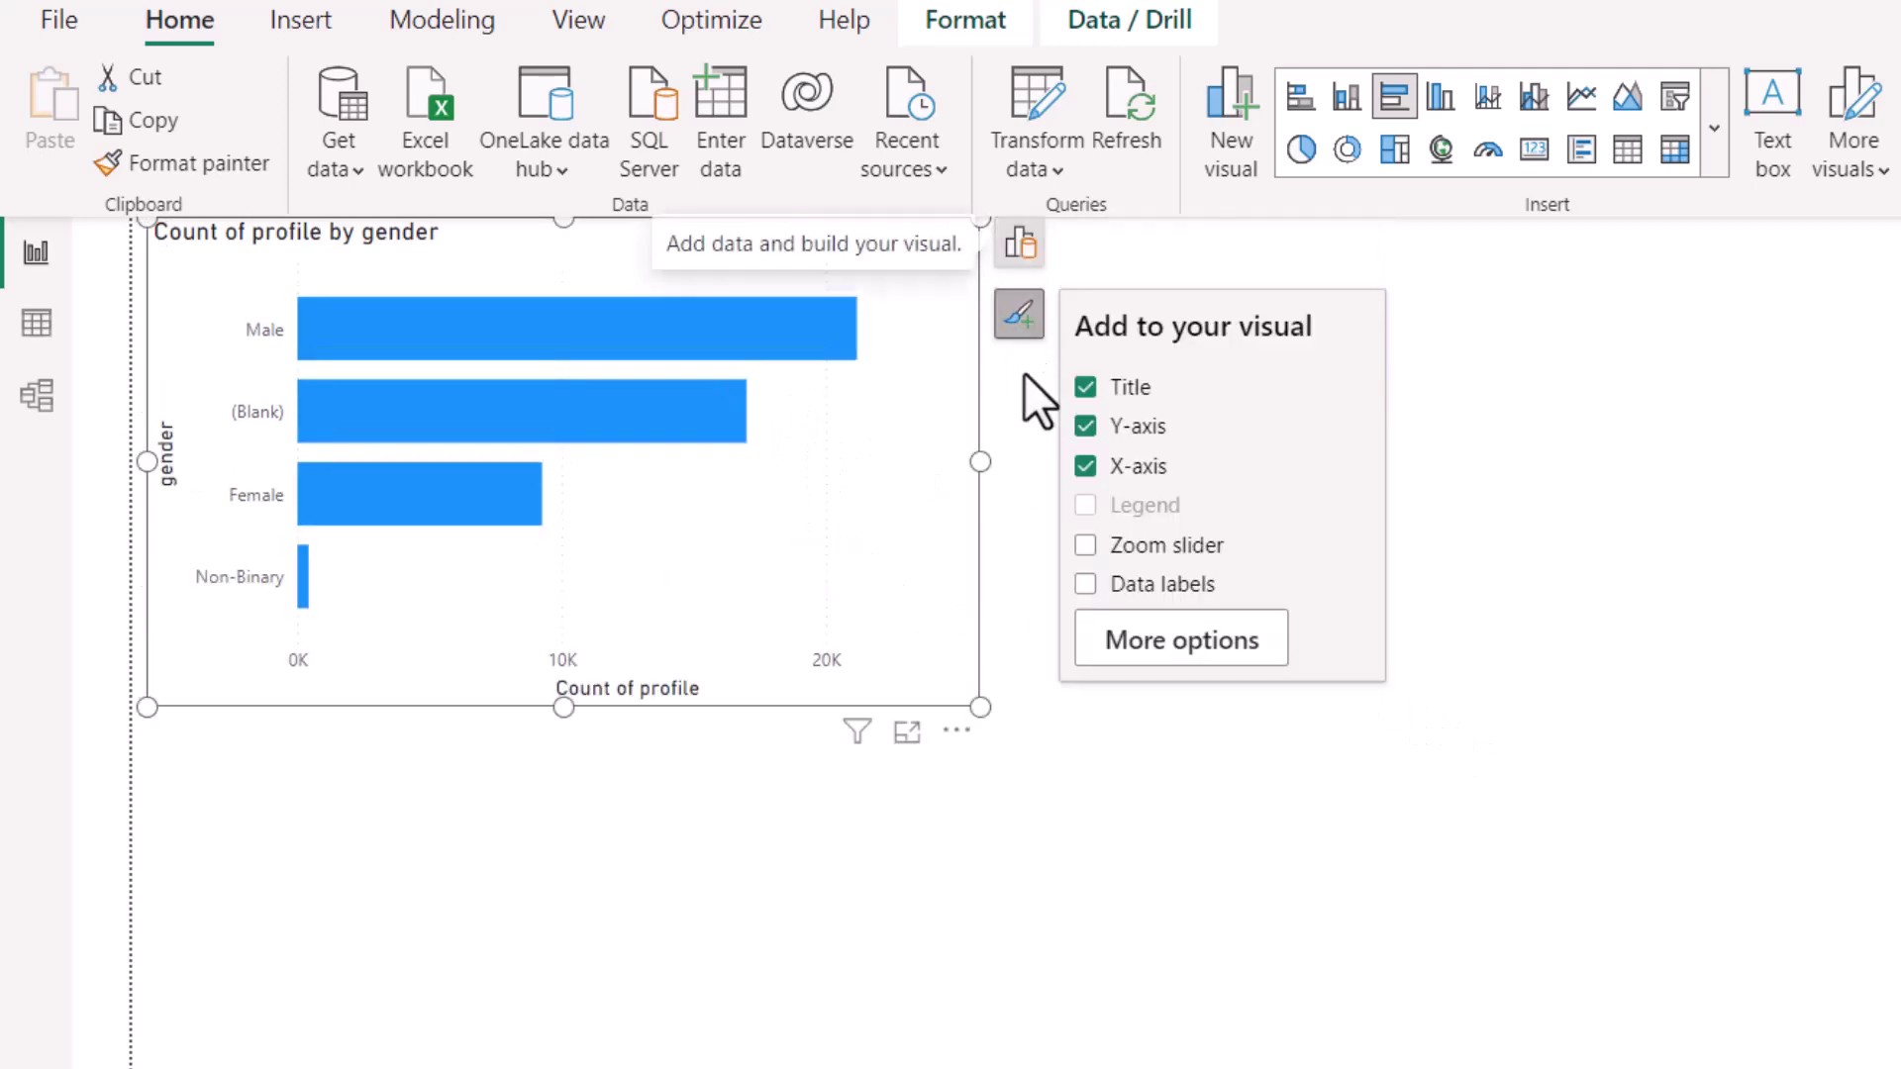
pyautogui.click(1146, 586)
pyautogui.moveTo(980, 707); pyautogui.dragTo(1095, 721)
pyautogui.moveTo(1065, 612); pyautogui.dragTo(1299, 730)
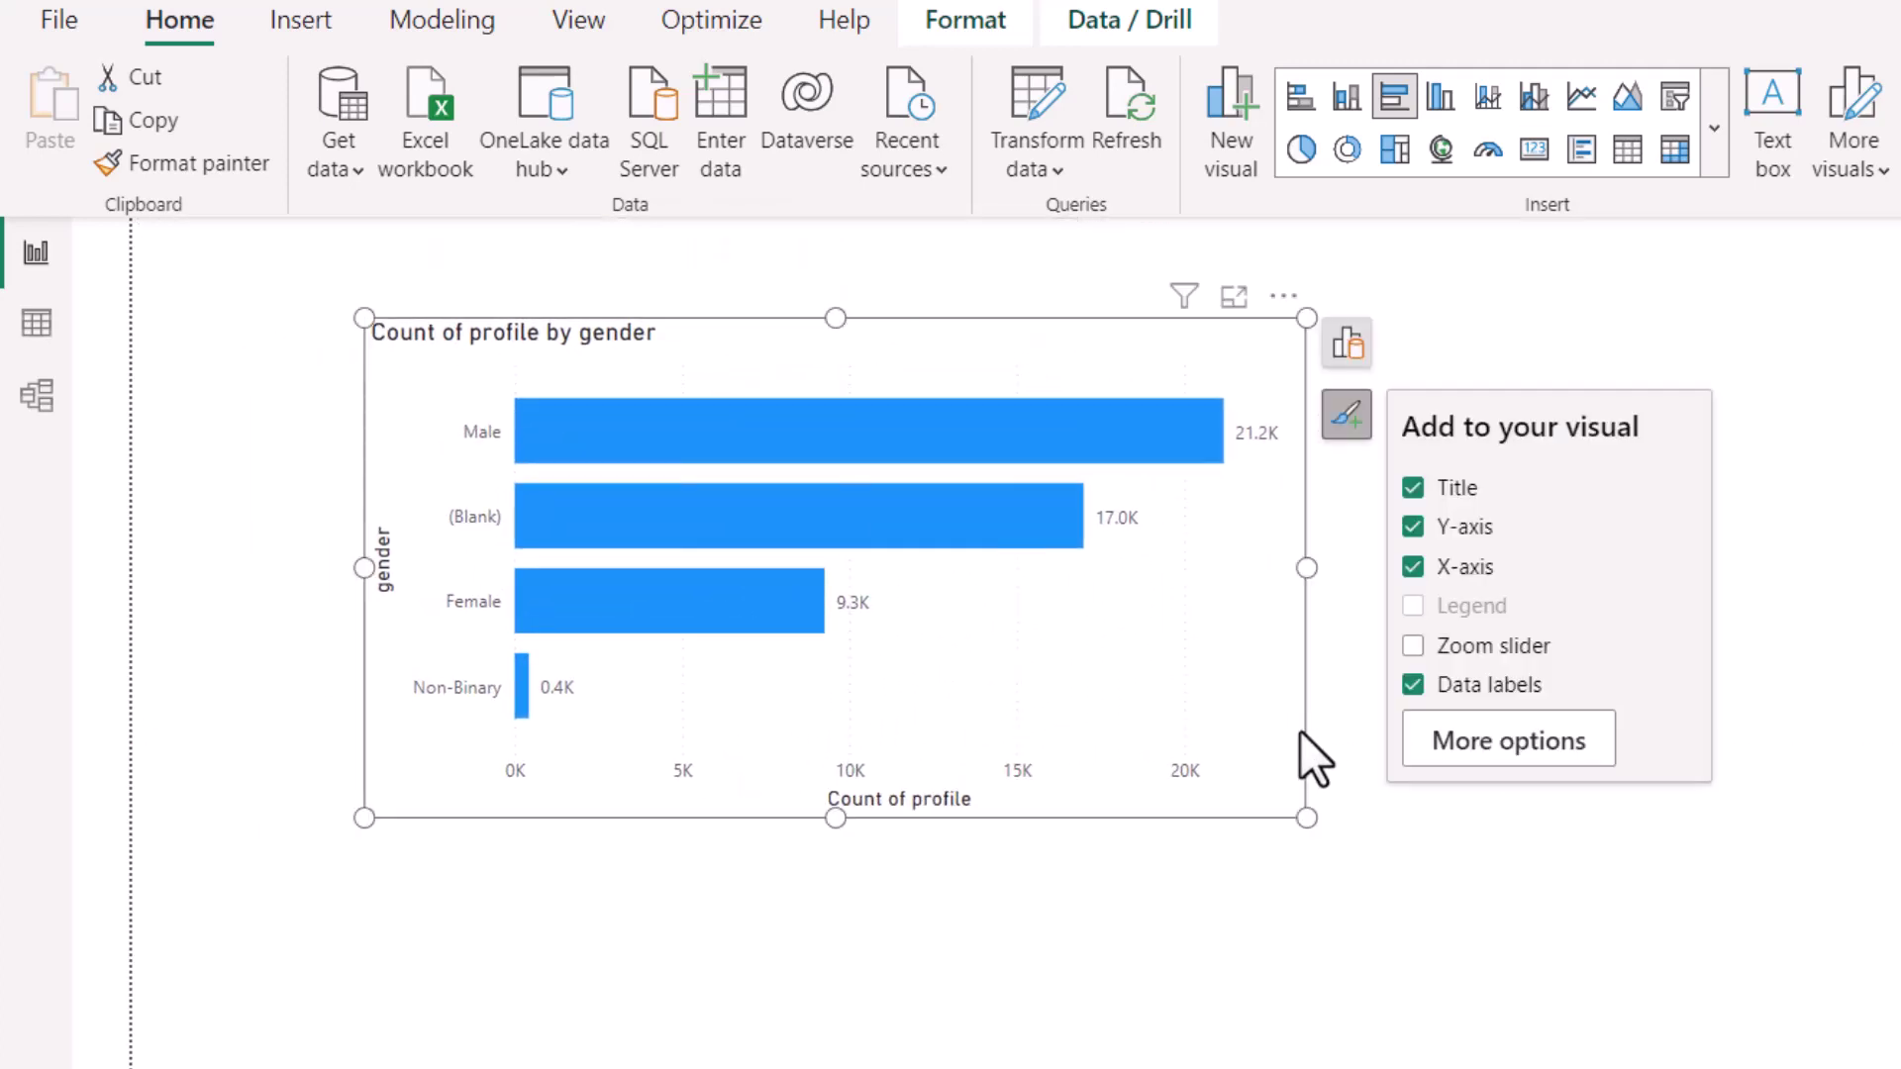
pyautogui.click(1634, 309)
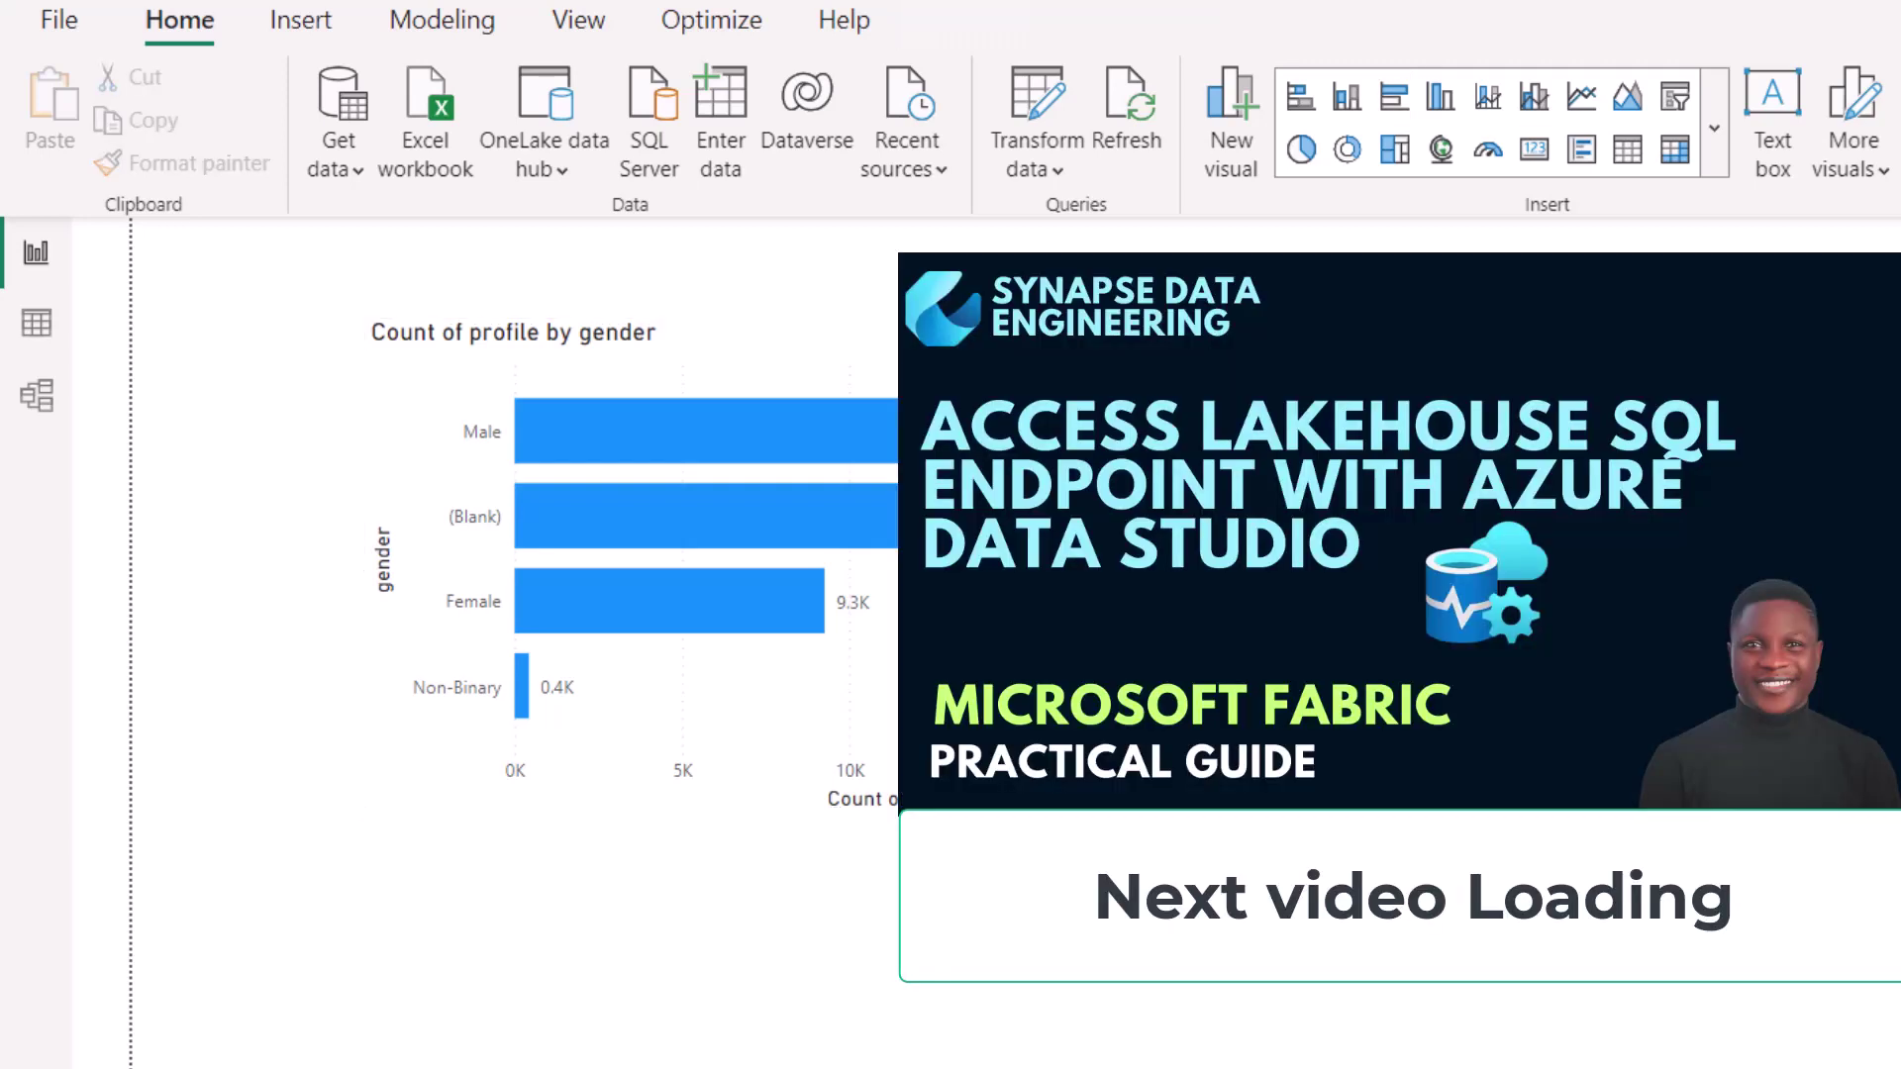